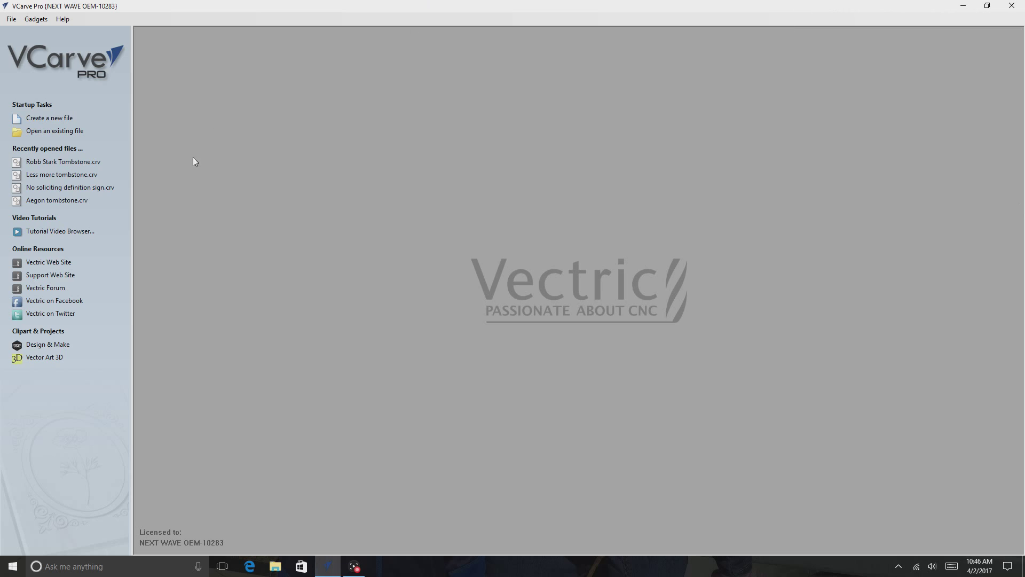
Start a new blank job of 18 × 24 inches with 1-inch material thickness
{"action": "left_click", "coordinate": [48, 119]}
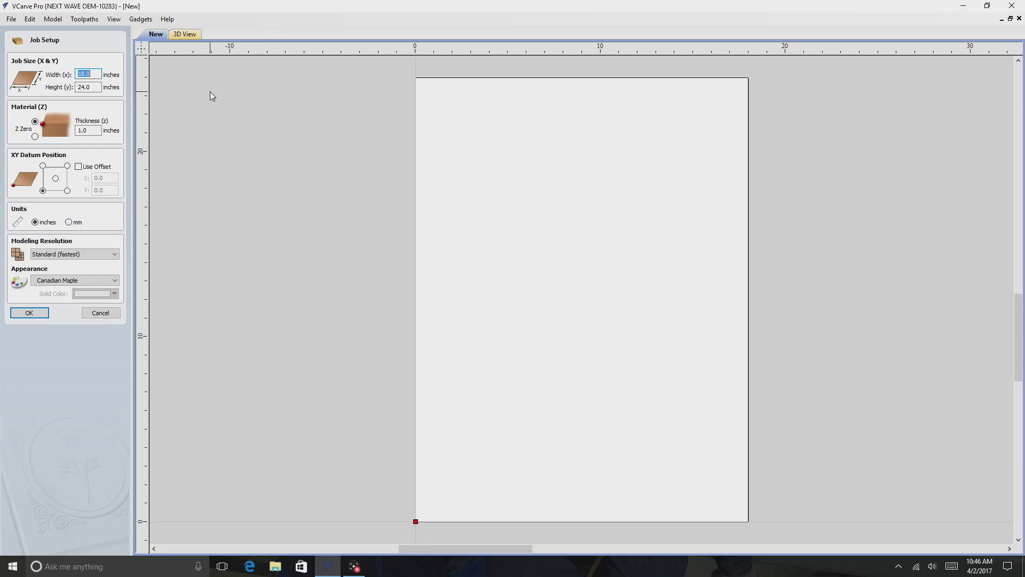
{"action": "left_click", "coordinate": [95, 87]}
Accept the 18 × 24 inch job and drop a 2D Vectors arched panel clipart onto the sheet
{"action": "left_click", "coordinate": [96, 87]}
{"action": "left_click", "coordinate": [30, 313]}
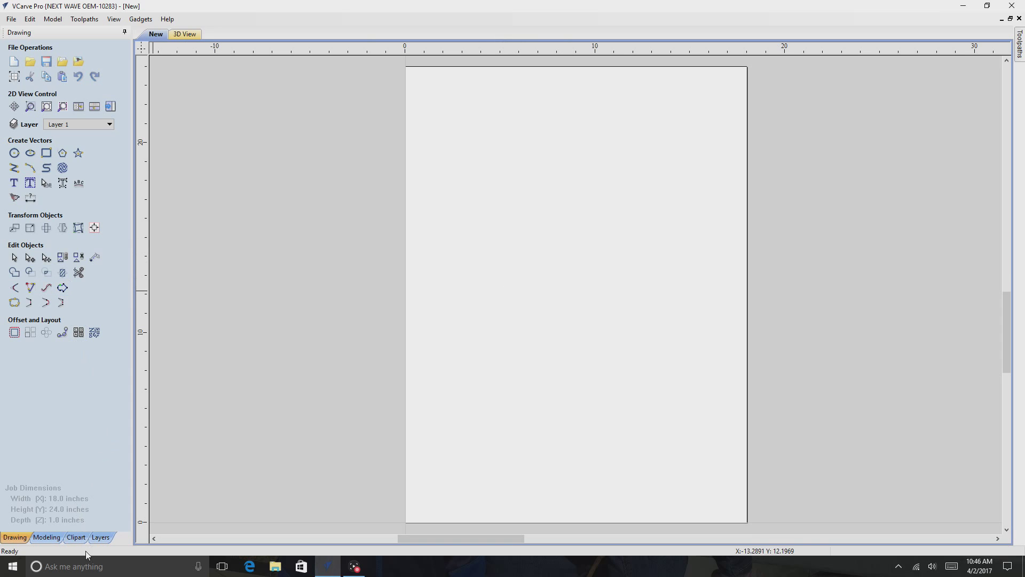
{"action": "left_click", "coordinate": [76, 537]}
{"action": "left_click", "coordinate": [27, 77]}
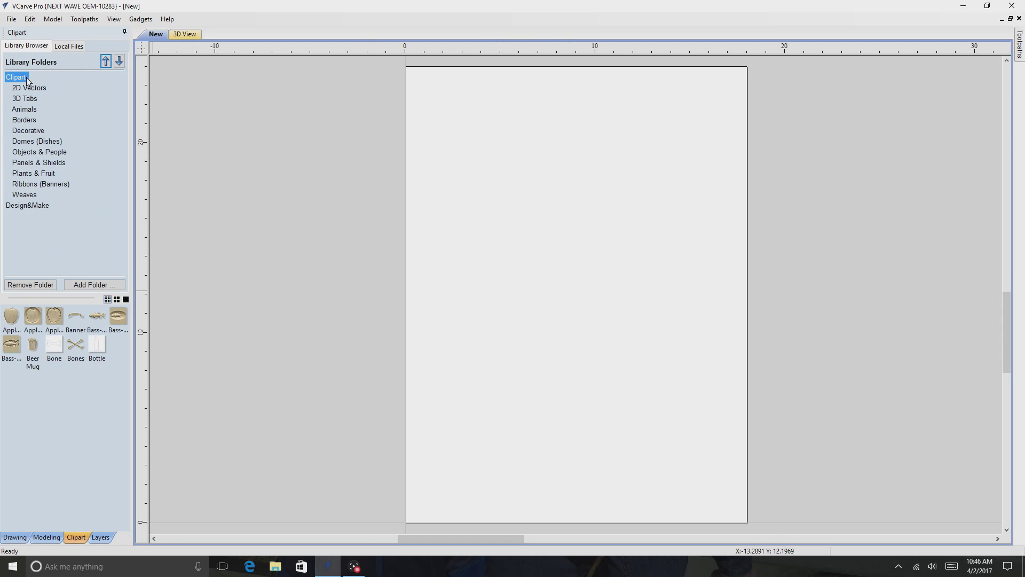
{"action": "left_click", "coordinate": [28, 87]}
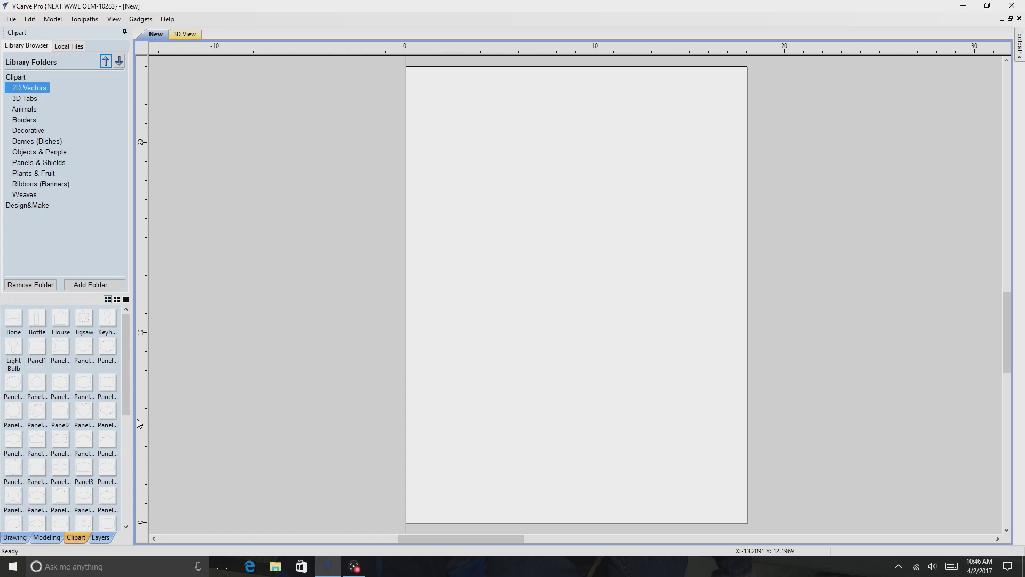
{"action": "left_click_drag", "start_coordinate": [59, 500], "coordinate": [576, 302]}
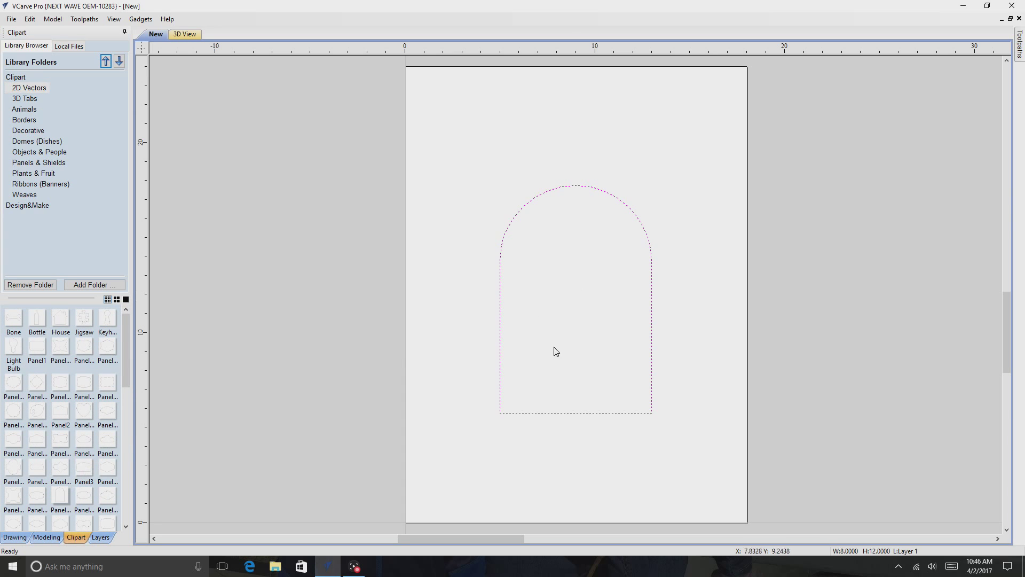
{"action": "left_click", "coordinate": [579, 414]}
Stretch the arched panel to about 17.5 × 23.4 inches, nearly filling the sheet
{"action": "left_click", "coordinate": [585, 416]}
{"action": "left_click_drag", "start_coordinate": [578, 415], "coordinate": [580, 516]}
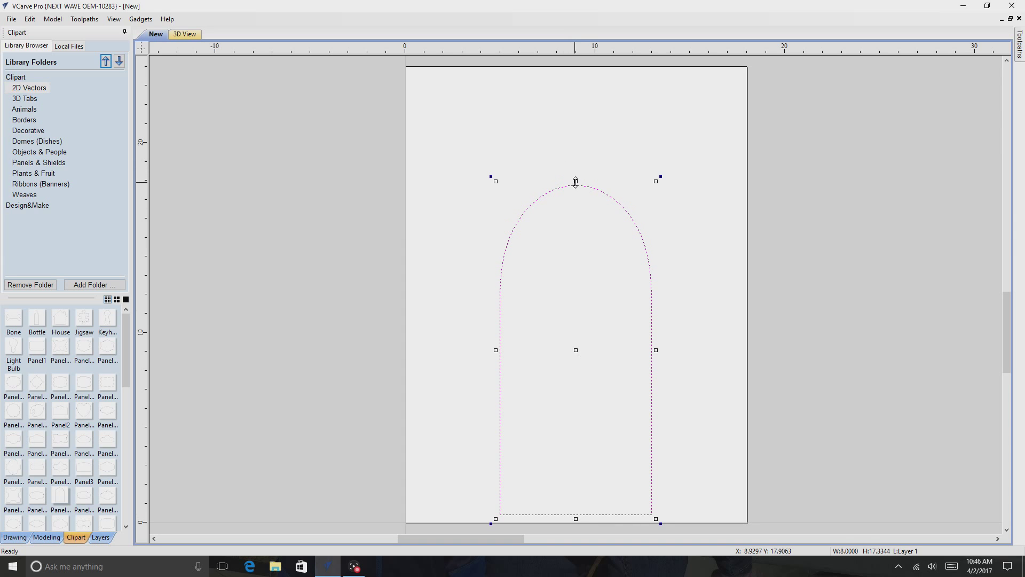
{"action": "left_click_drag", "start_coordinate": [575, 179], "coordinate": [568, 70]}
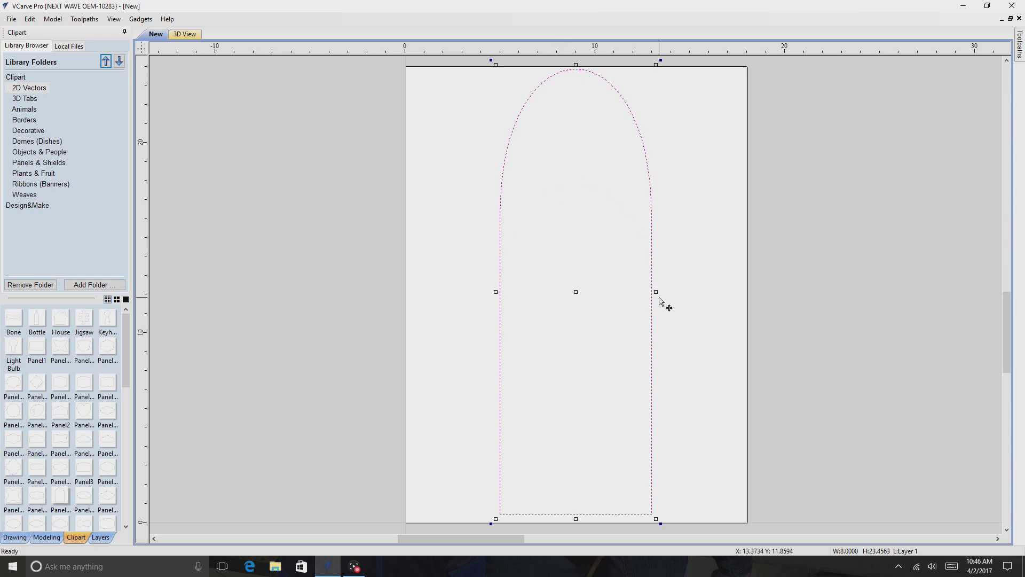
{"action": "left_click_drag", "start_coordinate": [656, 292], "coordinate": [747, 291]}
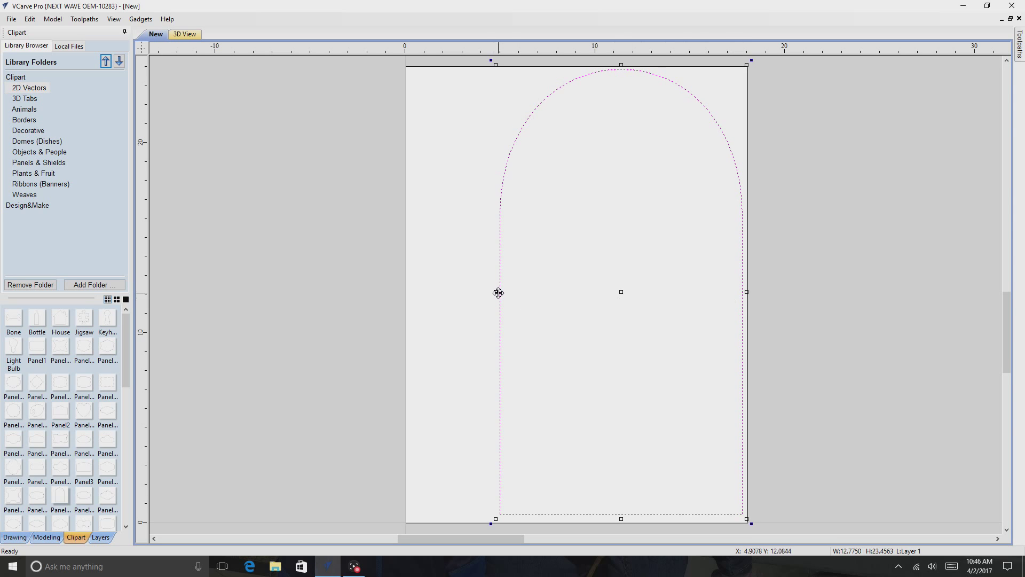
{"action": "left_click_drag", "start_coordinate": [496, 291], "coordinate": [409, 291]}
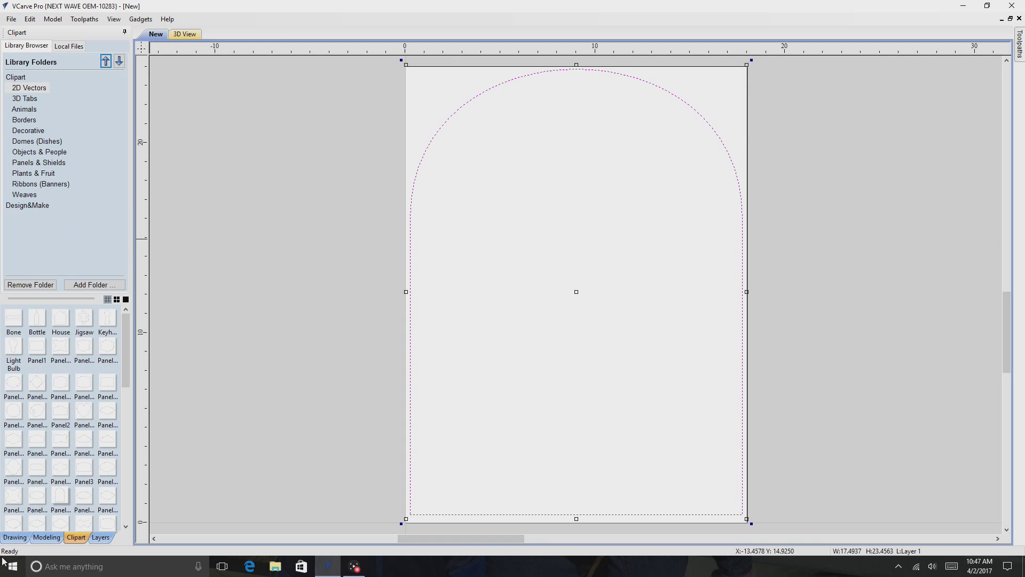
Offset the arch 0.75 inches inwards to create an inner arch outline
{"action": "left_click", "coordinate": [15, 537]}
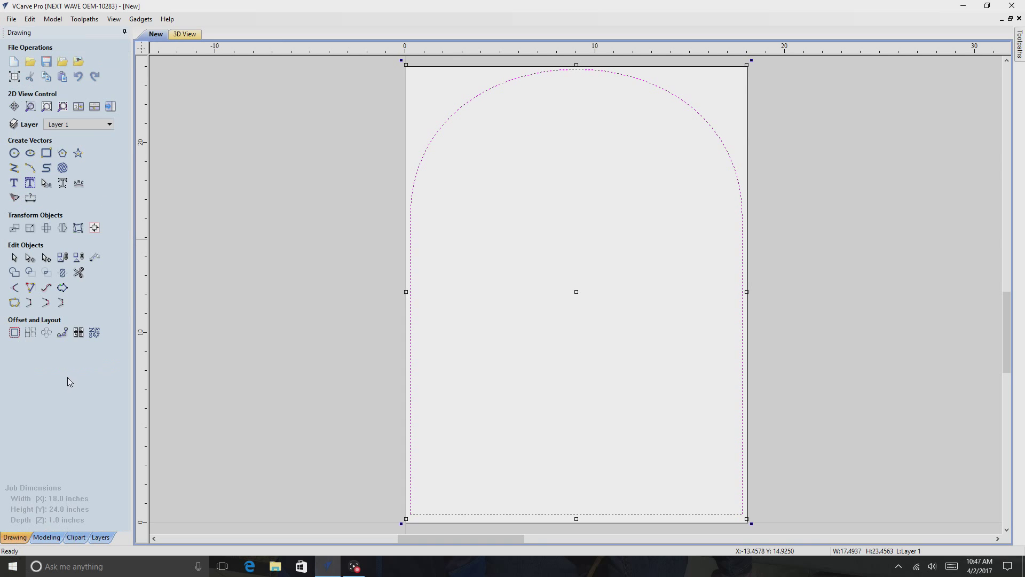
{"action": "left_click", "coordinate": [14, 333]}
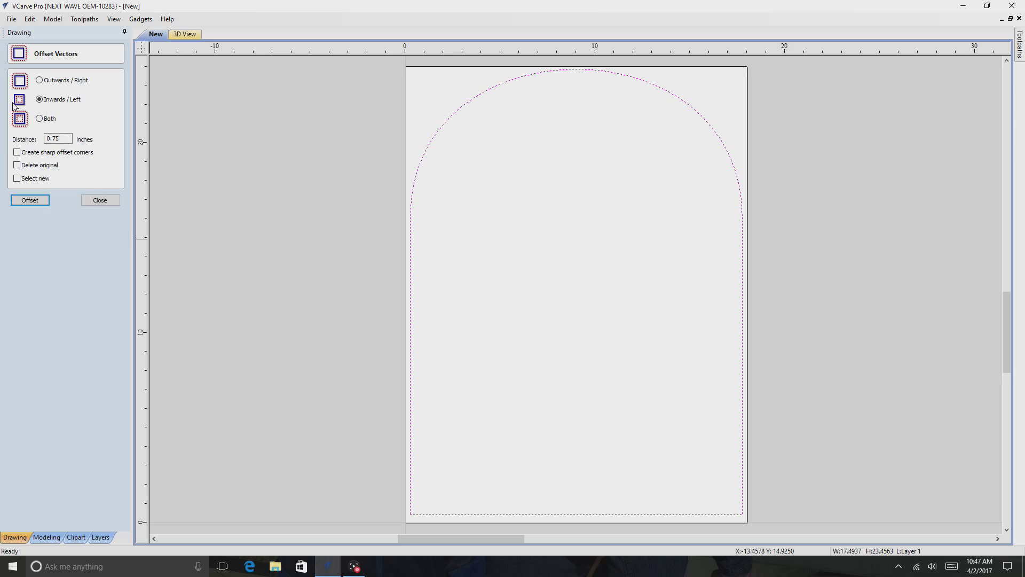
{"action": "left_click", "coordinate": [38, 202]}
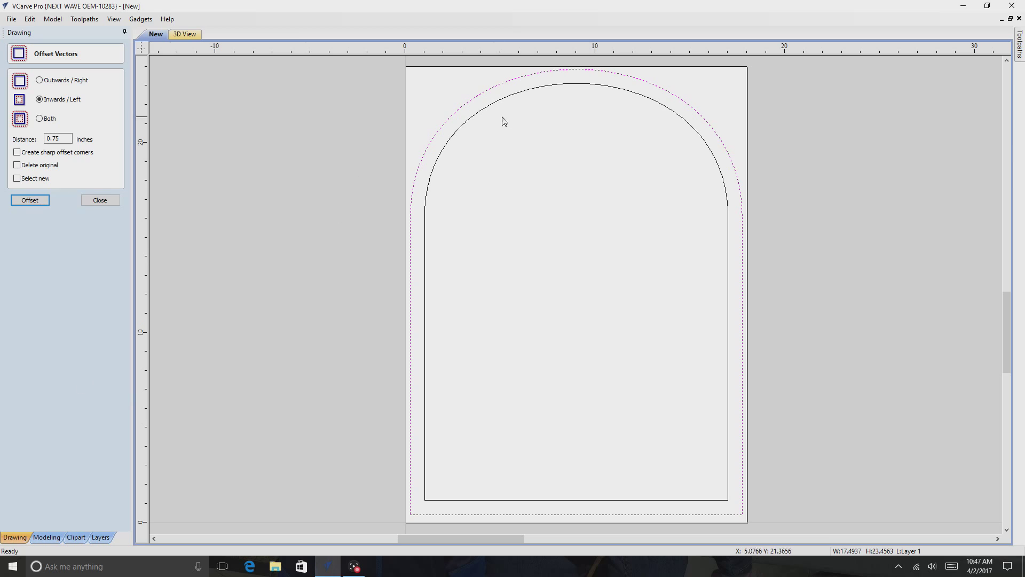
{"action": "left_click", "coordinate": [502, 101]}
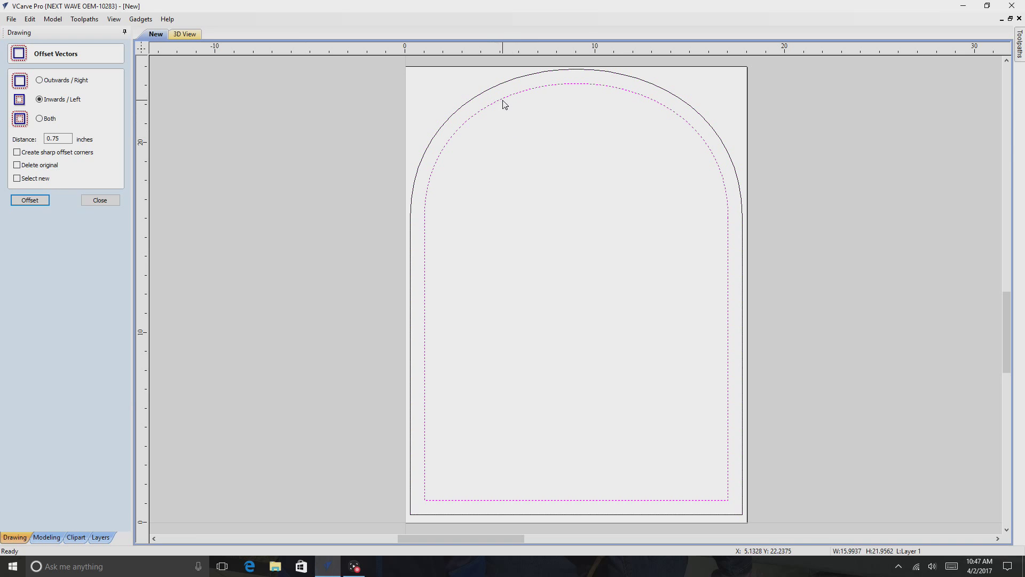
{"action": "left_click", "coordinate": [520, 210]}
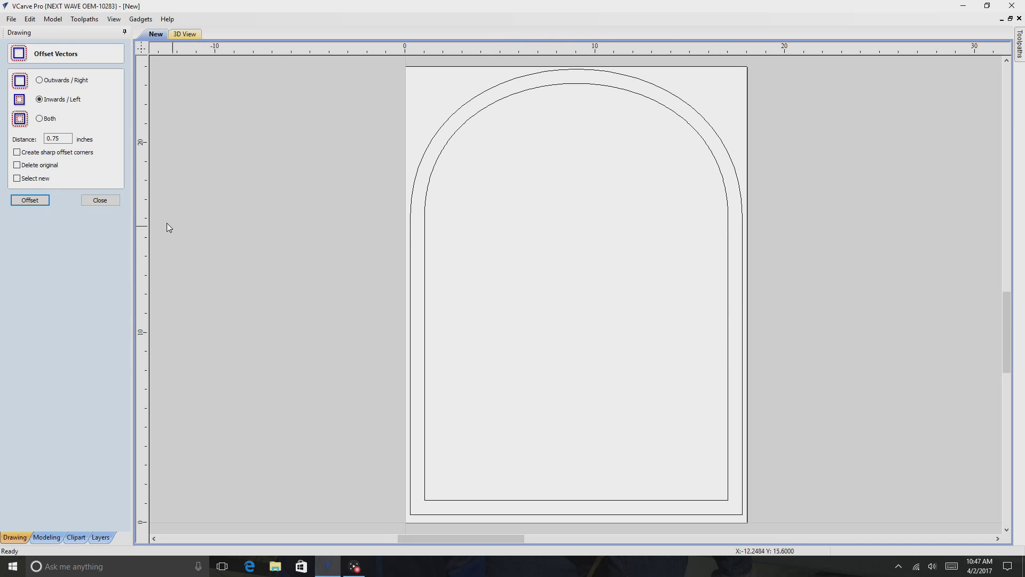
{"action": "left_click", "coordinate": [99, 201]}
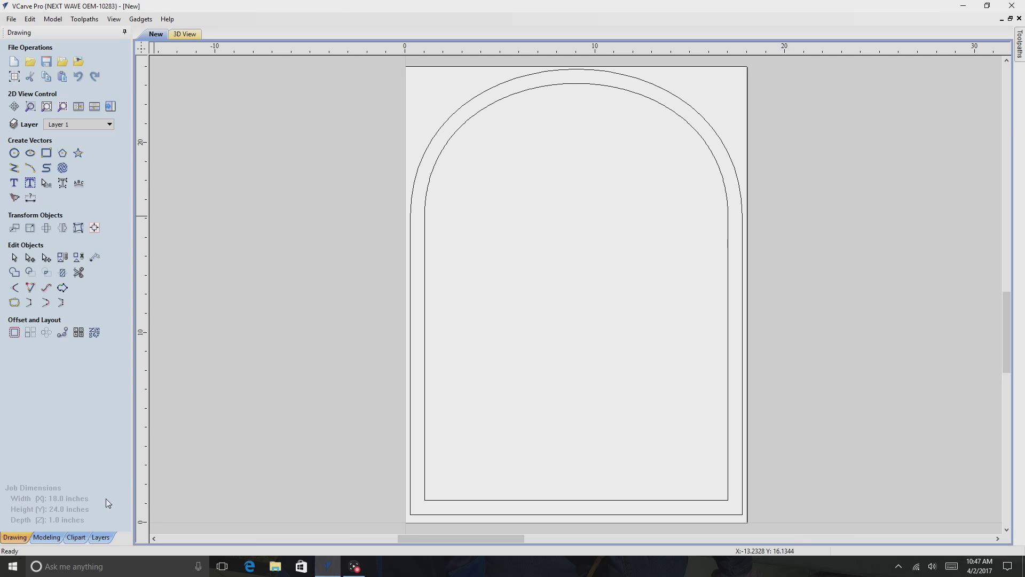
Create the text 'Eddard Stark' in Poor Richard font on the sheet
{"action": "left_click", "coordinate": [14, 184]}
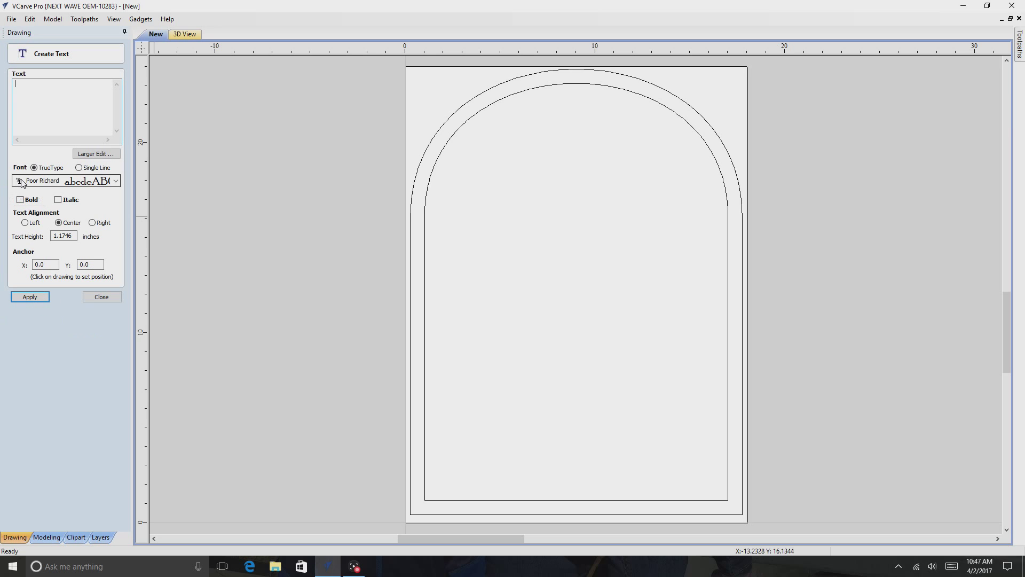
{"action": "left_click", "coordinate": [61, 90]}
{"action": "type", "text": "ard "}
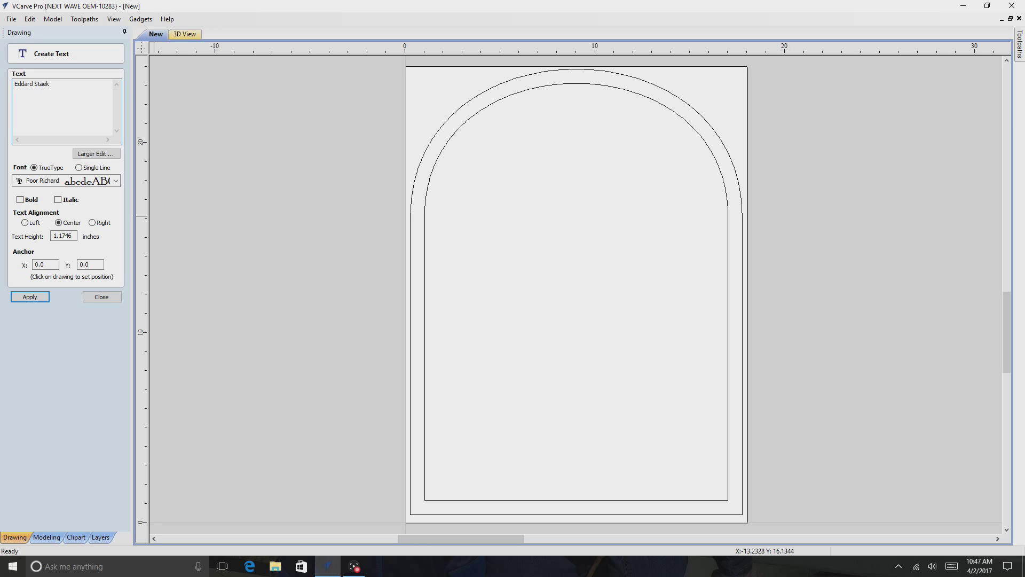
{"action": "type", "text": "Stak"}
{"action": "type", "text": "k"}
{"action": "left_click", "coordinate": [30, 297]}
Move and resize the name to about 2.17 inches tall, centred near the inner arch top
{"action": "left_click", "coordinate": [401, 514]}
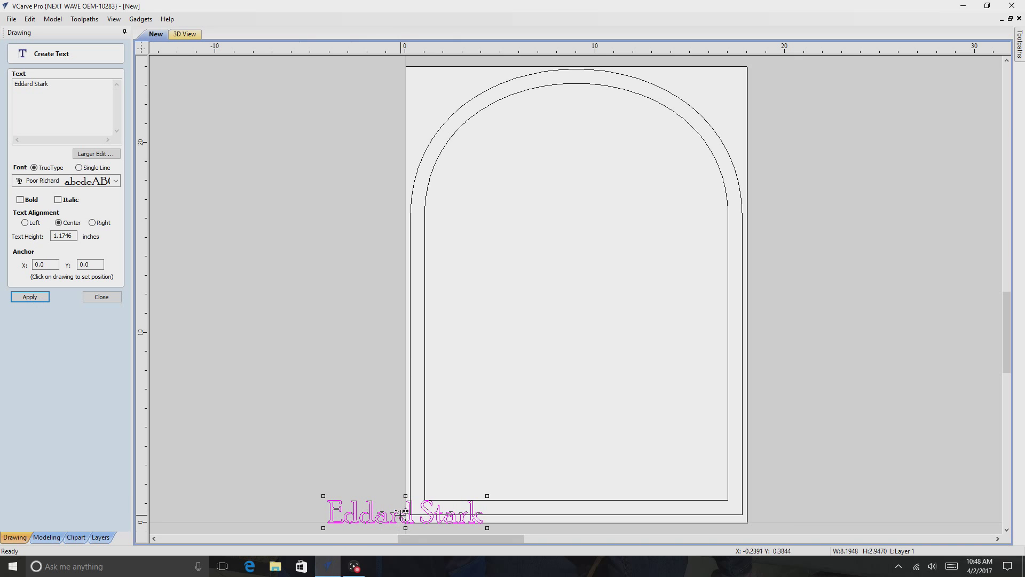
{"action": "left_click_drag", "start_coordinate": [406, 526], "coordinate": [572, 110]}
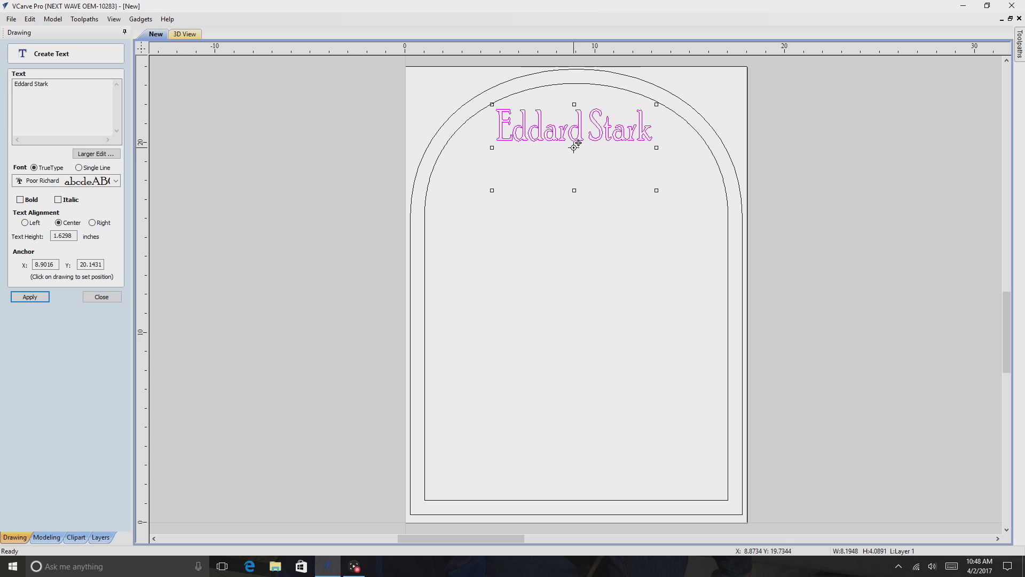
{"action": "left_click_drag", "start_coordinate": [575, 150], "coordinate": [575, 159]}
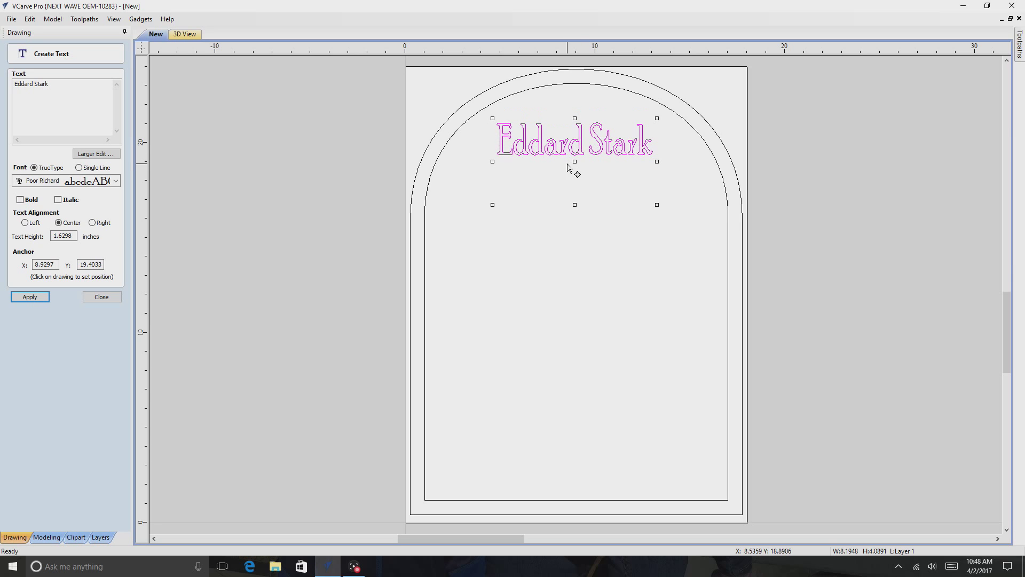
{"action": "left_click_drag", "start_coordinate": [494, 162], "coordinate": [474, 162]}
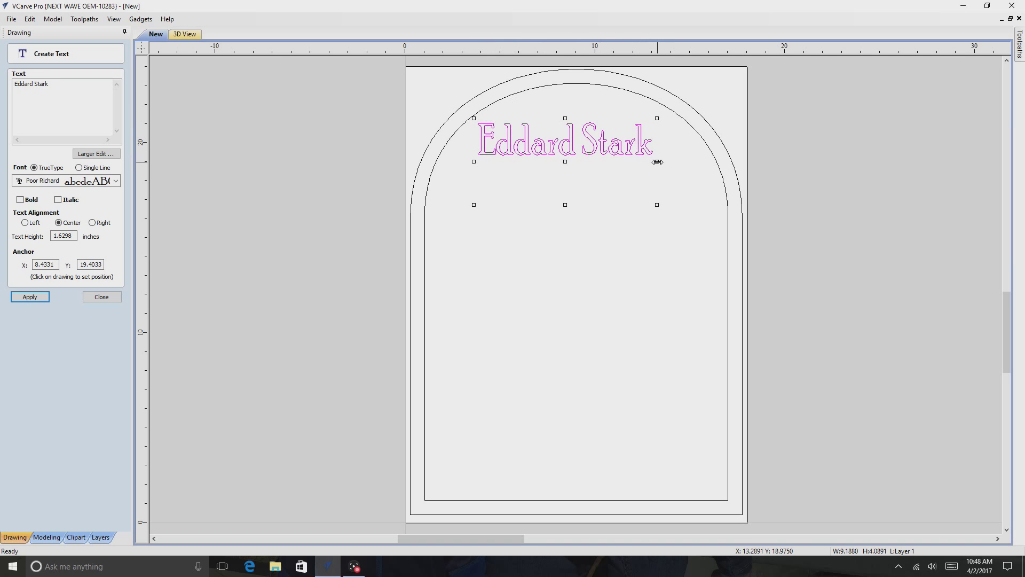
{"action": "left_click_drag", "start_coordinate": [657, 162], "coordinate": [690, 159]}
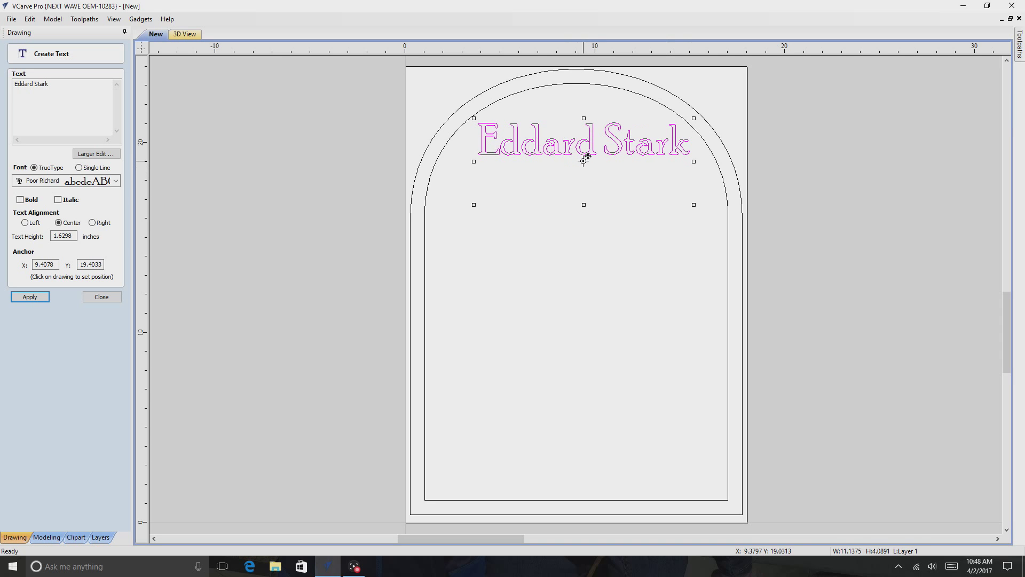
{"action": "left_click_drag", "start_coordinate": [584, 205], "coordinate": [584, 231]}
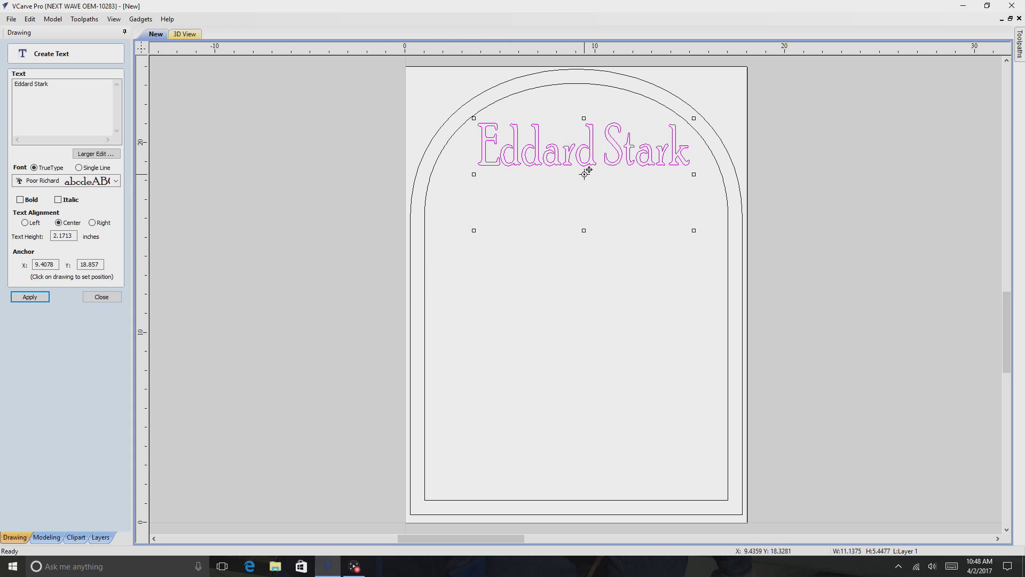
{"action": "left_click_drag", "start_coordinate": [585, 173], "coordinate": [586, 176]}
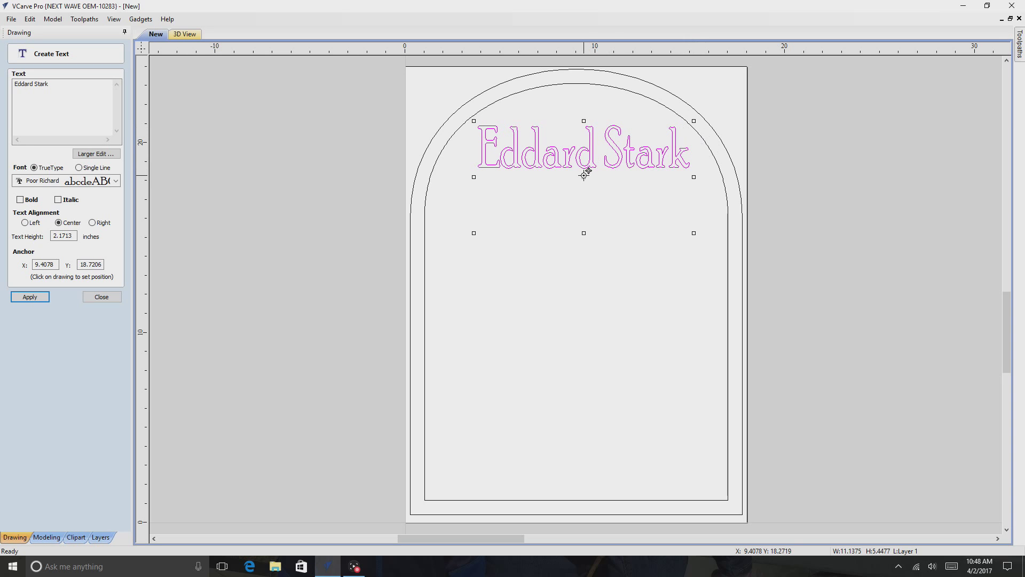
{"action": "left_click_drag", "start_coordinate": [585, 175], "coordinate": [588, 175]}
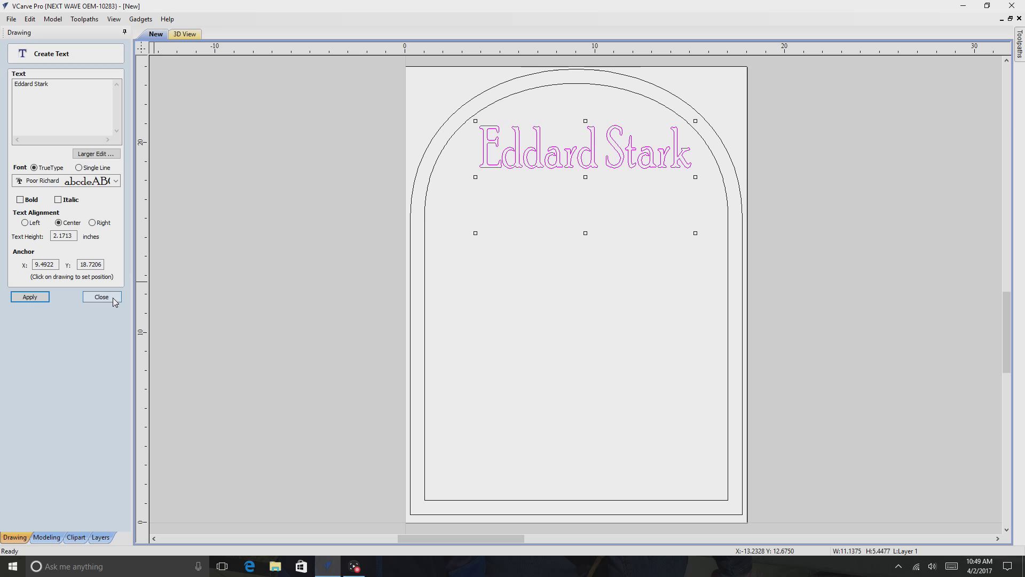
Create a bold, 1.0-inch-high '(Lord Of Winterfell)' subtitle text
{"action": "left_click", "coordinate": [270, 282]}
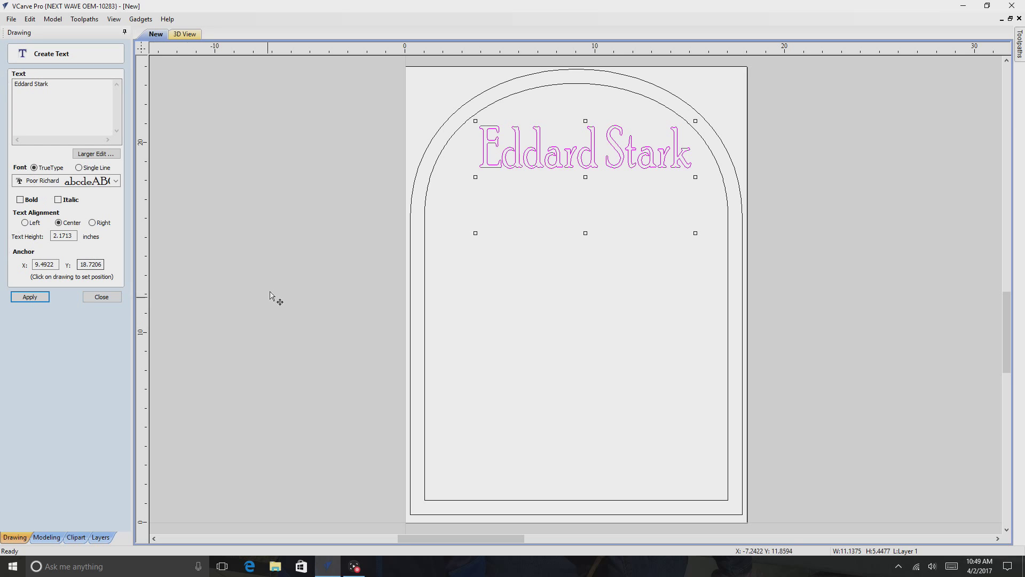
{"action": "left_click", "coordinate": [62, 109]}
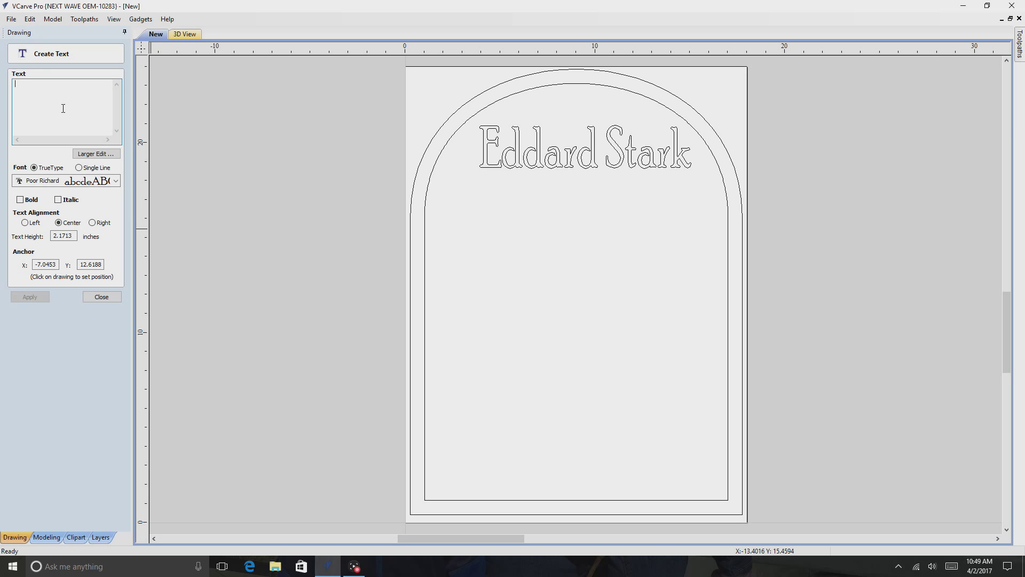
{"action": "type", "text": "(Lord Of Winterfell"}
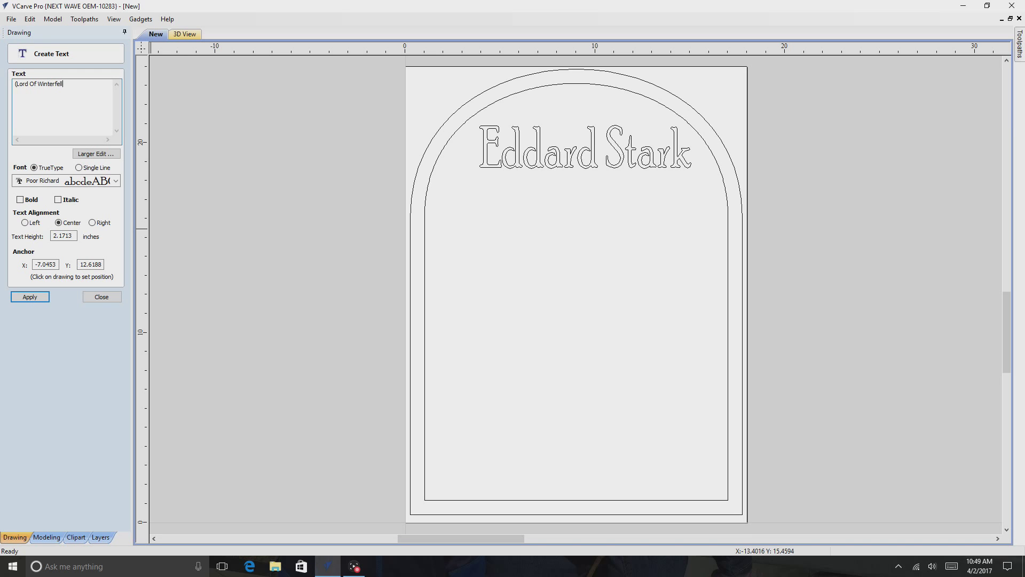
{"action": "type", "text": ")"}
{"action": "left_click", "coordinate": [75, 237]}
{"action": "key", "text": "BackSpace"}
{"action": "key", "text": "BackSpace"}
{"action": "key", "text": "BackSpace"}
{"action": "key", "text": "BackSpace"}
{"action": "key", "text": "BackSpace"}
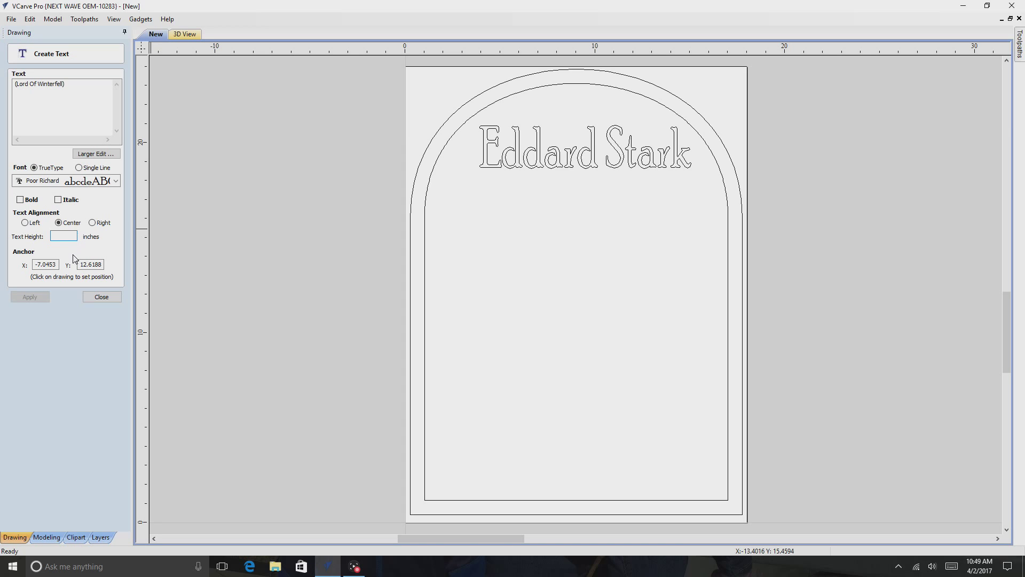
{"action": "type", "text": "1"}
{"action": "left_click", "coordinate": [20, 200]}
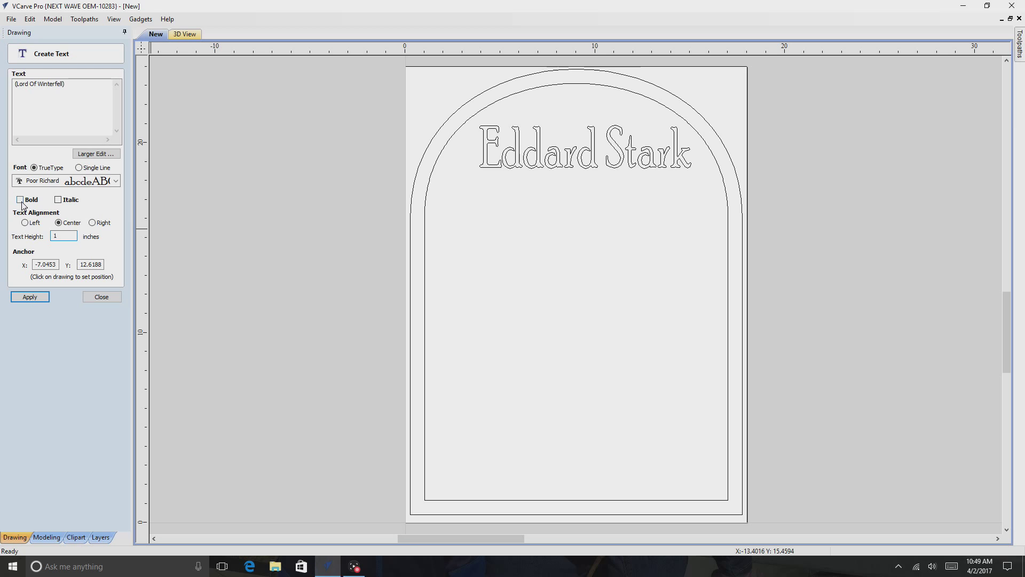
{"action": "left_click", "coordinate": [43, 300]}
Position the subtitle centred just below the Eddard Stark title
{"action": "left_click", "coordinate": [278, 291]}
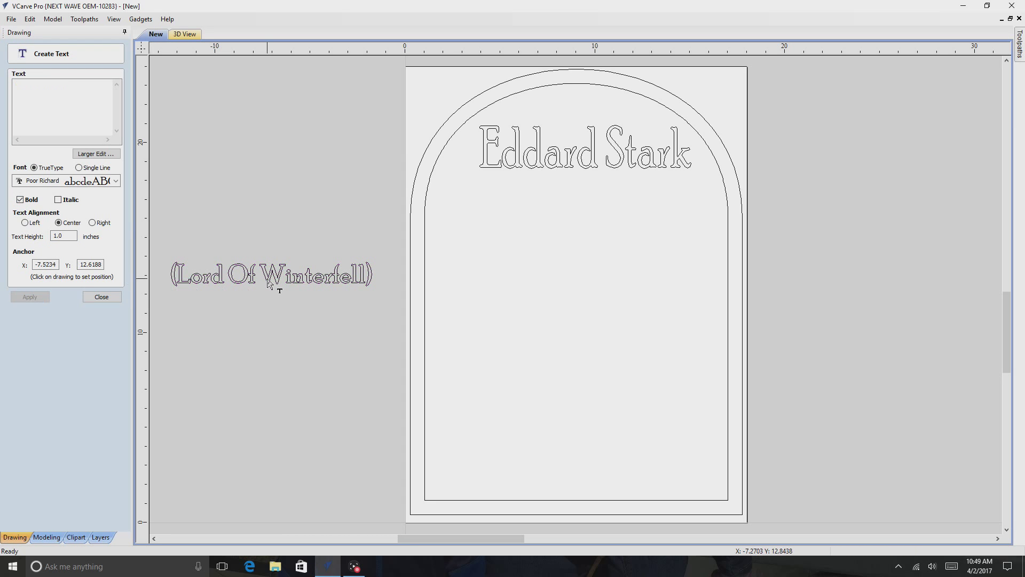
{"action": "left_click", "coordinate": [271, 275]}
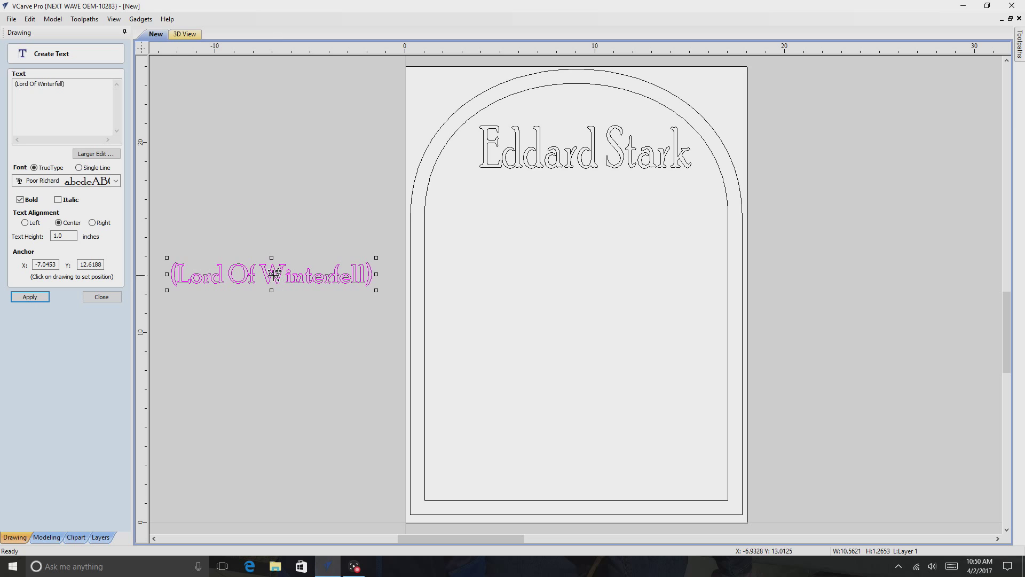
{"action": "left_click_drag", "start_coordinate": [276, 273], "coordinate": [582, 187]}
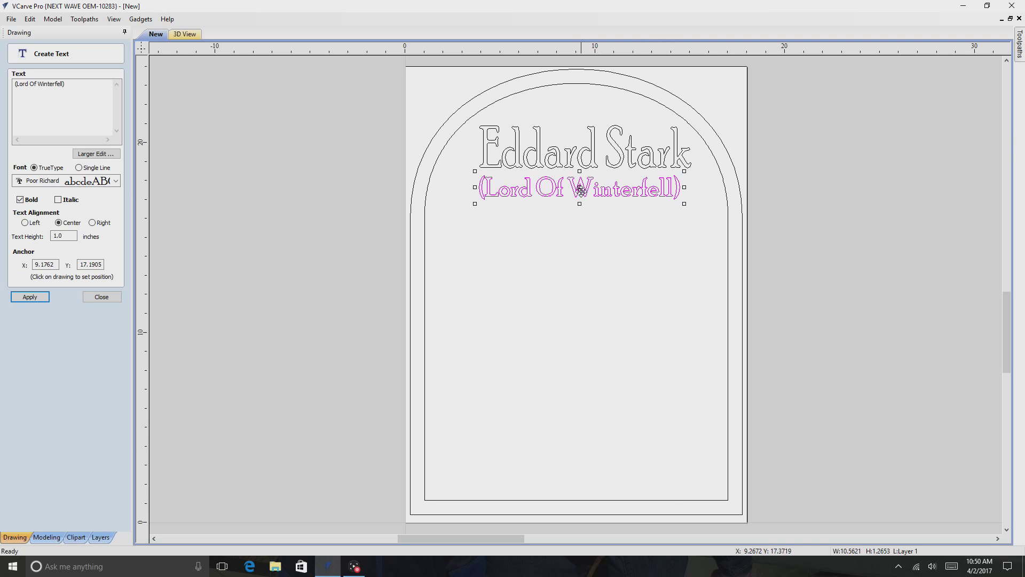
{"action": "left_click_drag", "start_coordinate": [584, 183], "coordinate": [577, 190]}
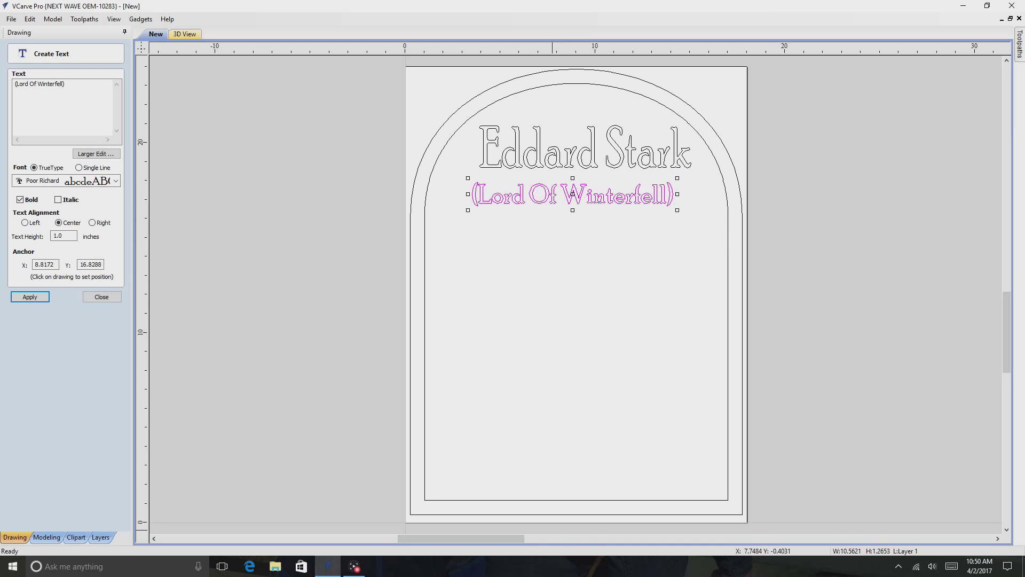
{"action": "key", "text": "F9"}
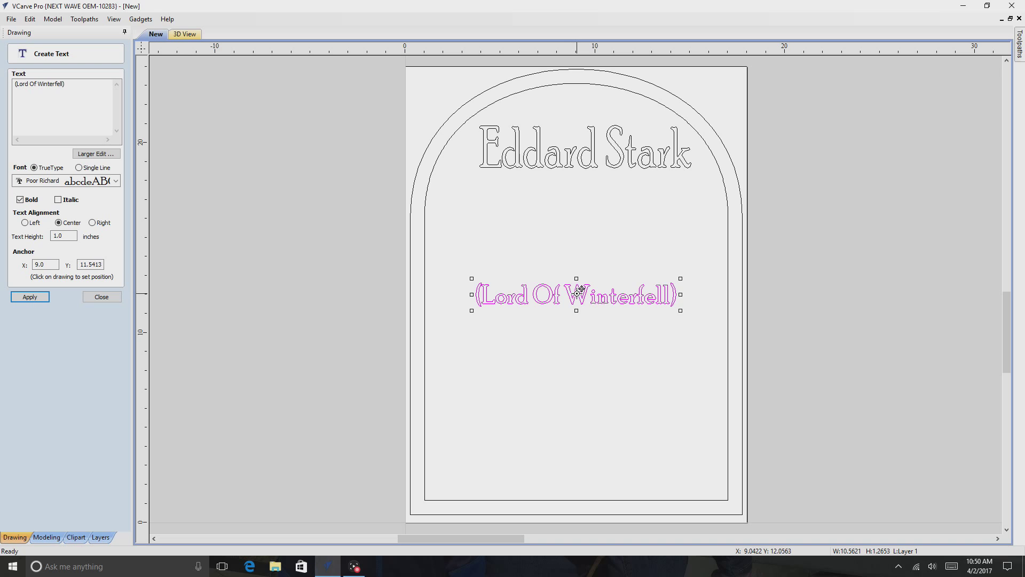
{"action": "left_click_drag", "start_coordinate": [575, 287], "coordinate": [578, 198]}
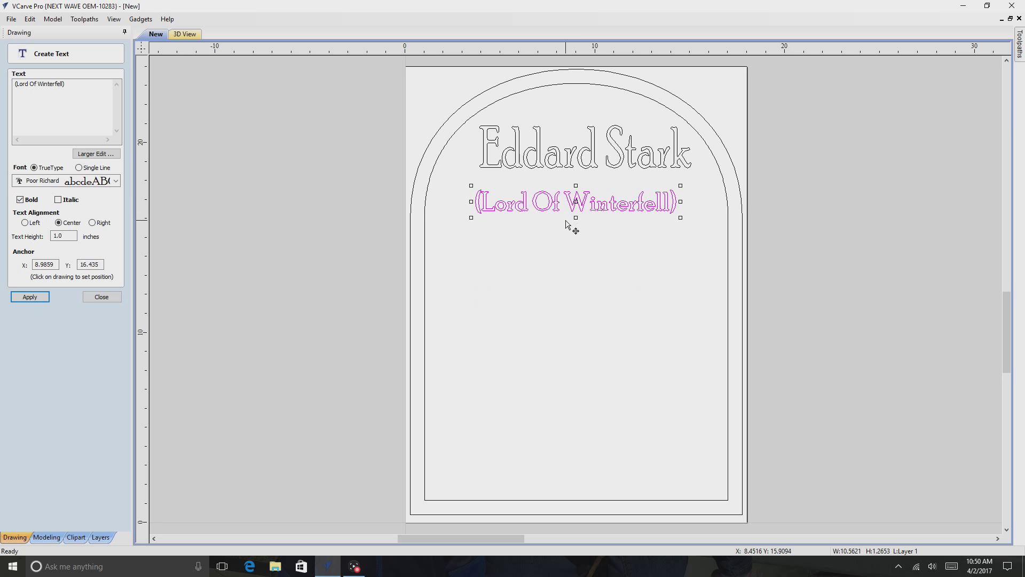
Nudge the Eddard Stark title slightly right and down toward the subtitle, and close the text form
{"action": "left_click", "coordinate": [582, 159]}
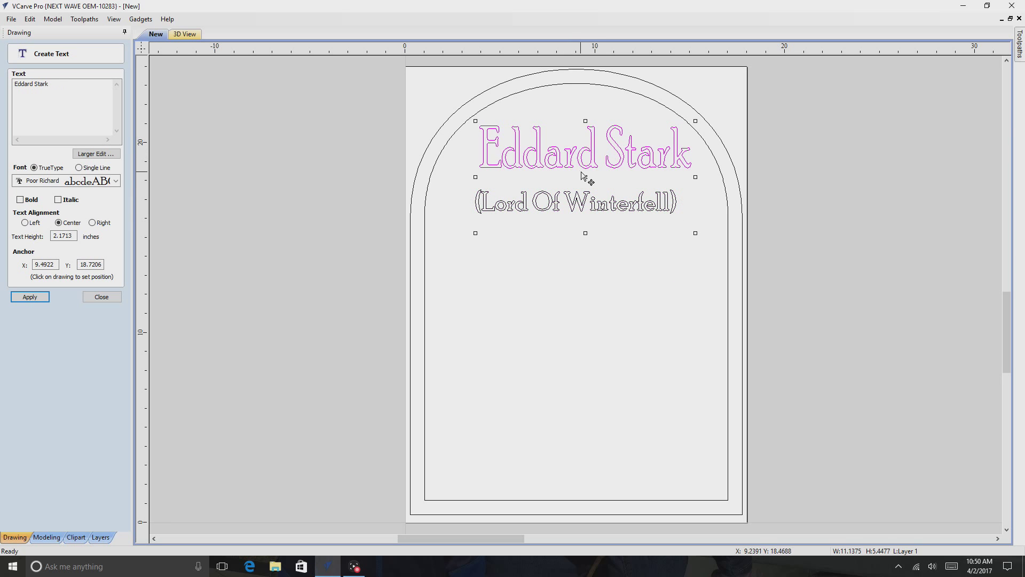
{"action": "left_click_drag", "start_coordinate": [581, 172], "coordinate": [578, 180]}
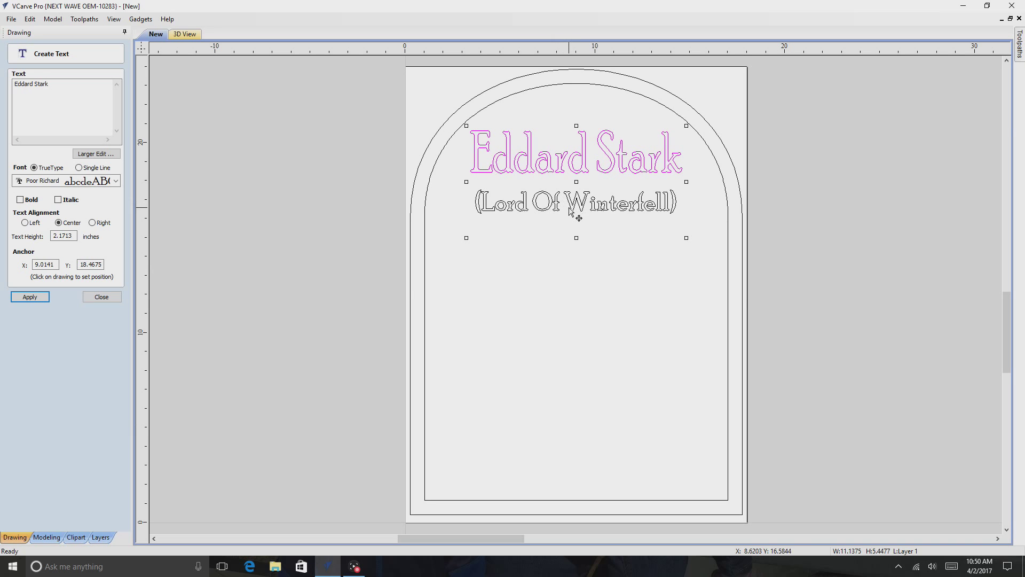
{"action": "left_click", "coordinate": [578, 167]}
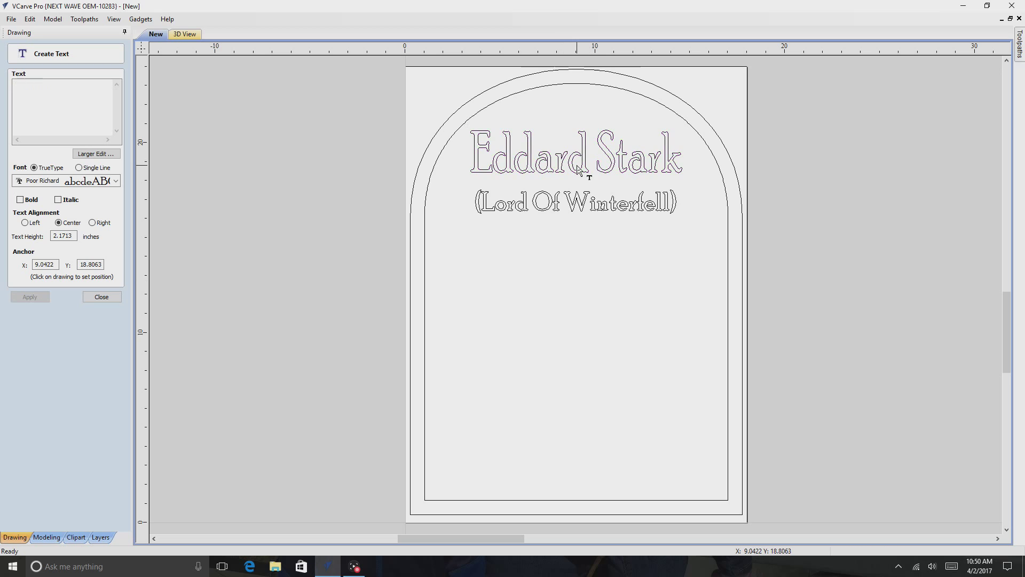
{"action": "left_click", "coordinate": [578, 167]}
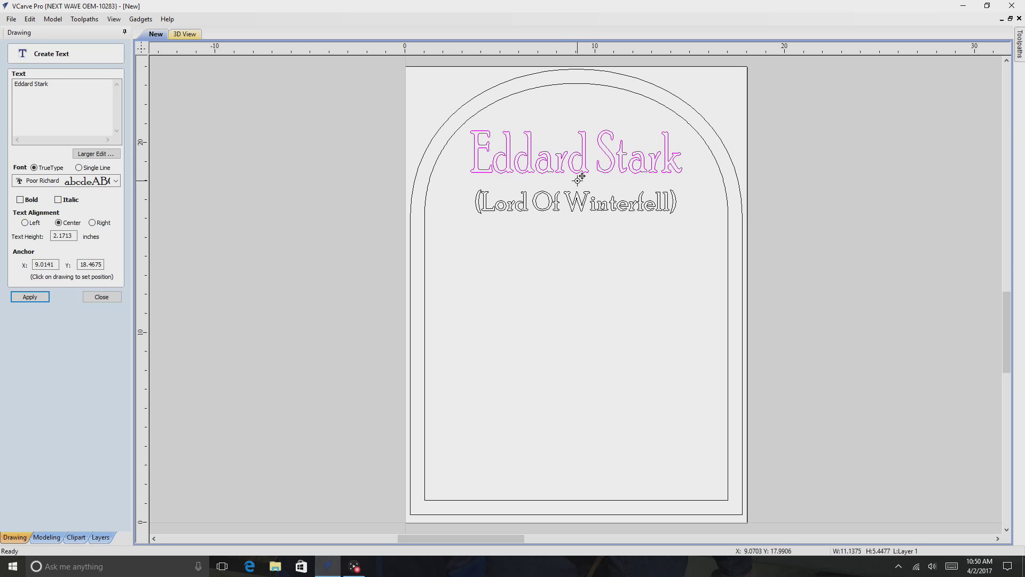
{"action": "left_click_drag", "start_coordinate": [582, 176], "coordinate": [583, 177]}
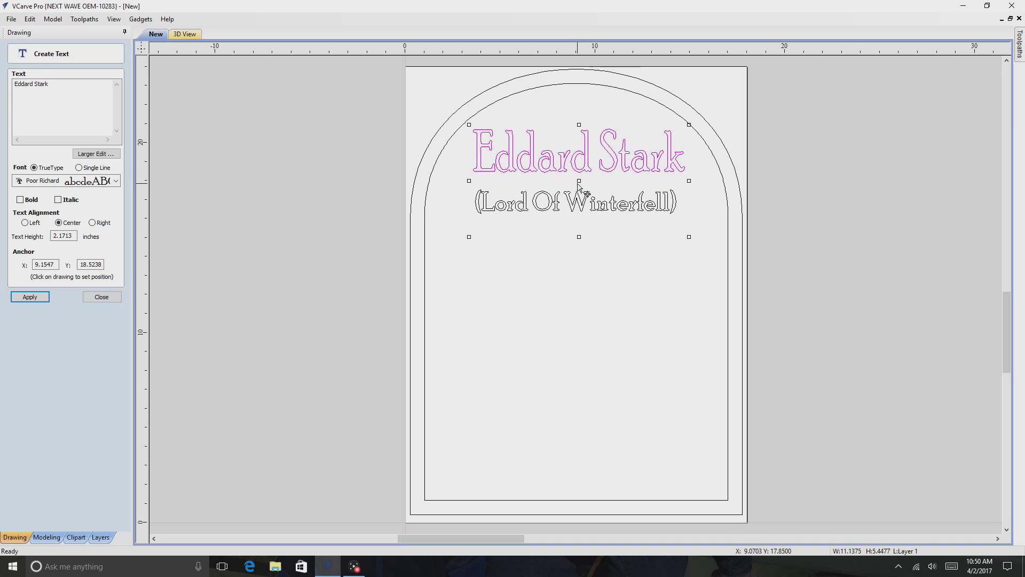
{"action": "left_click_drag", "start_coordinate": [583, 179], "coordinate": [583, 182]}
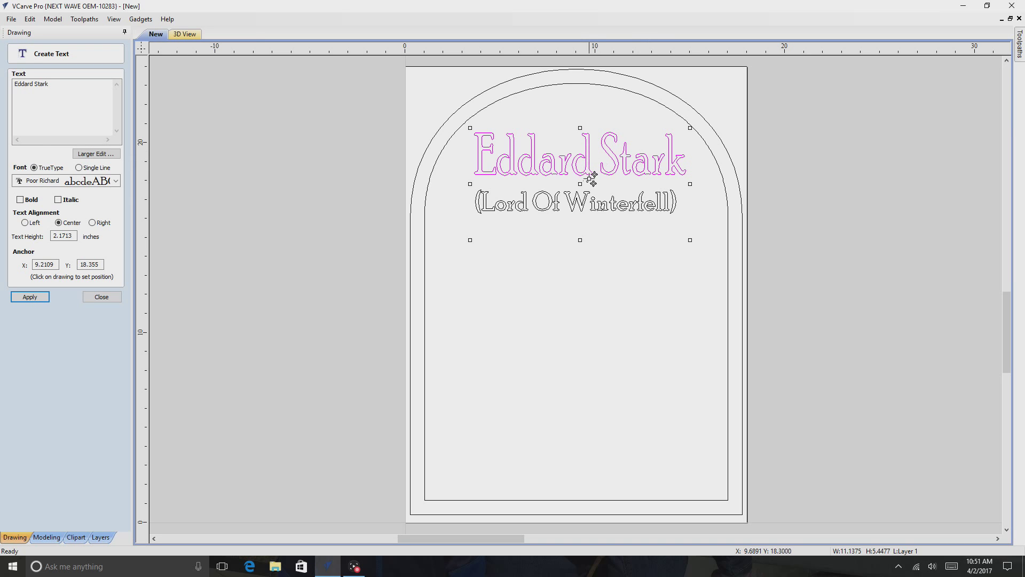
{"action": "left_click", "coordinate": [581, 209]}
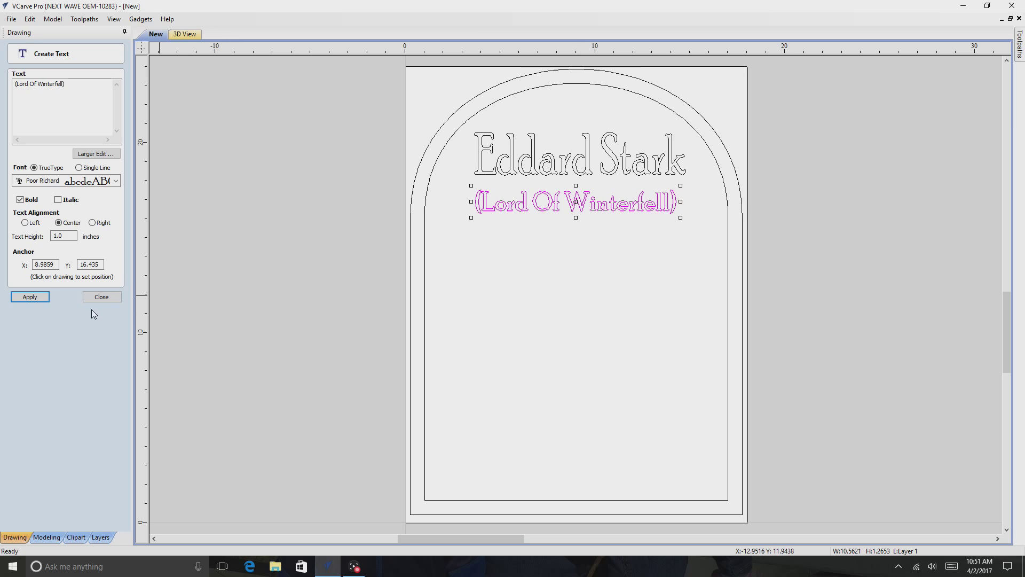
{"action": "left_click", "coordinate": [100, 297]}
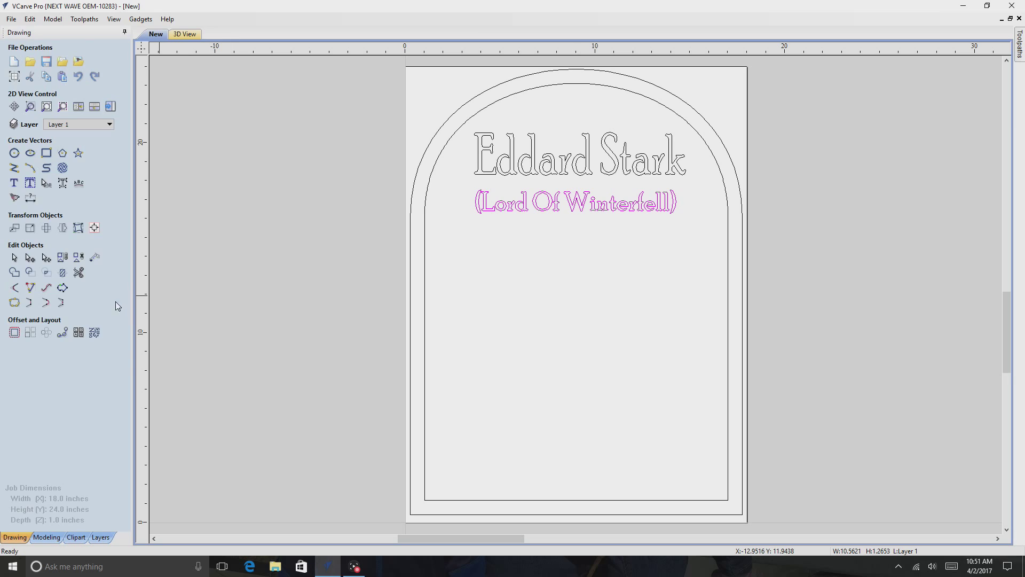
Measure the arch width and the gaps from the arch edges to the title ends
{"action": "left_click", "coordinate": [94, 259]}
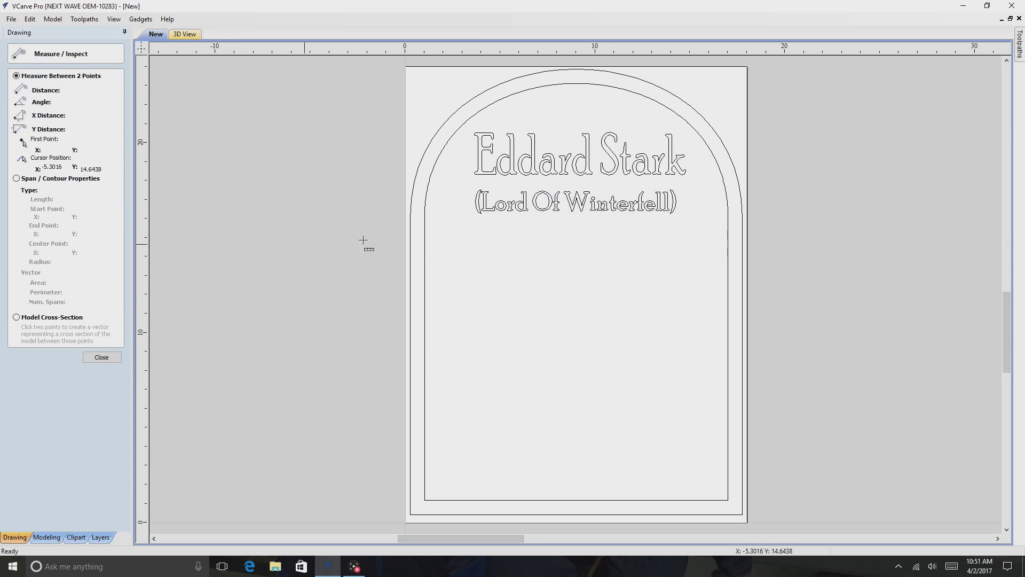
{"action": "left_click", "coordinate": [425, 205]}
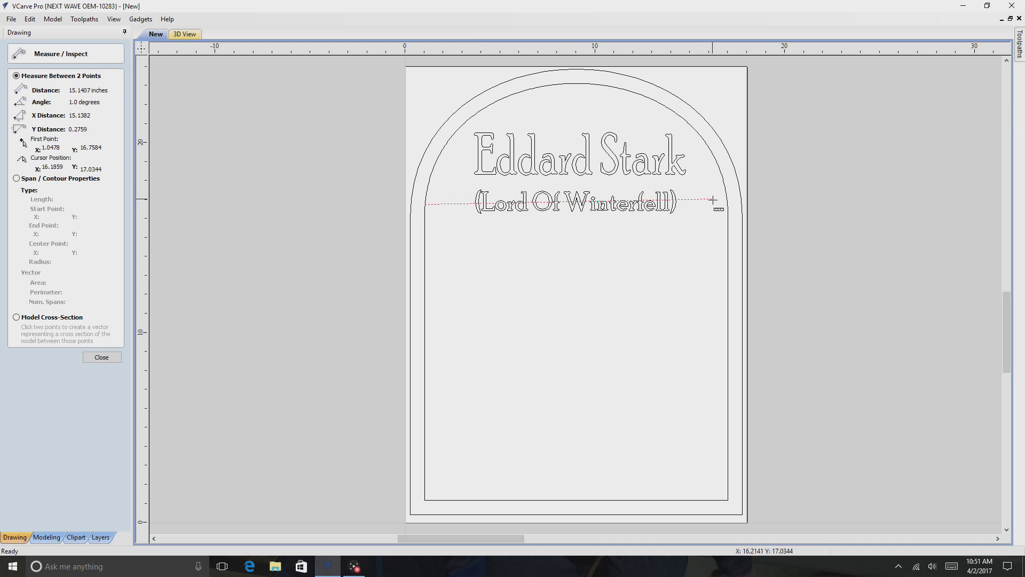
{"action": "left_click", "coordinate": [947, 199]}
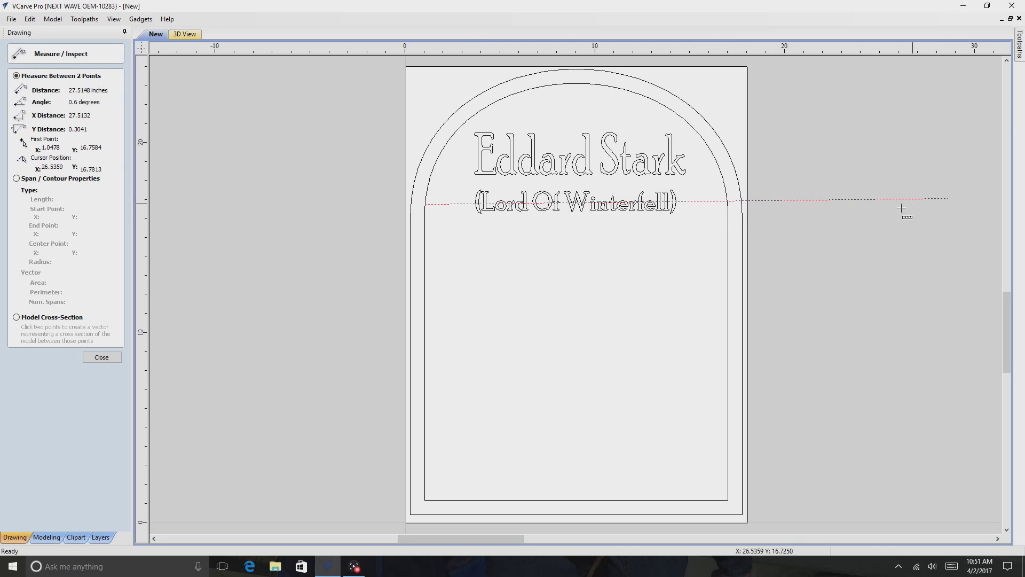
{"action": "left_click", "coordinate": [728, 201]}
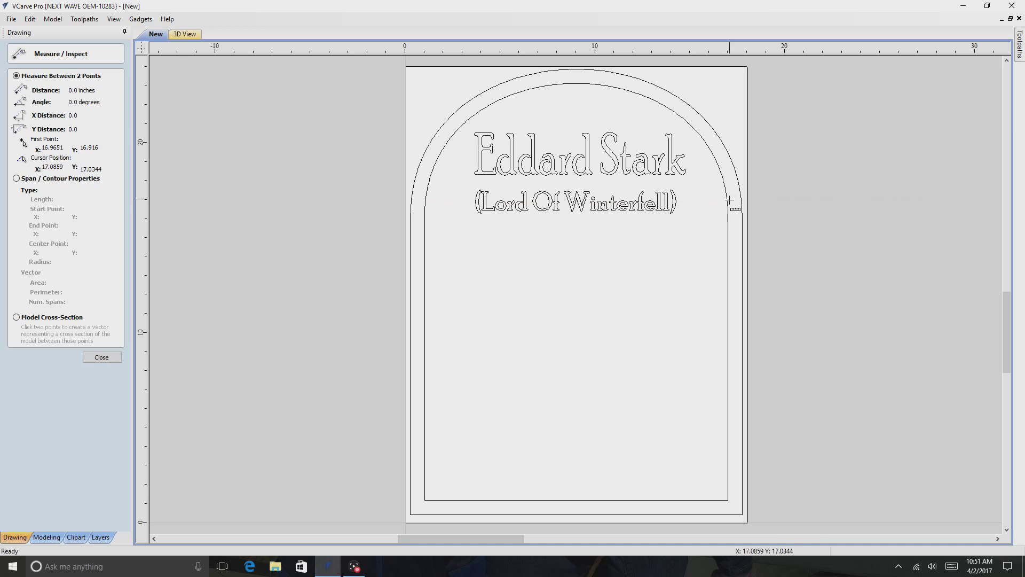
{"action": "left_click", "coordinate": [727, 199]}
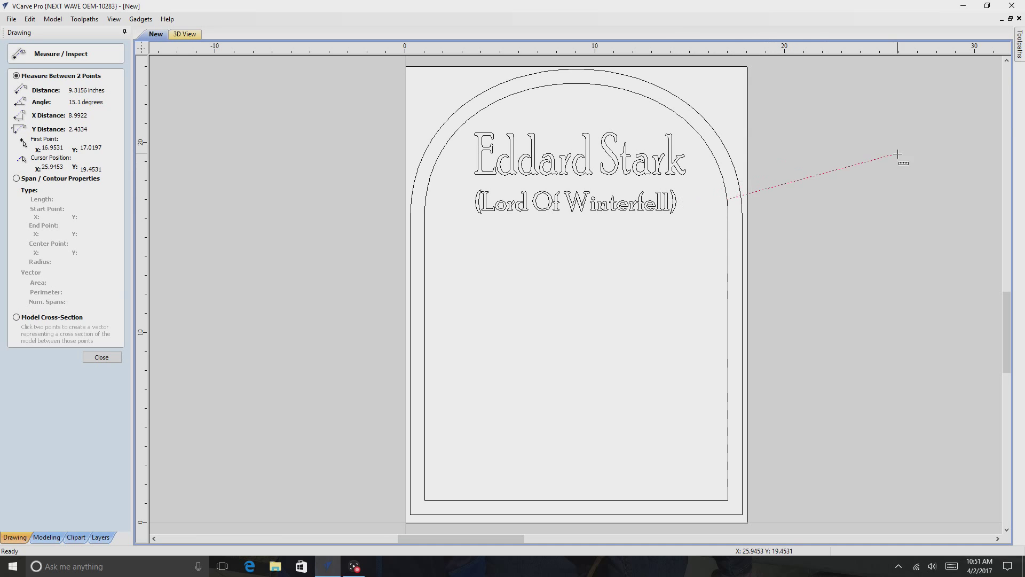
{"action": "left_click", "coordinate": [846, 142]}
{"action": "left_click", "coordinate": [836, 146]}
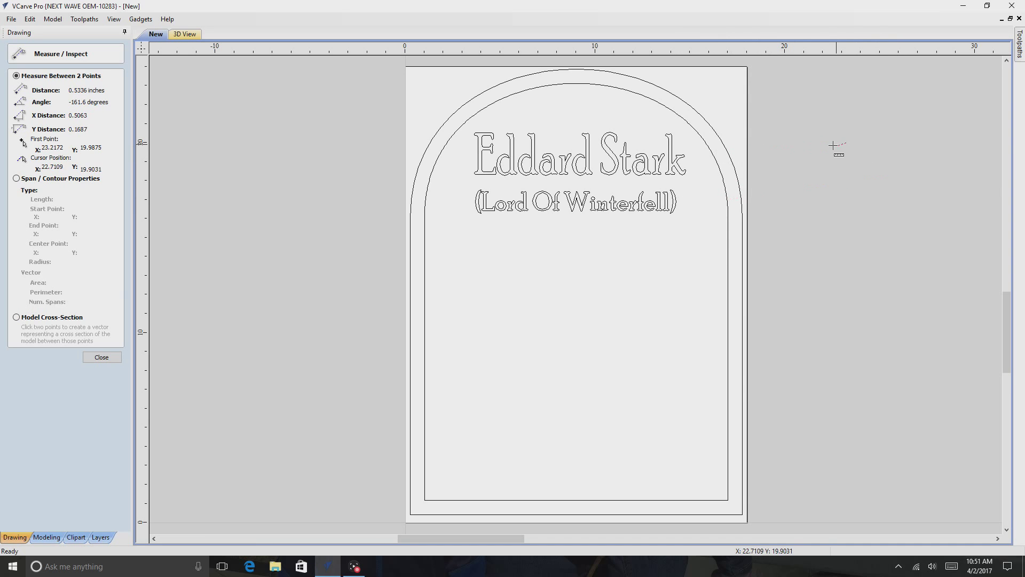
{"action": "left_click", "coordinate": [717, 166]}
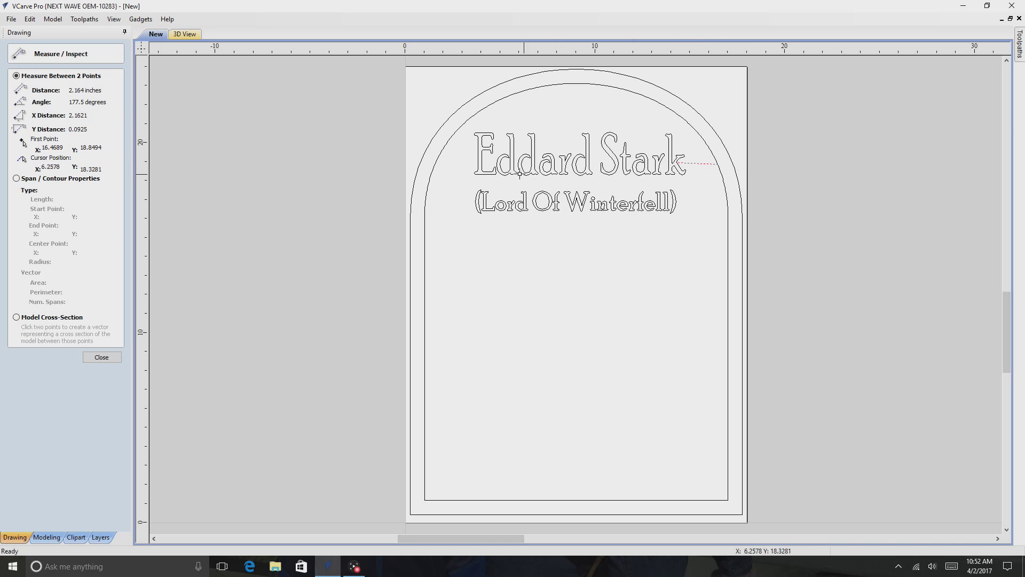
{"action": "left_click", "coordinate": [439, 157]}
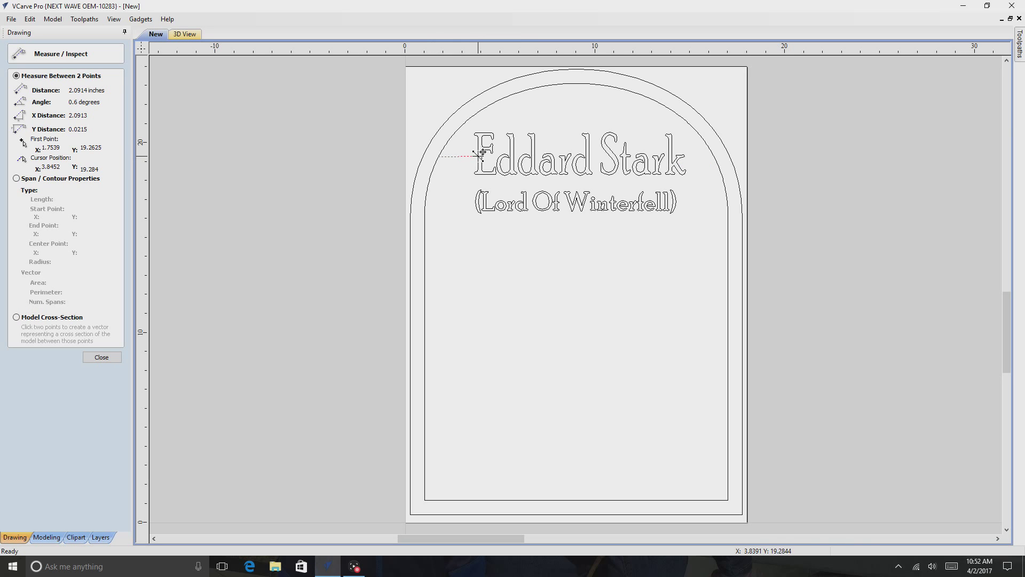
{"action": "left_click", "coordinate": [850, 188]}
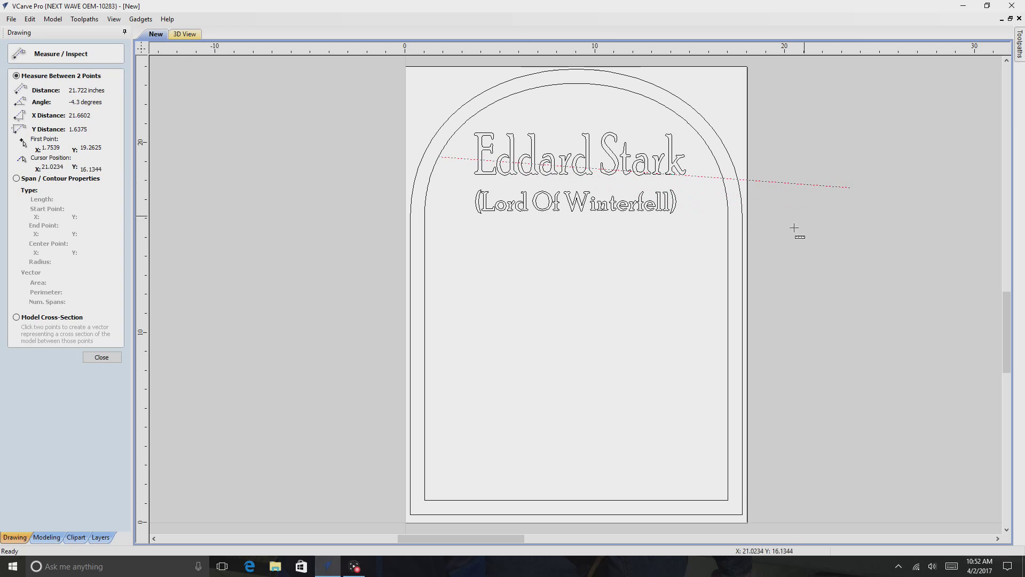
{"action": "left_click", "coordinate": [156, 181]}
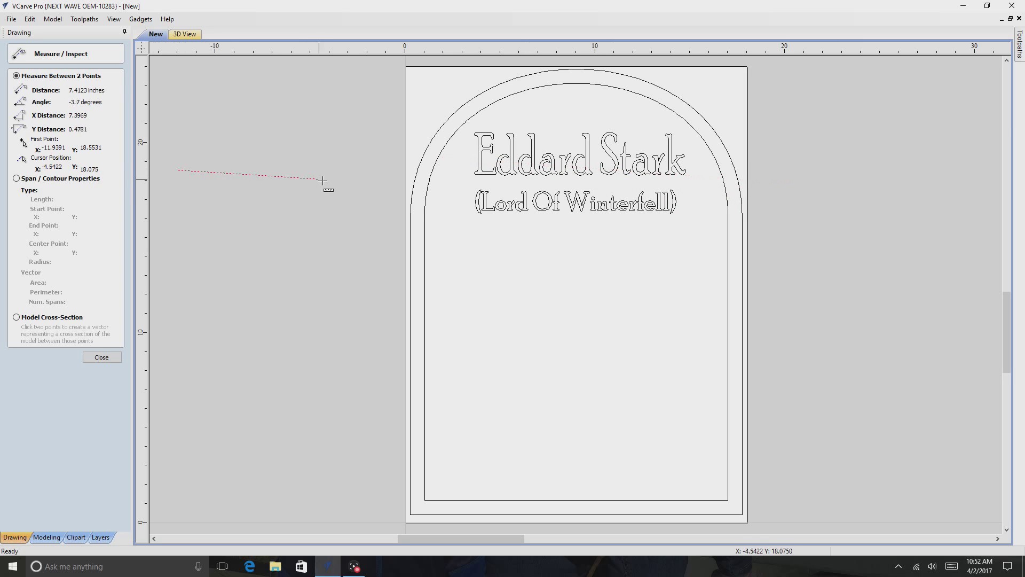
{"action": "left_click", "coordinate": [105, 358]}
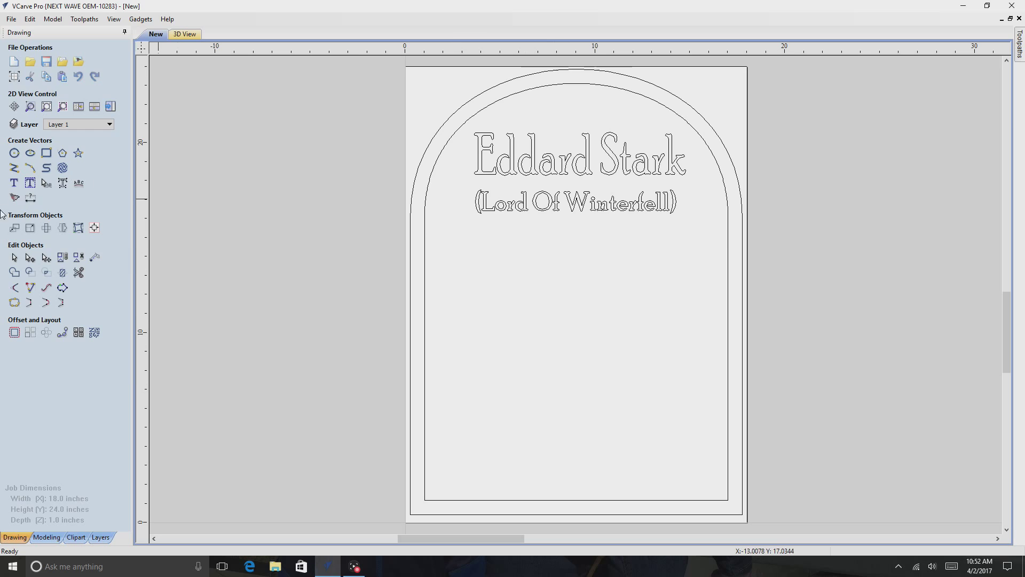
Close the measurements and begin a new, empty Create Text block
{"action": "left_click", "coordinate": [15, 183]}
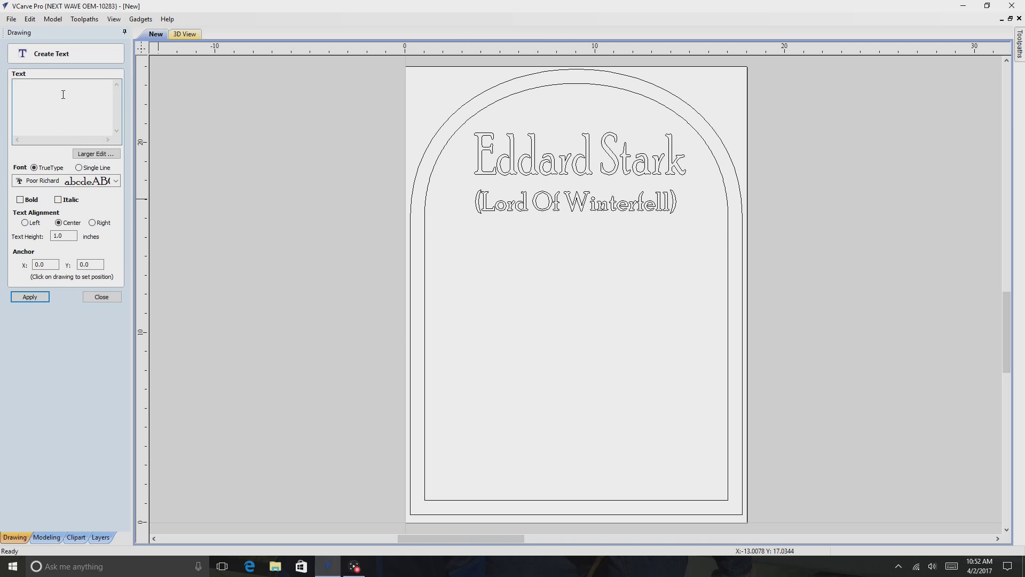
Type the Father: Eddard Stark, Mother, and Brothers: Brandon & Benjen Stark lines, then Sister: Lyanna Stark
{"action": "type", "text": "Father"}
{"action": "type", "text": "ddard"}
{"action": "type", "text": " Stark Moth"}
{"action": "type", "text": "er"}
{"action": "type", "text": "ya"}
{"action": "type", "text": "rra "}
{"action": "type", "text": "Sy"}
{"action": "type", "text": "ar"}
{"action": "type", "text": "Sib"}
{"action": "key", "text": "BackSpace"}
{"action": "key", "text": "BackSpace"}
{"action": "key", "text": "BackSpace"}
{"action": "type", "text": "Brothers"}
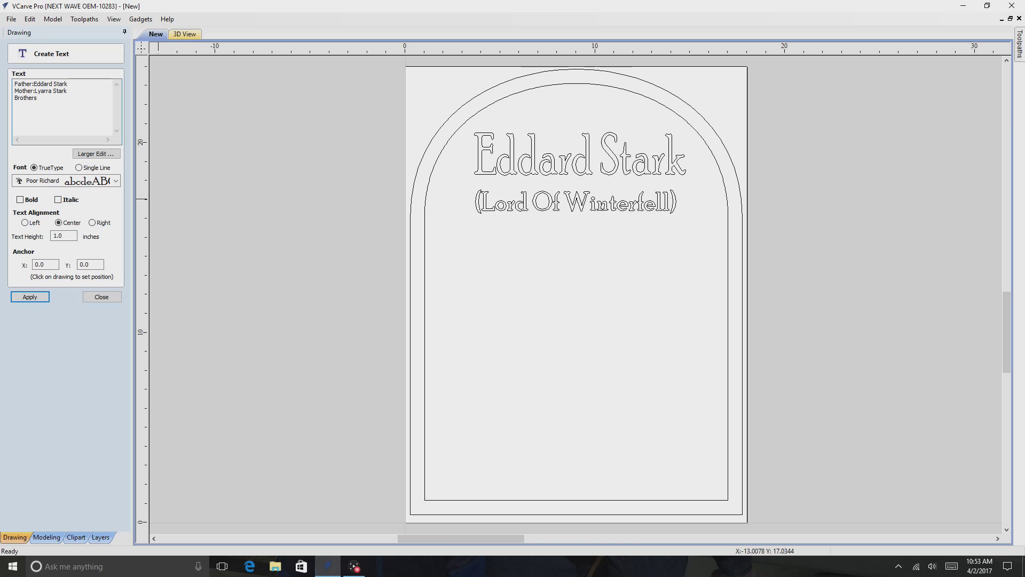
{"action": "type", "text": ":"}
{"action": "type", "text": "Brando"}
{"action": "type", "text": "n"}
{"action": "type", "text": " &"}
{"action": "type", "text": " Ben"}
{"action": "type", "text": "jen"}
{"action": "type", "text": " Stark "}
{"action": "type", "text": "Si"}
{"action": "type", "text": "s"}
{"action": "type", "text": "ter"}
{"action": "type", "text": ": Ly"}
{"action": "type", "text": "anna"}
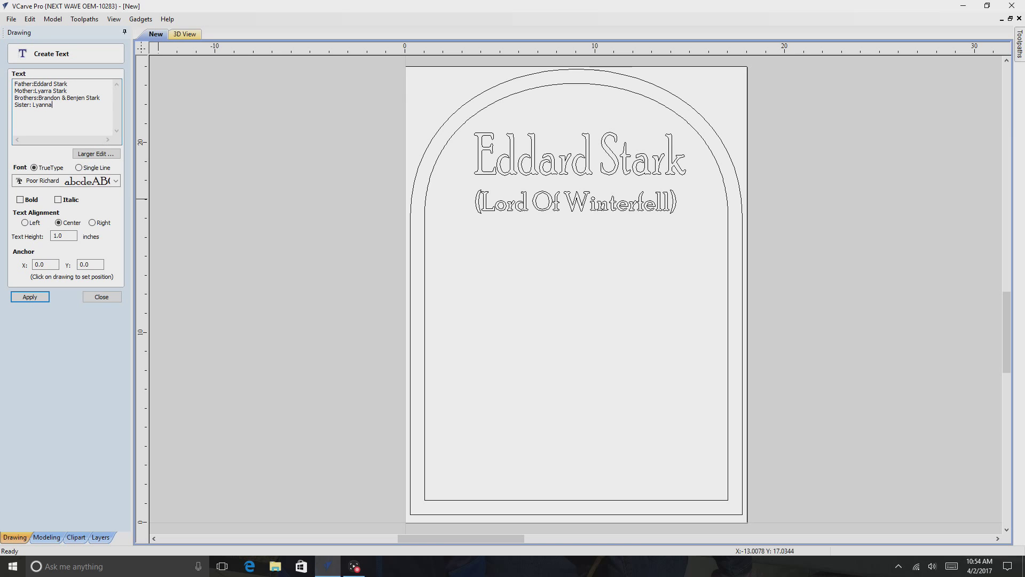
{"action": "type", "text": " Stark"}
Add the 'Wife: Catelyn Tully' and 'Sons: Robb Brandon Rickon' lines, each on its own line
{"action": "key", "text": "Return"}
{"action": "type", "text": "Wife"}
{"action": "key", "text": "BackSpace"}
{"action": "type", "text": ":"}
{"action": "type", "text": " Cate"}
{"action": "type", "text": "lyn Tully"}
{"action": "type", "text": "Sons"}
{"action": "type", "text": "Robb"}
{"action": "type", "text": ","}
{"action": "type", "text": "Brando"}
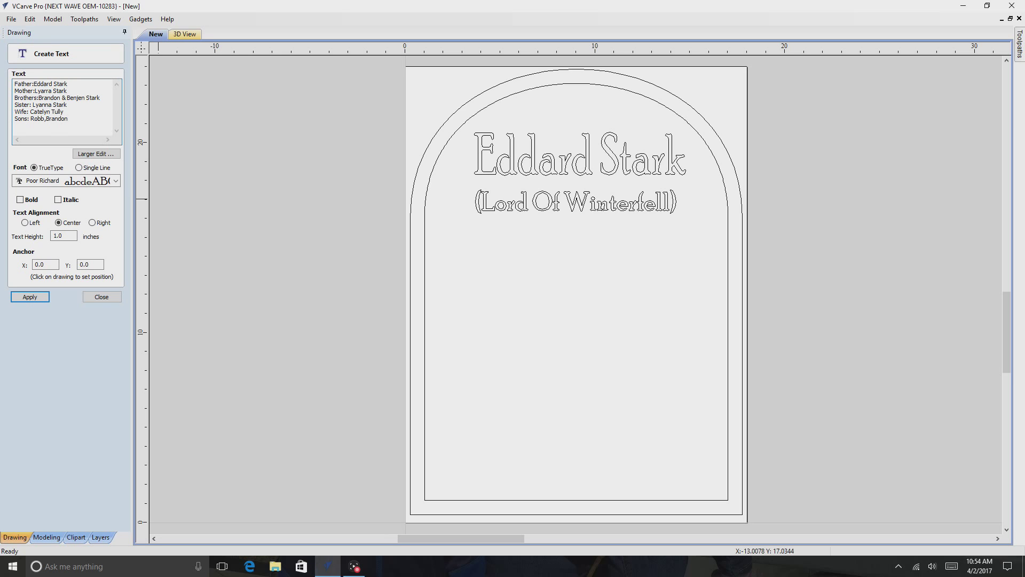
{"action": "type", "text": "n"}
{"action": "key", "text": "BackSpace"}
{"action": "key", "text": "BackSpace"}
{"action": "key", "text": "BackSpace"}
{"action": "key", "text": "BackSpace"}
{"action": "key", "text": "BackSpace"}
{"action": "key", "text": "BackSpace"}
{"action": "type", "text": "Brandon Ricko"}
{"action": "key", "text": "Return"}
Add the lines 'Daughters: Sansa & Arya' and '(The Bastard Jon Snow)' to end the family list
{"action": "type", "text": "Daughter"}
{"action": "type", "text": "Sa"}
{"action": "type", "text": "y"}
{"action": "key", "text": "Return"}
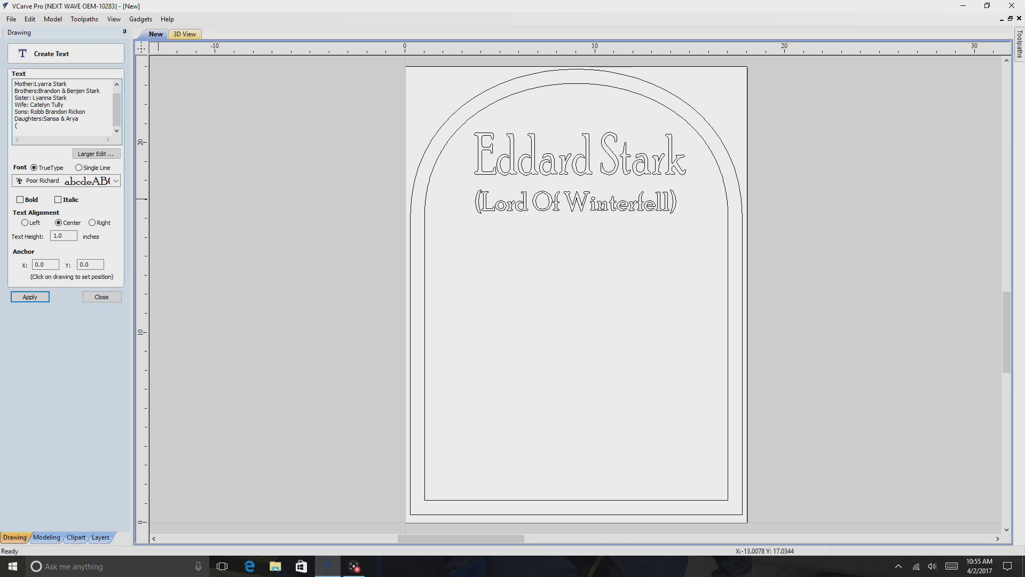
{"action": "type", "text": "Bastard Jon Snow"}
{"action": "type", "text": ")"}
{"action": "key", "text": "Return"}
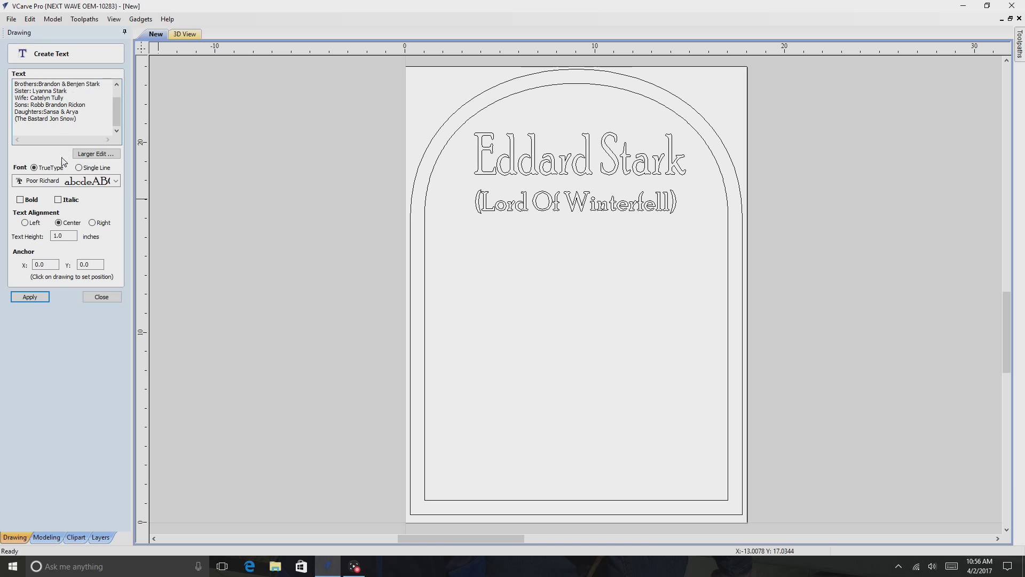
Create the family-names text at 0.5 height and move it up into the tombstone
{"action": "key", "text": "BackSpace"}
{"action": "key", "text": "BackSpace"}
{"action": "key", "text": "BackSpace"}
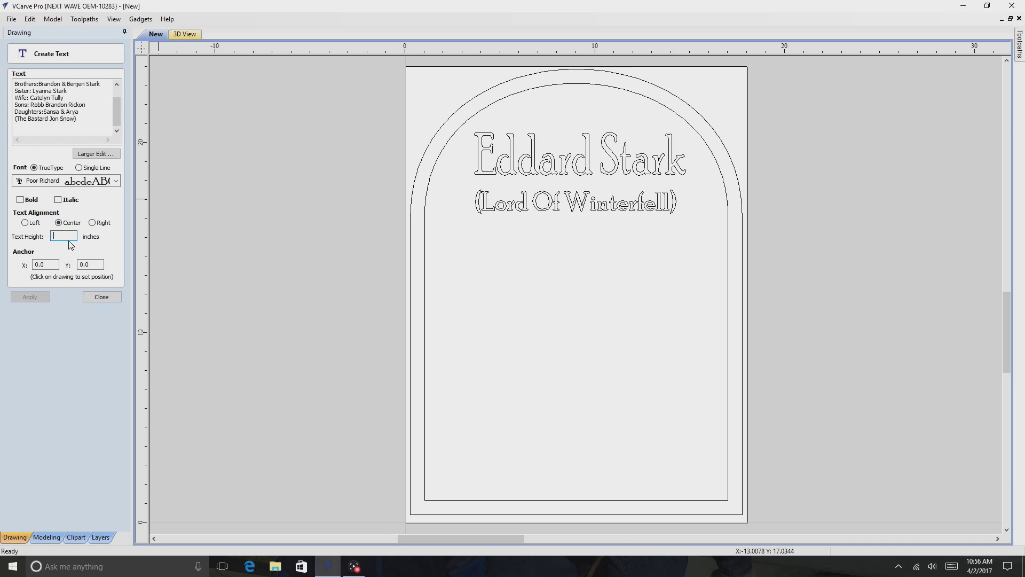
{"action": "type", "text": ".5"}
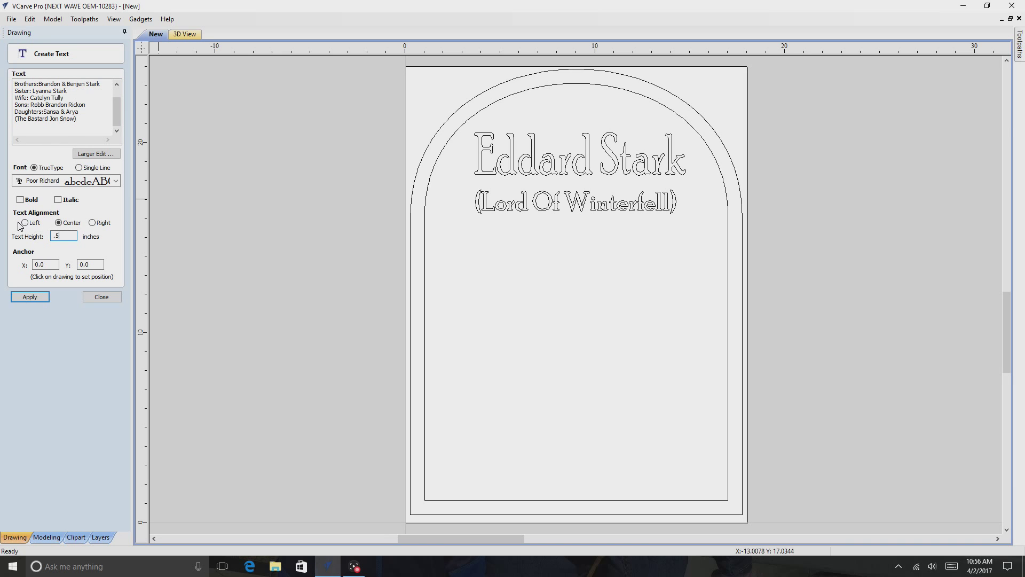
{"action": "left_click", "coordinate": [30, 297]}
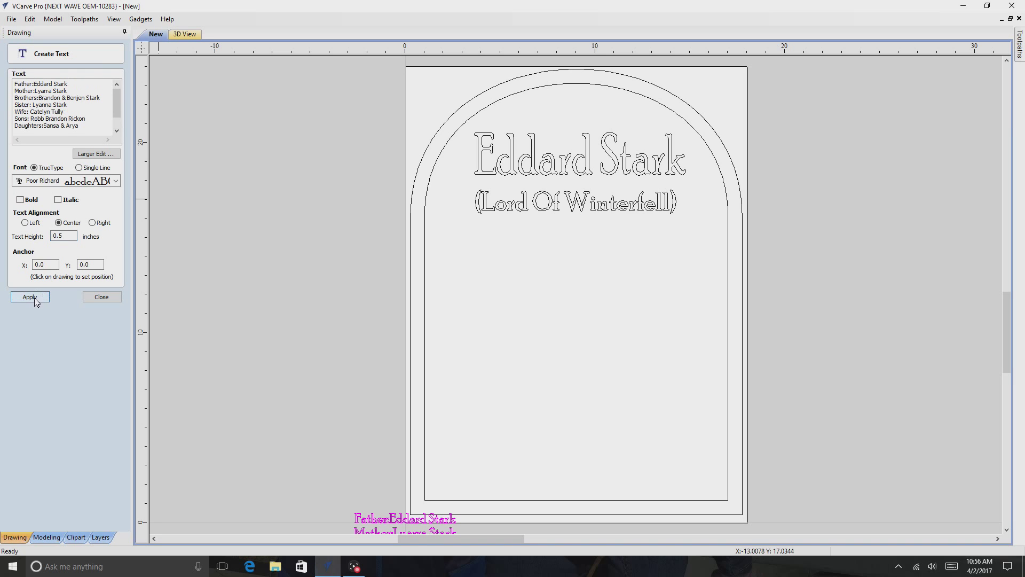
{"action": "scroll", "coordinate": [473, 476], "scroll_direction": "down", "scroll_amount": 2}
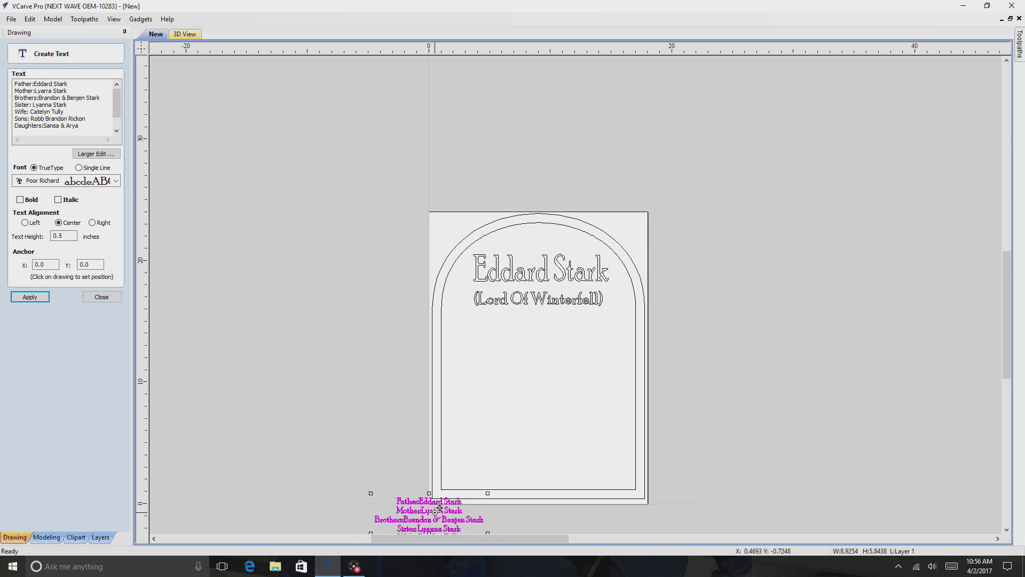
{"action": "left_click_drag", "start_coordinate": [434, 528], "coordinate": [541, 359]}
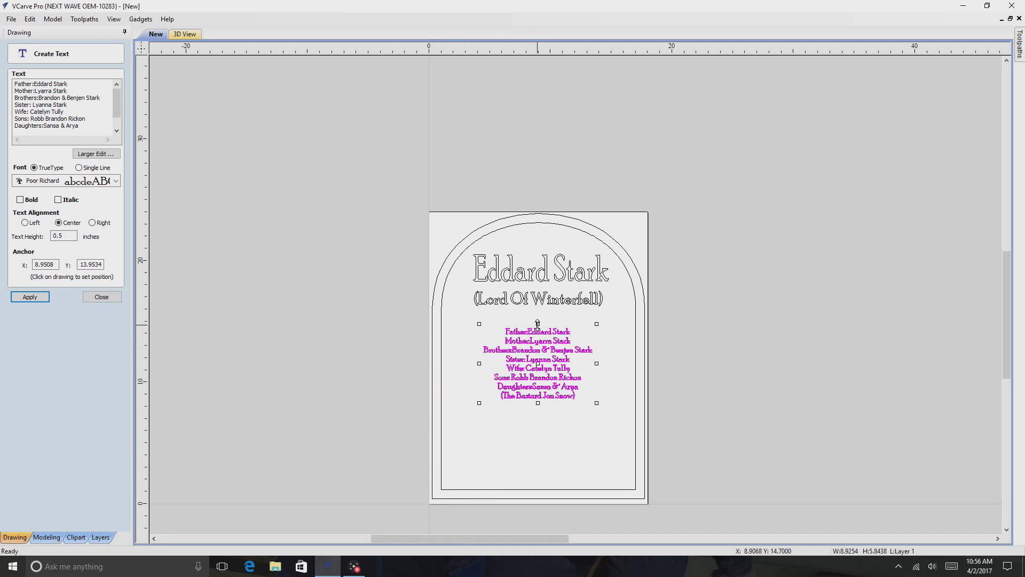
Stretch the family-names text taller and wider to fill the tombstone, then close the form
{"action": "left_click_drag", "start_coordinate": [538, 323], "coordinate": [538, 311]}
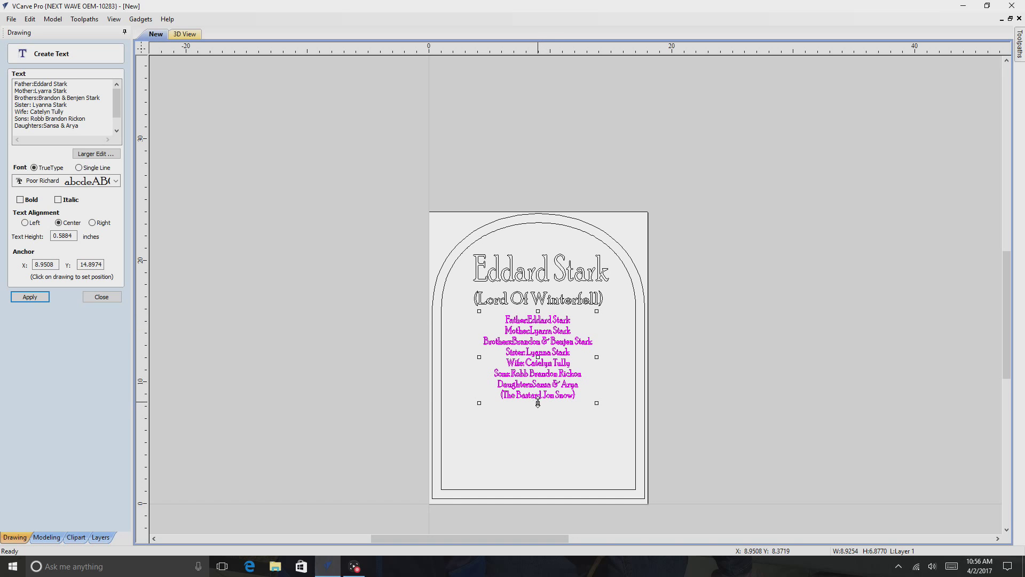
{"action": "left_click_drag", "start_coordinate": [538, 403], "coordinate": [538, 423]}
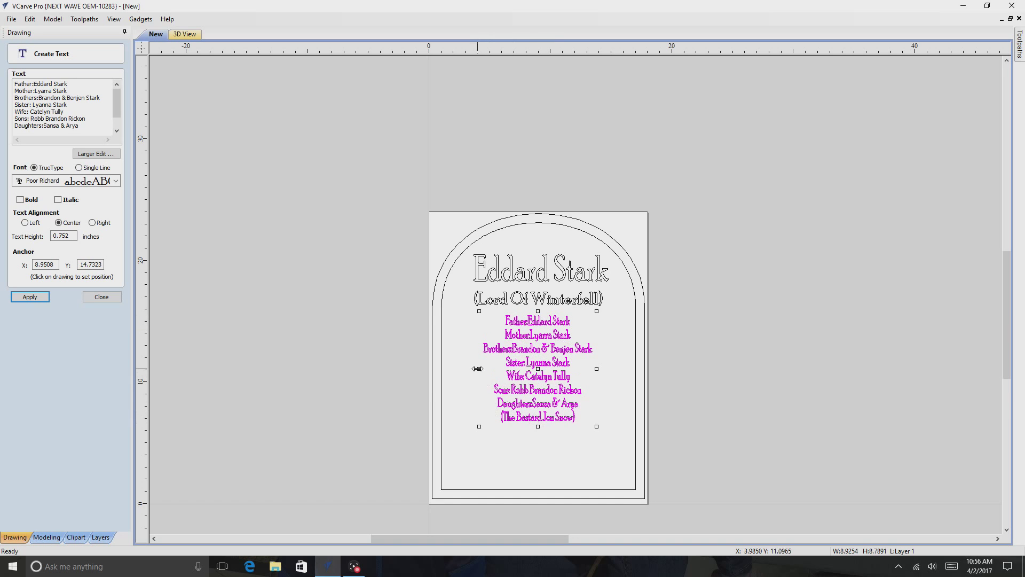
{"action": "left_click_drag", "start_coordinate": [474, 370], "coordinate": [458, 370]}
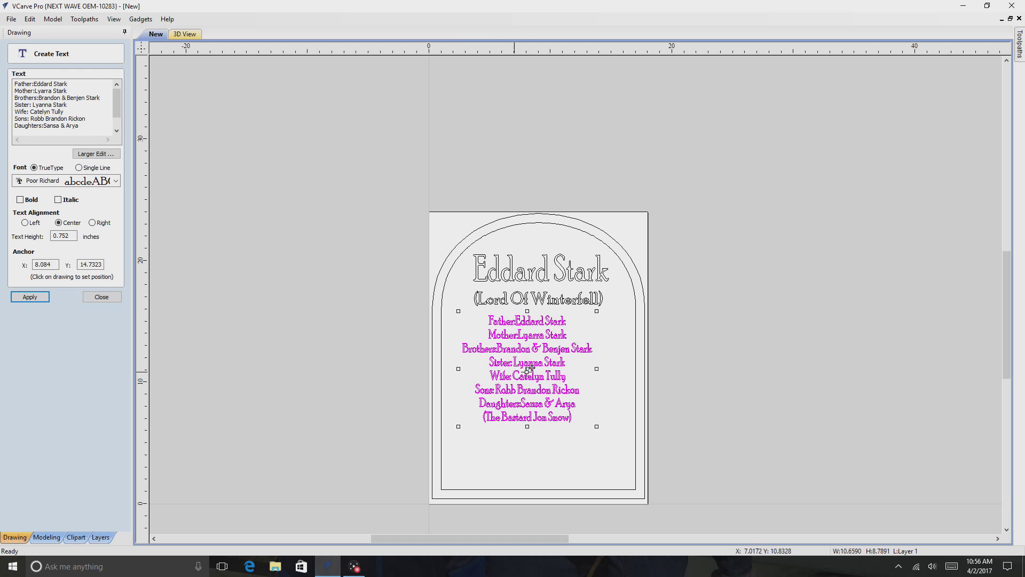
{"action": "left_click_drag", "start_coordinate": [598, 369], "coordinate": [630, 369]}
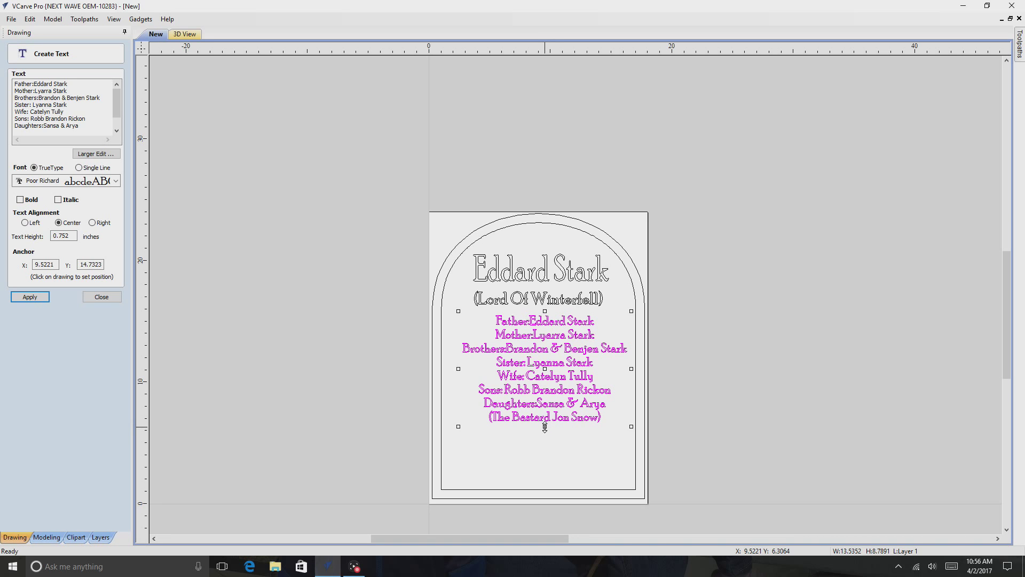
{"action": "left_click_drag", "start_coordinate": [545, 426], "coordinate": [545, 438]}
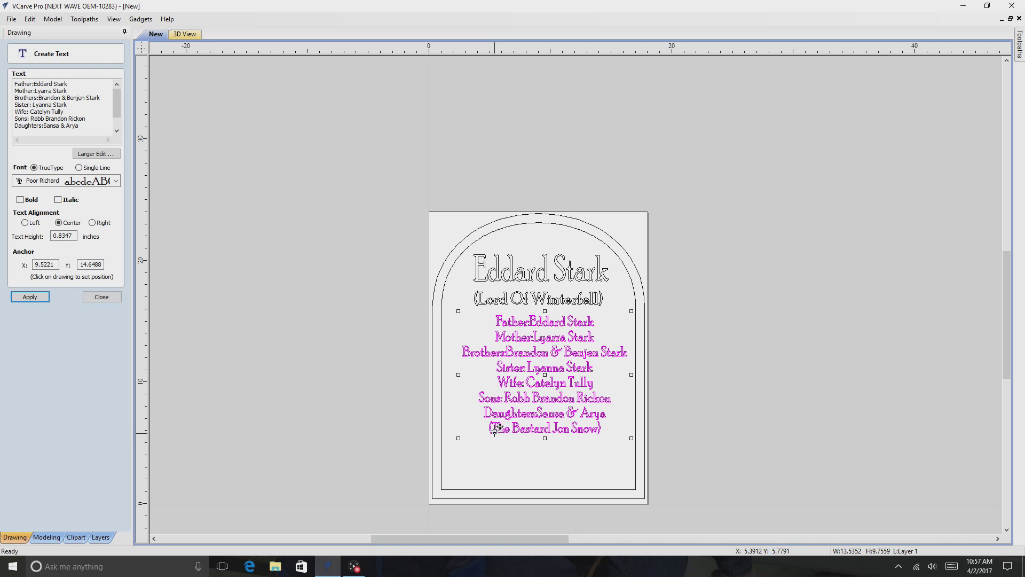
{"action": "left_click_drag", "start_coordinate": [545, 438], "coordinate": [545, 429]}
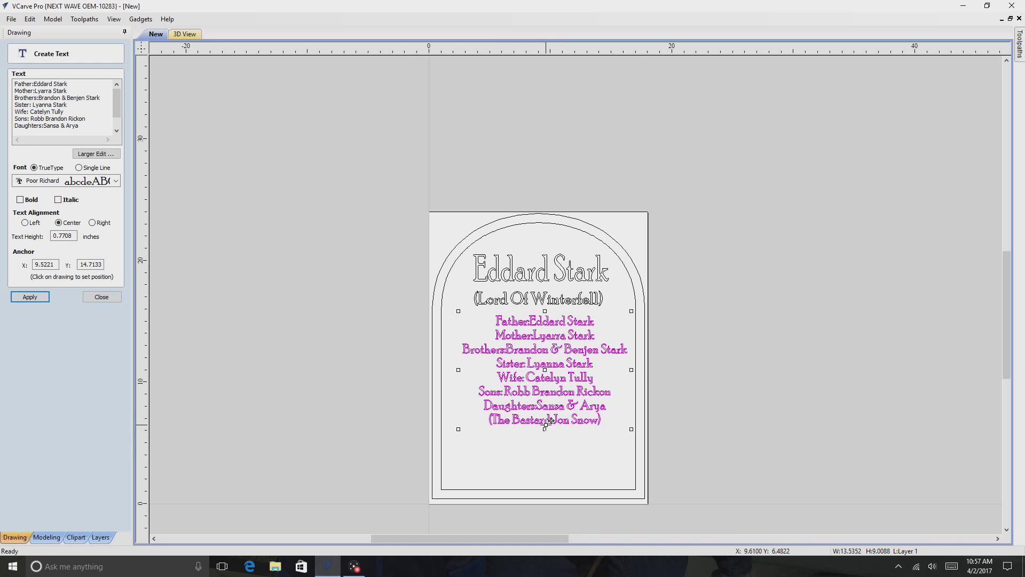
{"action": "left_click", "coordinate": [94, 298]}
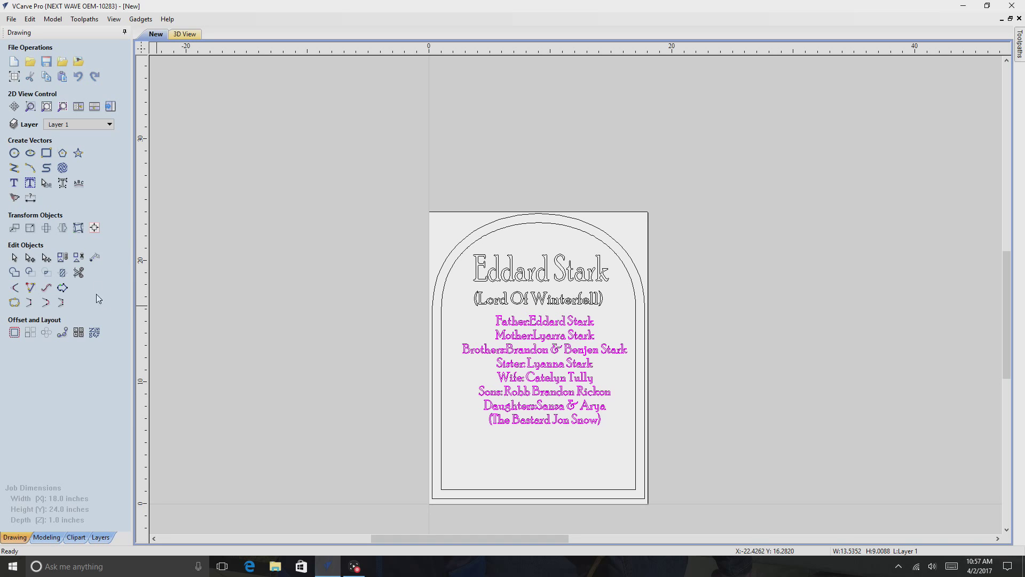
Leave the family-names text in place, deselect it, and begin a new text block
{"action": "left_click", "coordinate": [14, 183]}
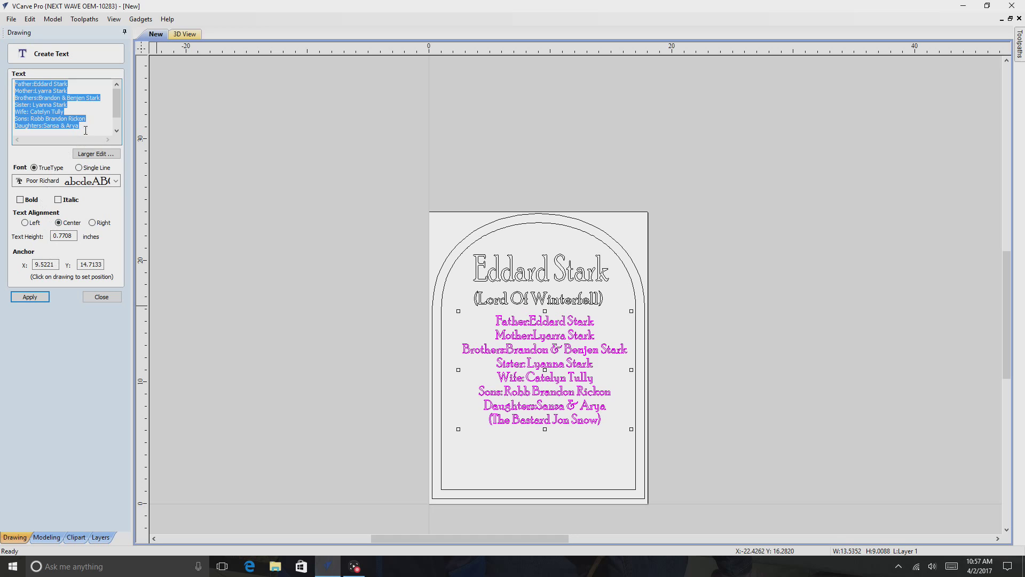
{"action": "left_click", "coordinate": [101, 297]}
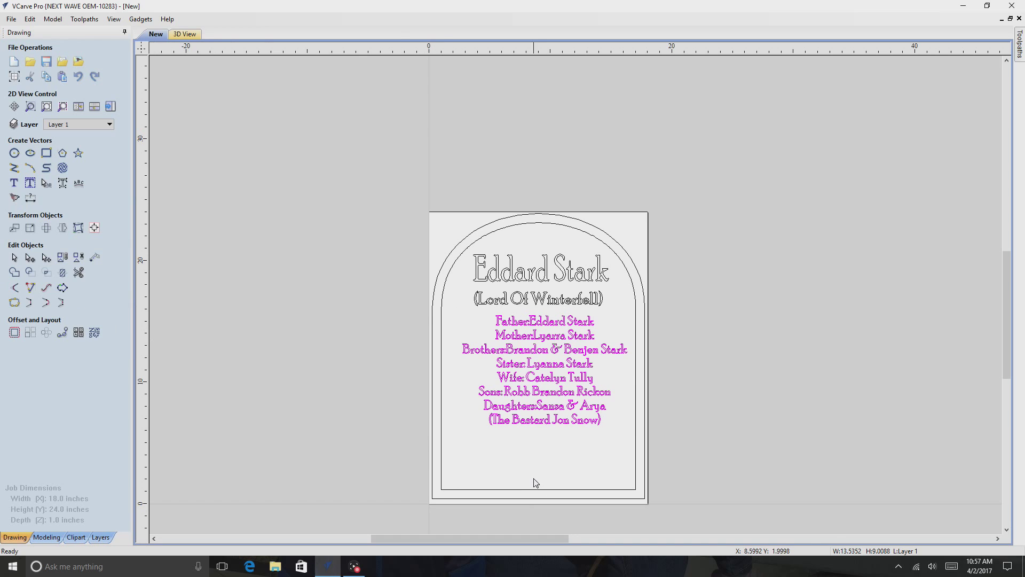
{"action": "left_click", "coordinate": [534, 482]}
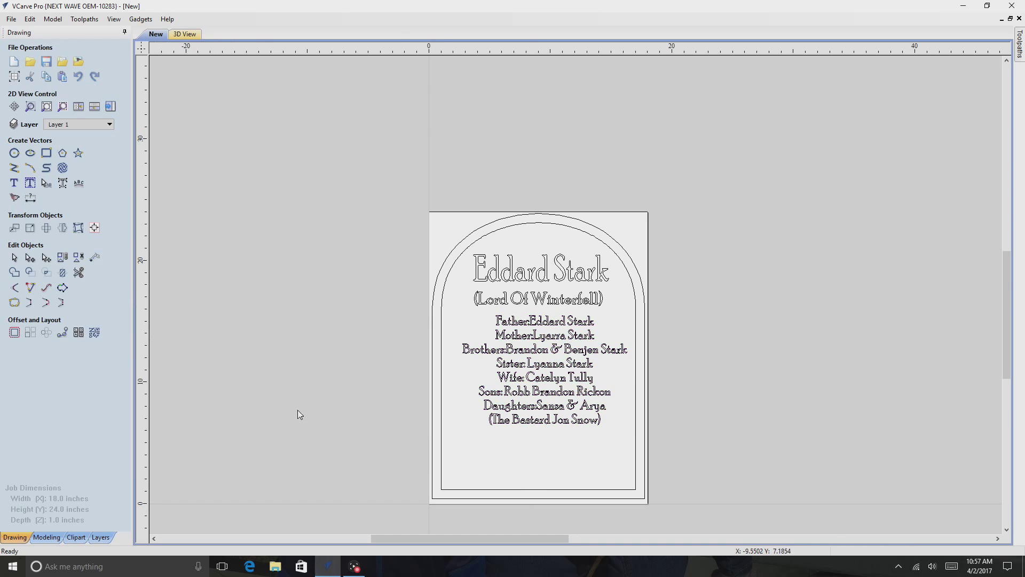
{"action": "left_click", "coordinate": [13, 182]}
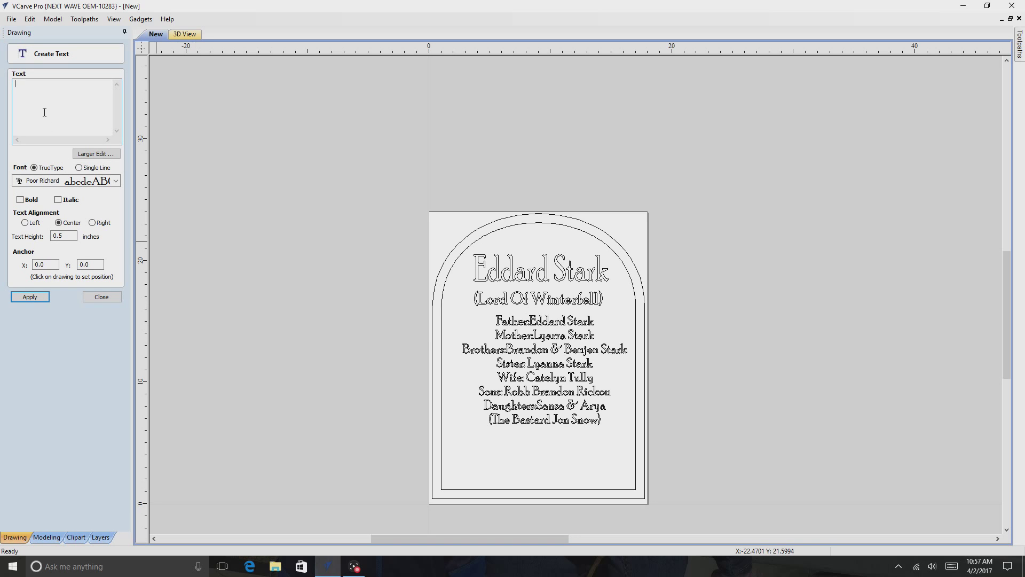
Create 'Born 263AC at Winterfell' and 'Died 299AC at Kingslanding' text at 0.1 height
{"action": "type", "text": "Born 2"}
{"action": "key", "text": "BackSpace"}
{"action": "key", "text": "BackSpace"}
{"action": "key", "text": "BackSpace"}
{"action": "type", "text": "at Kingslanding"}
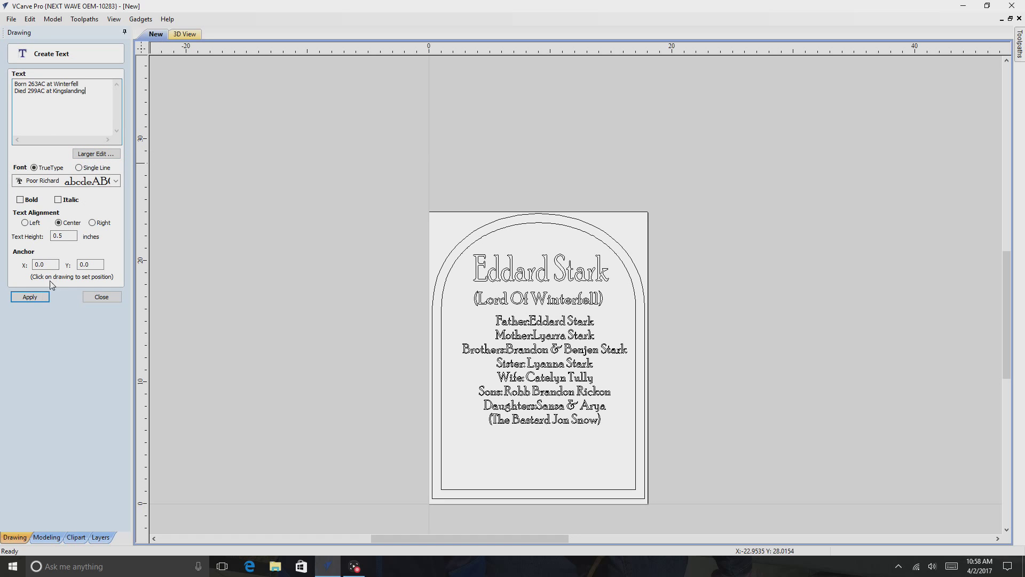
{"action": "left_click", "coordinate": [67, 236]}
{"action": "key", "text": "BackSpace"}
{"action": "type", "text": "1"}
{"action": "left_click", "coordinate": [20, 299]}
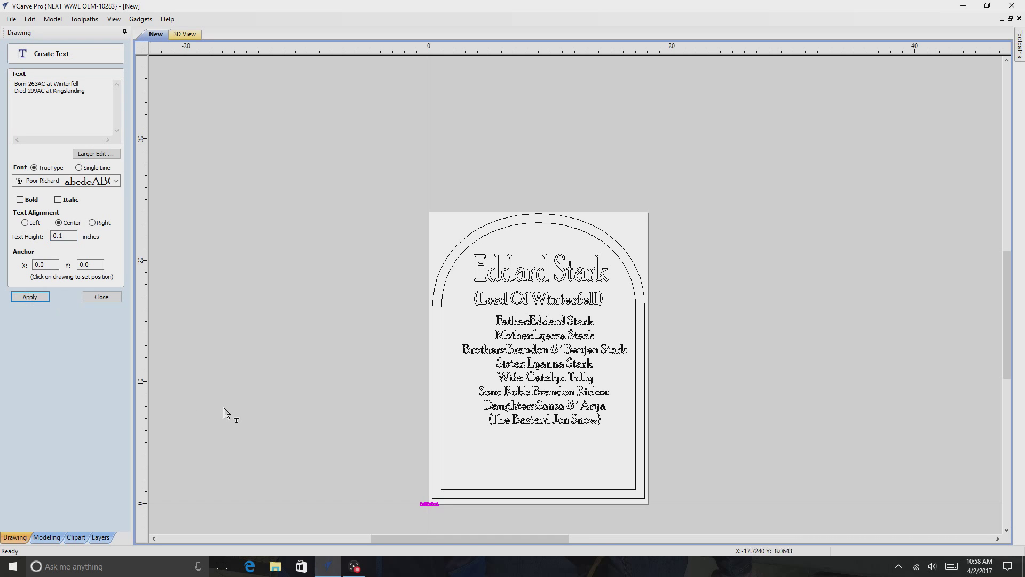
Move and resize the Born/Died lines at the bottom of the tombstone, then close the form
{"action": "scroll", "coordinate": [369, 469], "scroll_direction": "down", "scroll_amount": 1}
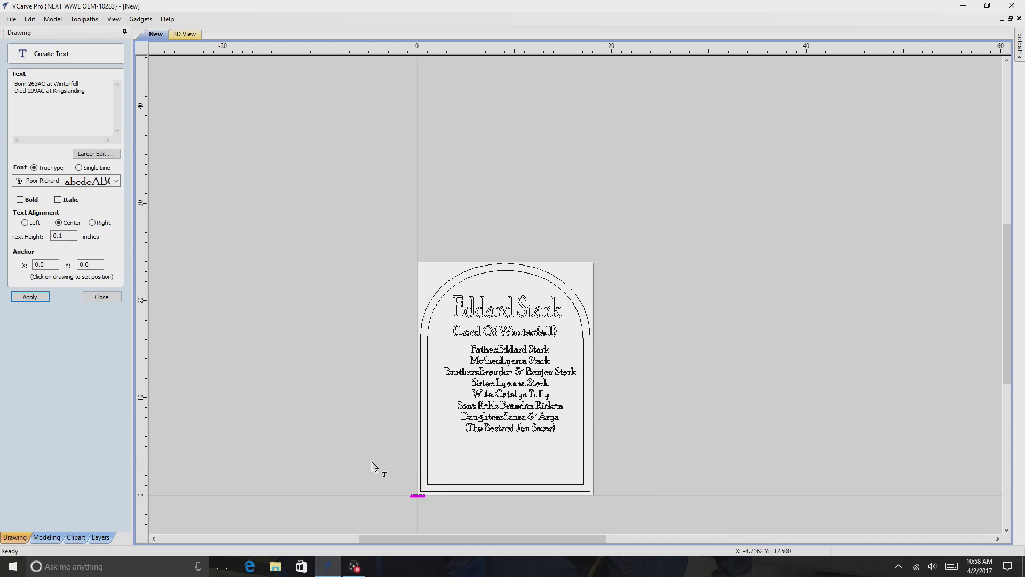
{"action": "left_click", "coordinate": [418, 496]}
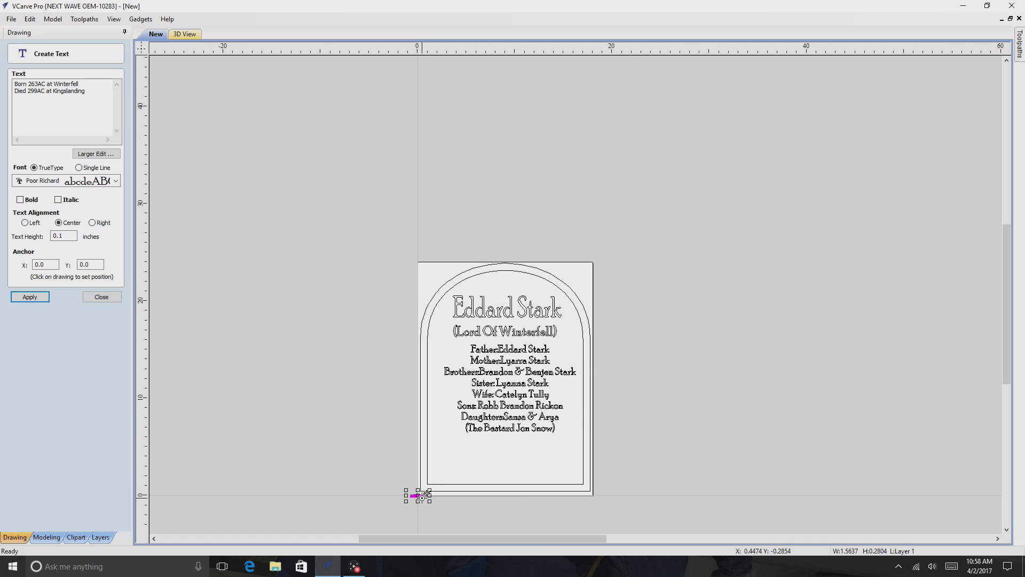
{"action": "left_click", "coordinate": [503, 446]}
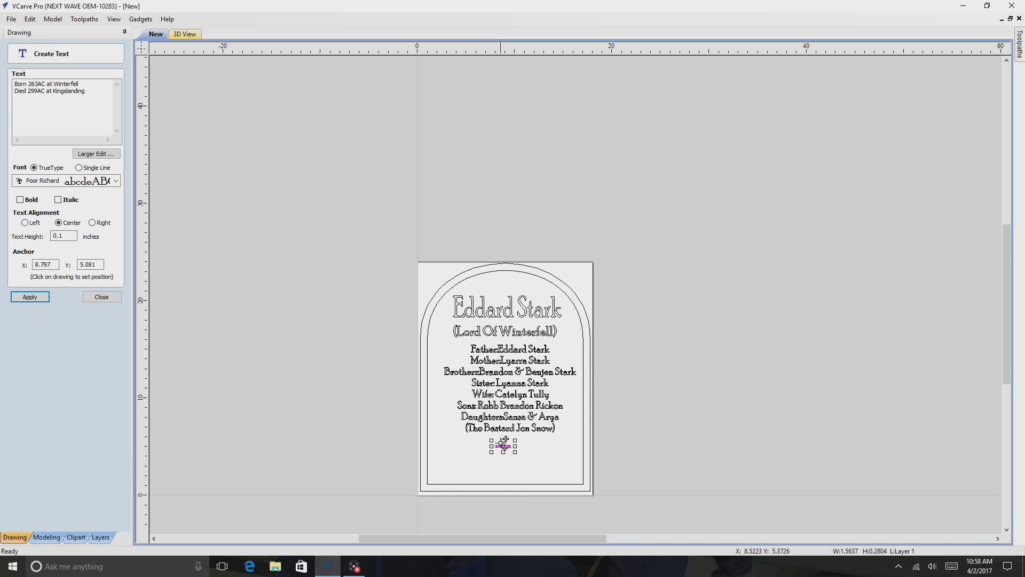
{"action": "left_click_drag", "start_coordinate": [490, 446], "coordinate": [507, 465]}
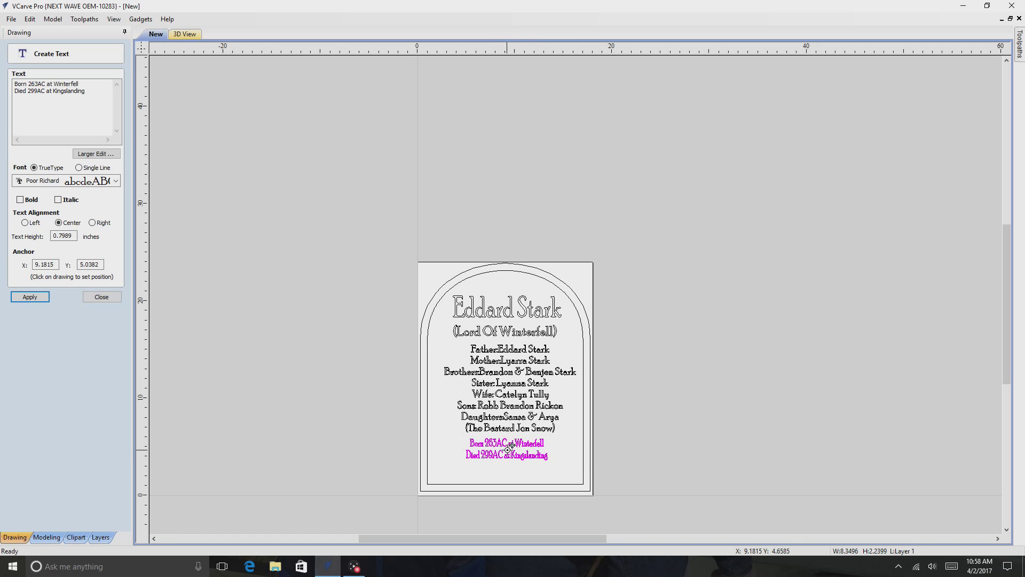
{"action": "mouse_move", "coordinate": [511, 447]}
{"action": "left_mouse_down"}
{"action": "mouse_move", "coordinate": [451, 458]}
{"action": "mouse_move", "coordinate": [512, 445]}
{"action": "mouse_move", "coordinate": [508, 432]}
{"action": "left_mouse_up"}
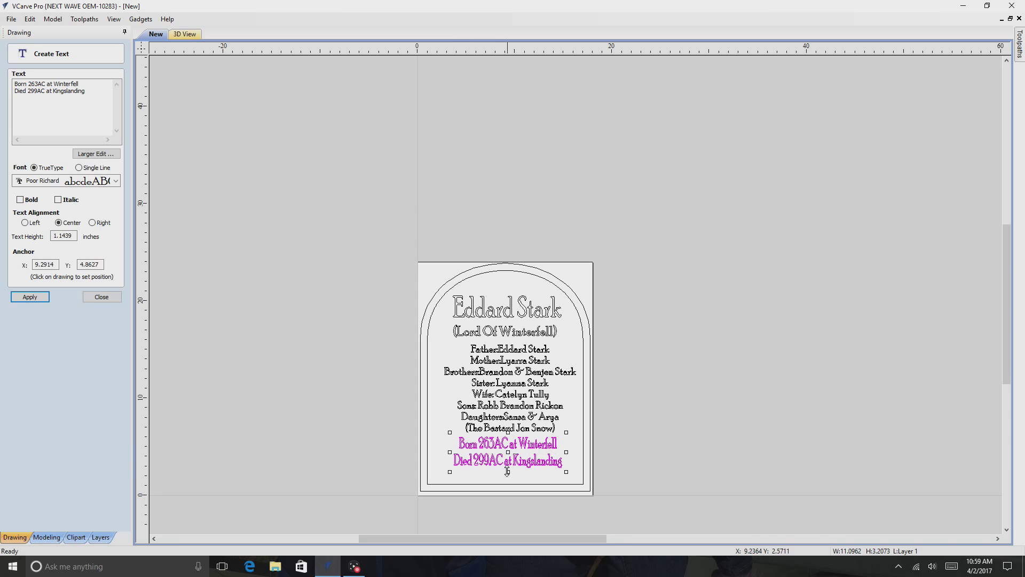
{"action": "left_click_drag", "start_coordinate": [508, 471], "coordinate": [508, 480]}
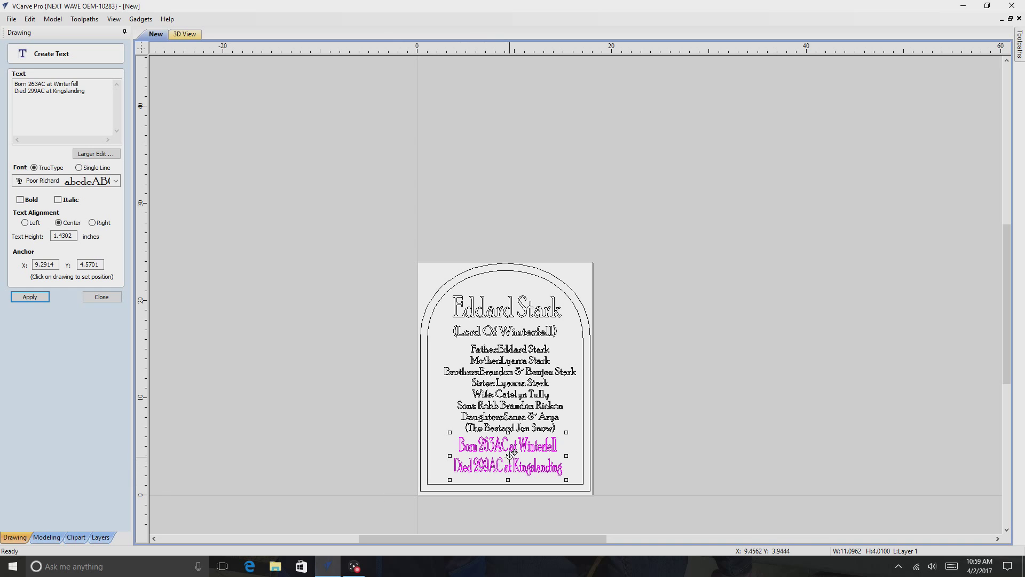
{"action": "left_click_drag", "start_coordinate": [510, 455], "coordinate": [510, 458]}
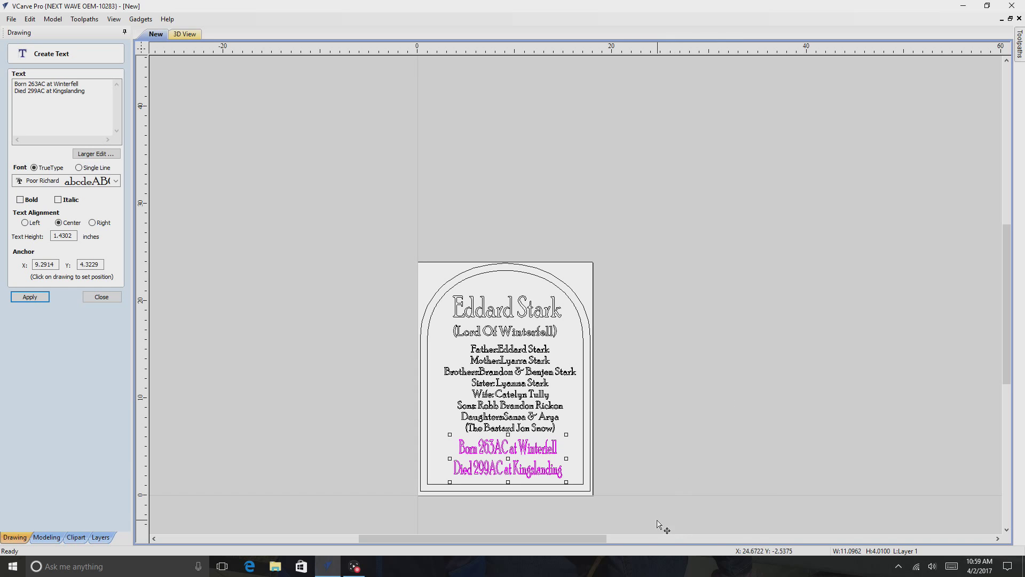
{"action": "left_click", "coordinate": [710, 420]}
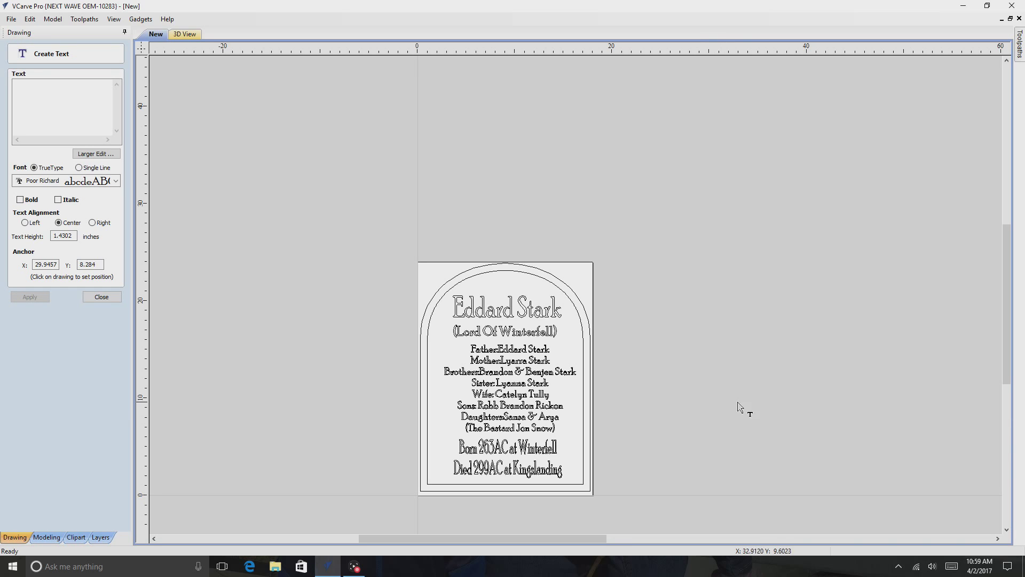
{"action": "left_click", "coordinate": [111, 298]}
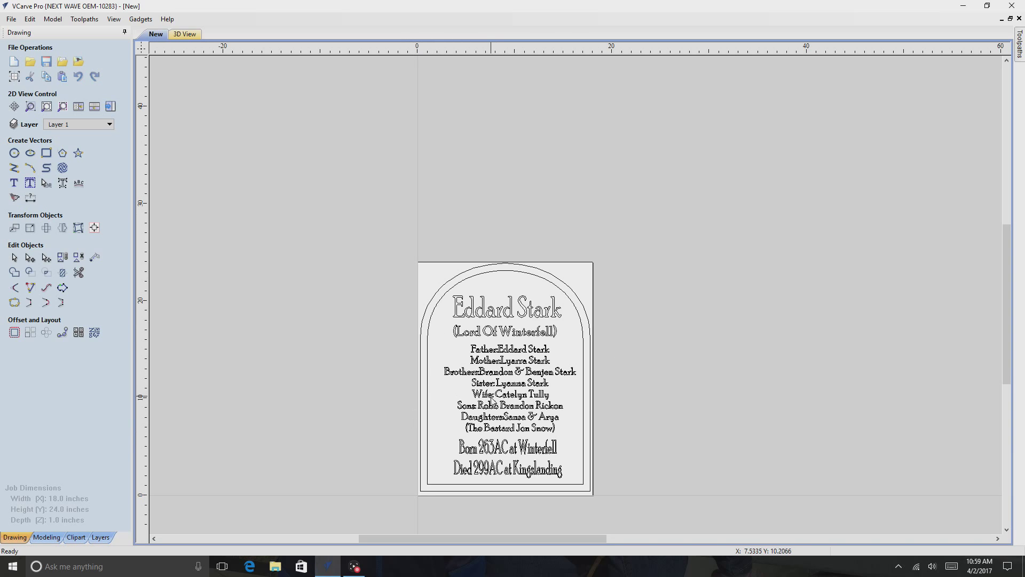
Select the Born/Died, family-names, subtitle and title text plus the inner arch border
{"action": "left_click", "coordinate": [516, 464]}
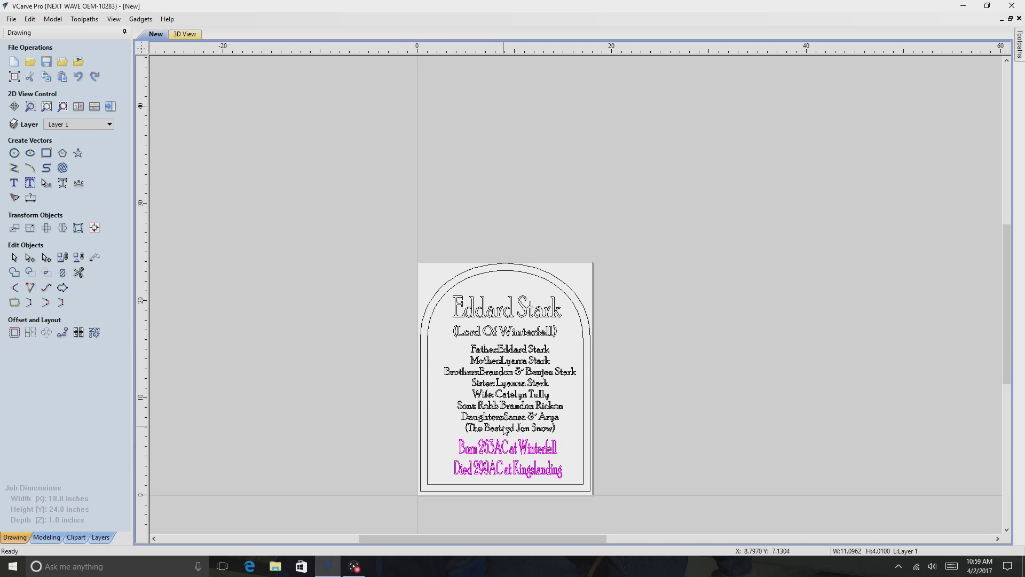
{"action": "left_click", "coordinate": [503, 399], "text": "shift"}
{"action": "left_click", "coordinate": [511, 332], "text": "shift"}
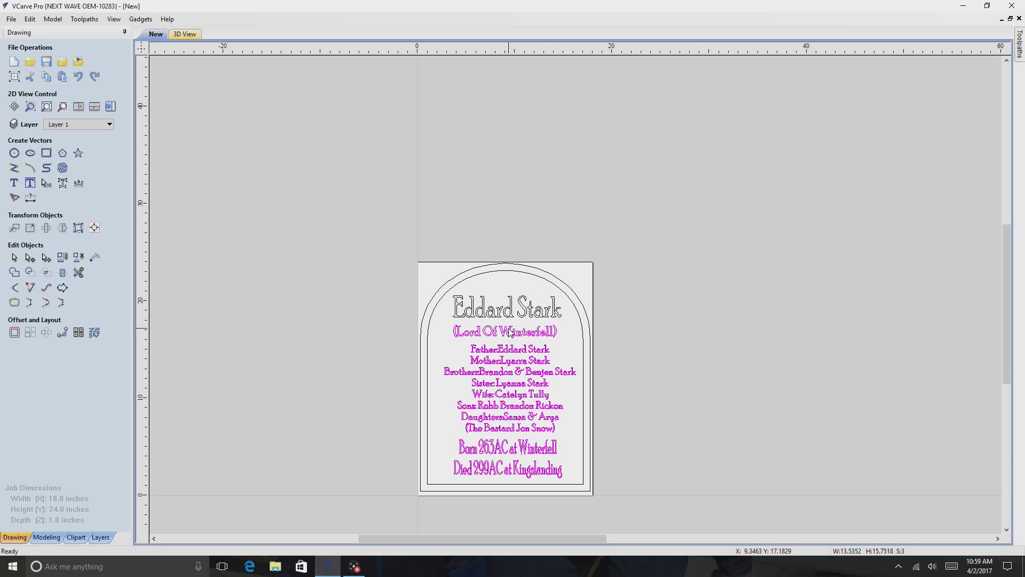
{"action": "left_click", "coordinate": [510, 312], "text": "shift"}
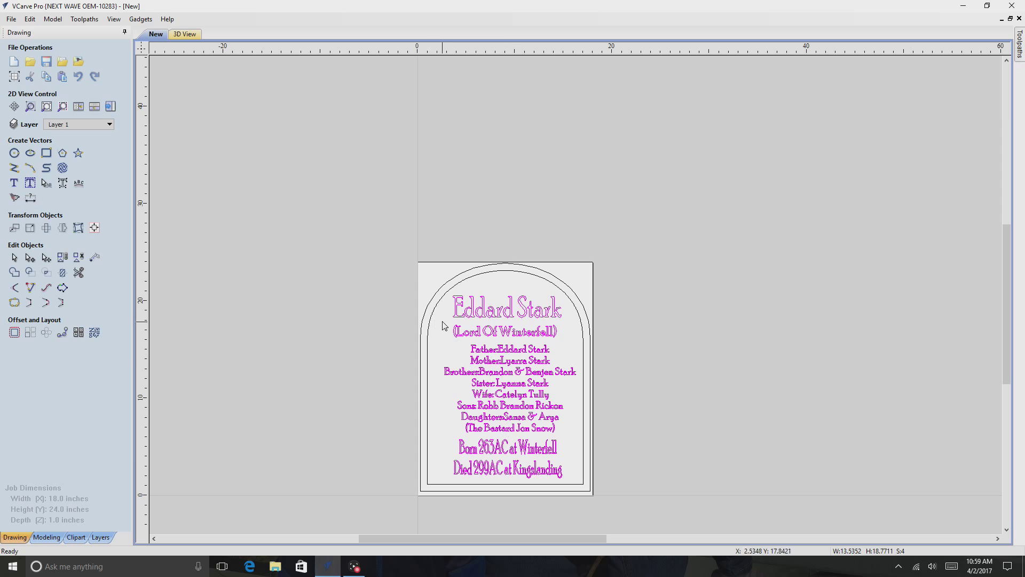
{"action": "left_click", "coordinate": [440, 306], "text": "shift"}
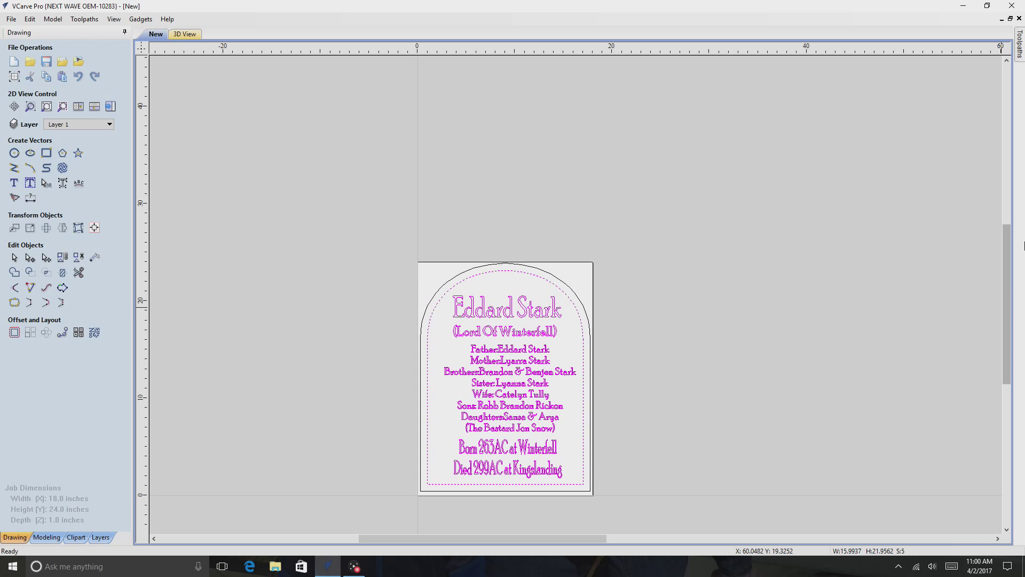
{"action": "left_click", "coordinate": [1020, 49]}
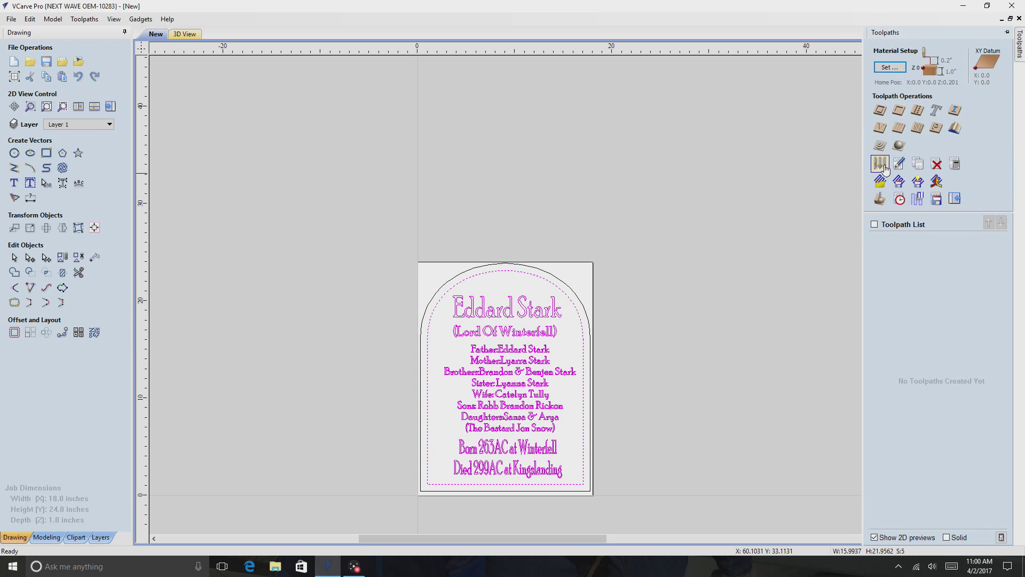
Calculate a V-carve toolpath with 0.01 inch start depth and flat area clearance
{"action": "left_click", "coordinate": [883, 129]}
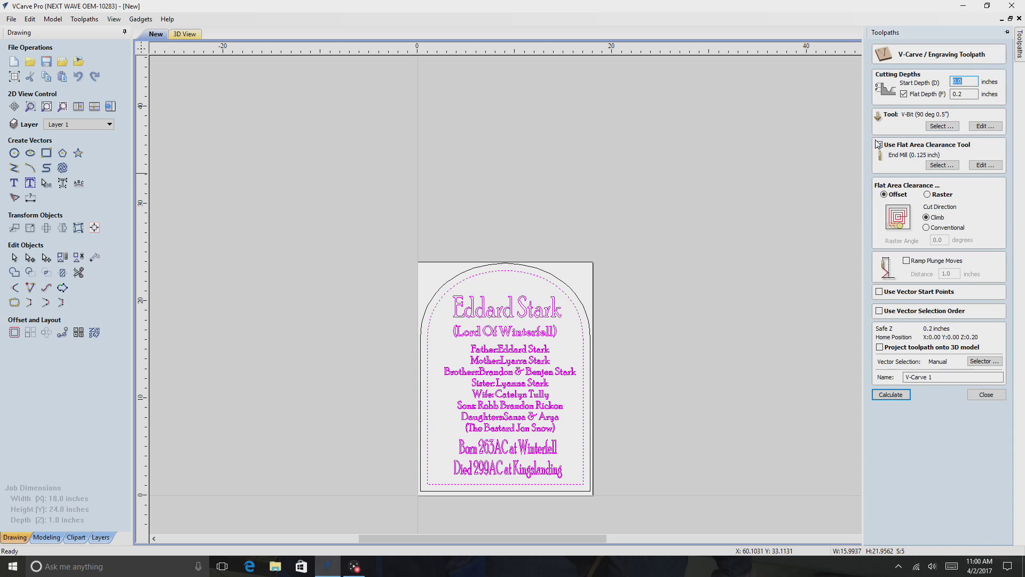
{"action": "left_click", "coordinate": [968, 81]}
{"action": "type", "text": "1"}
{"action": "left_click", "coordinate": [892, 396]}
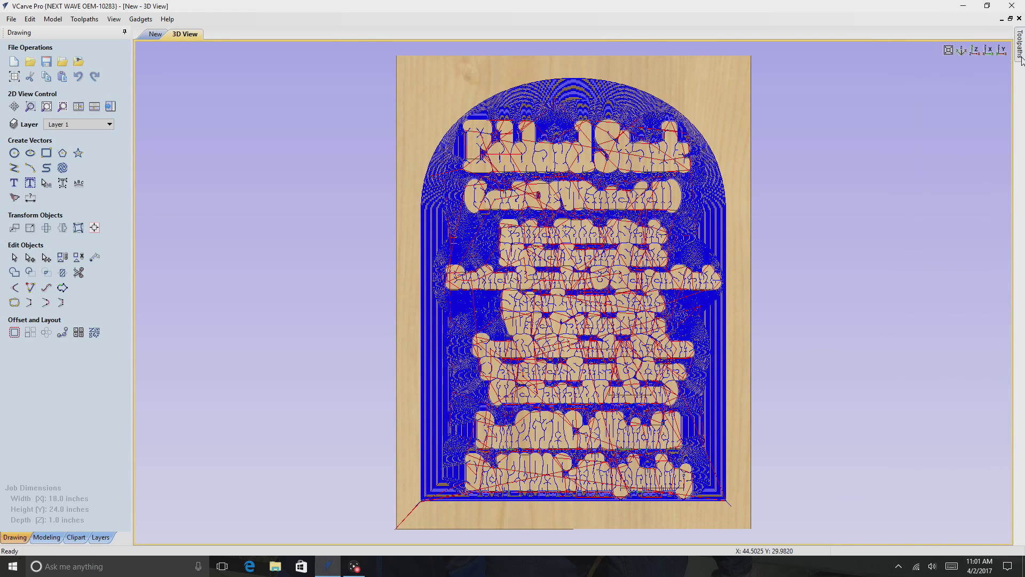
Preview the carving in 3D pine with dark grey carved areas, zoom in, and close preview
{"action": "mouse_move", "coordinate": [1021, 60]}
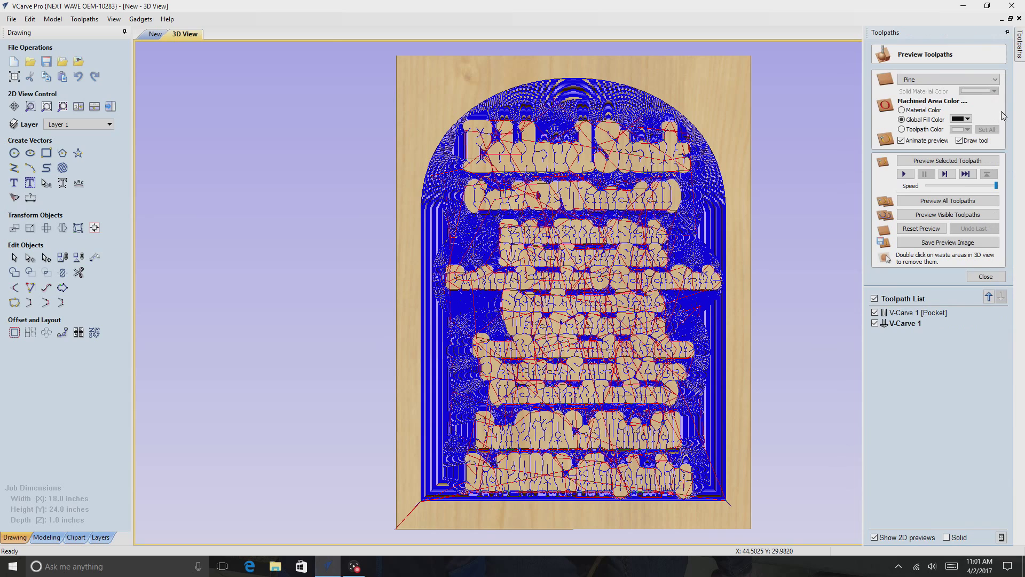
{"action": "left_click", "coordinate": [939, 221]}
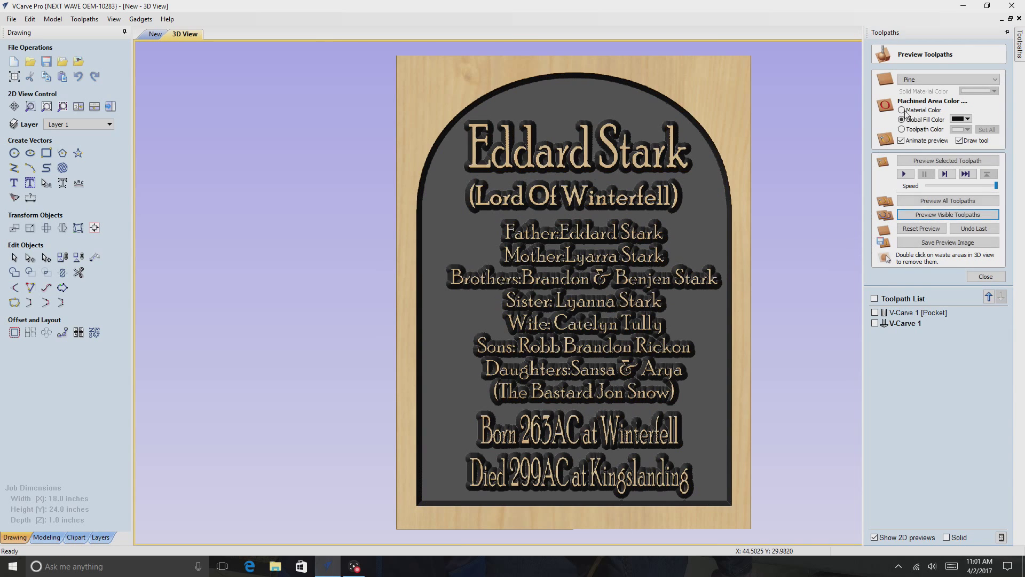
{"action": "left_click", "coordinate": [903, 110]}
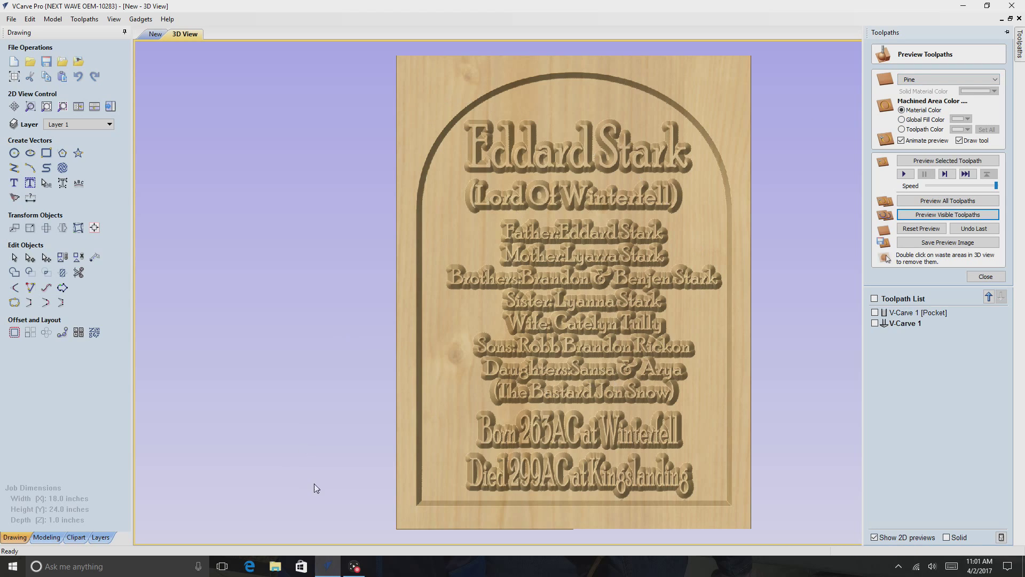
{"action": "left_click", "coordinate": [903, 120]}
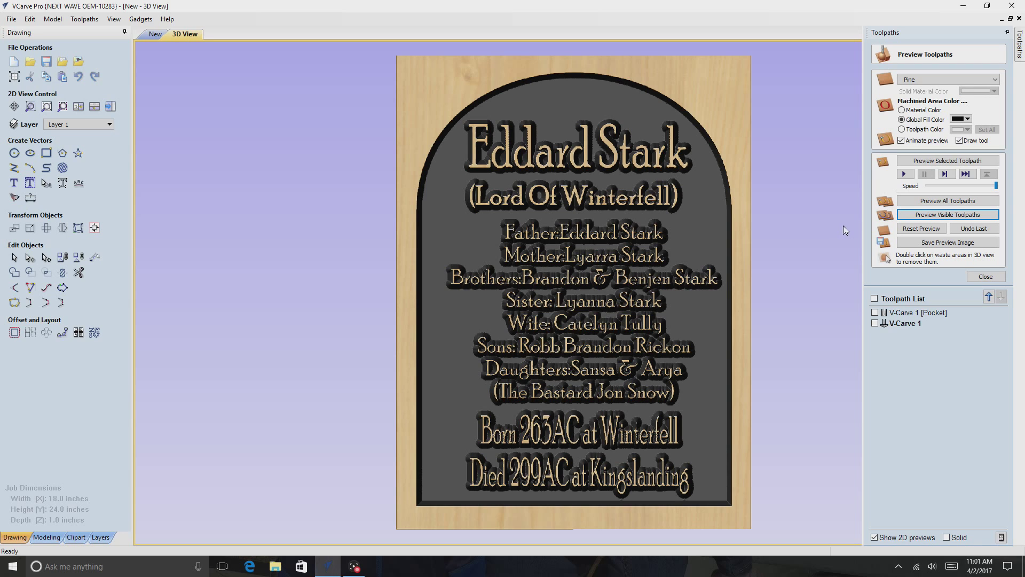
{"action": "scroll", "coordinate": [619, 348], "scroll_direction": "up", "scroll_amount": 3}
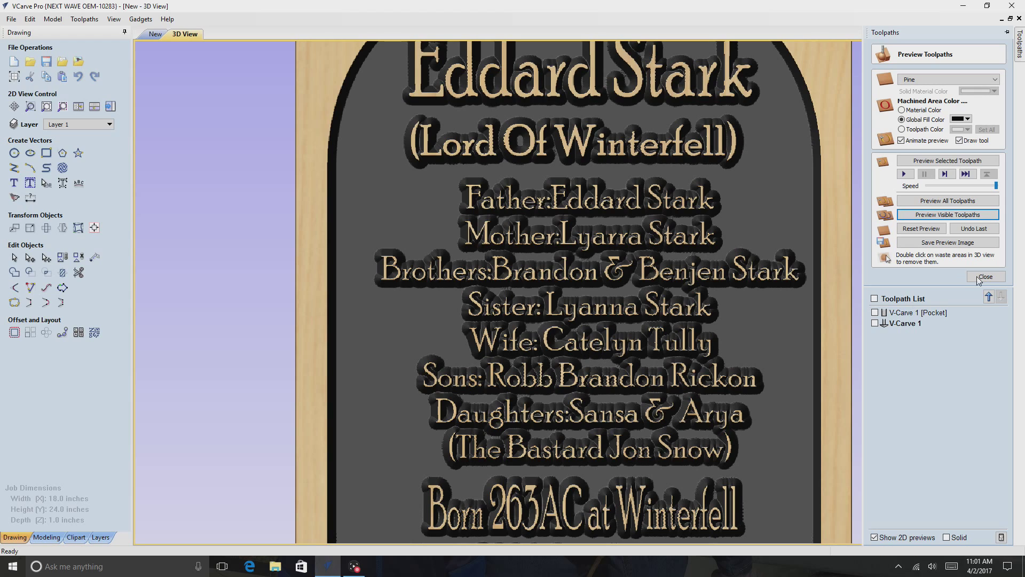
{"action": "left_click", "coordinate": [1000, 277]}
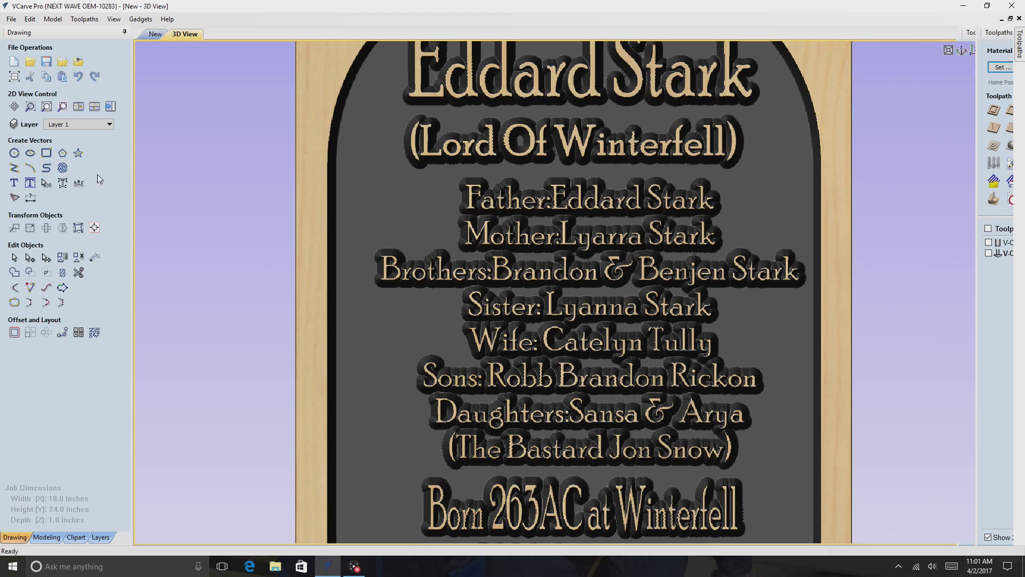
Back in the 2D view, move the Born/Died lines slightly lower
{"action": "left_click", "coordinate": [156, 34]}
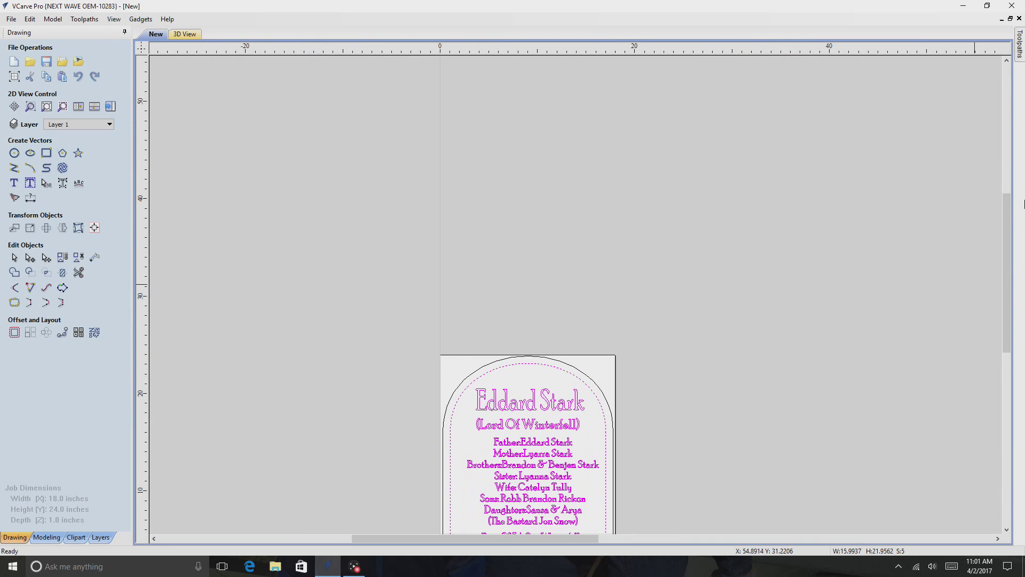
{"action": "left_click_drag", "start_coordinate": [1007, 270], "coordinate": [1007, 307]}
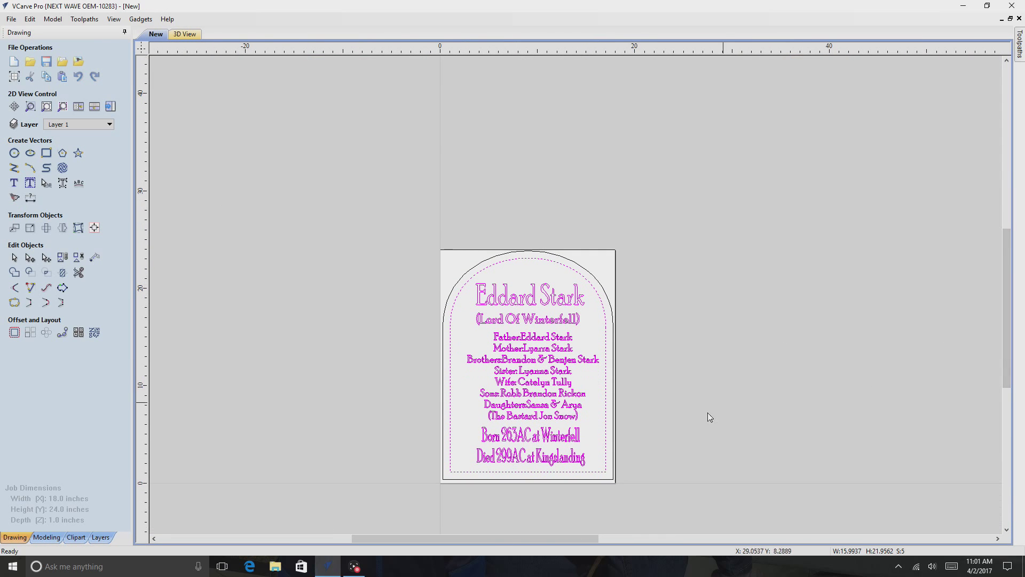
{"action": "left_click", "coordinate": [534, 451]}
{"action": "left_click", "coordinate": [627, 464]}
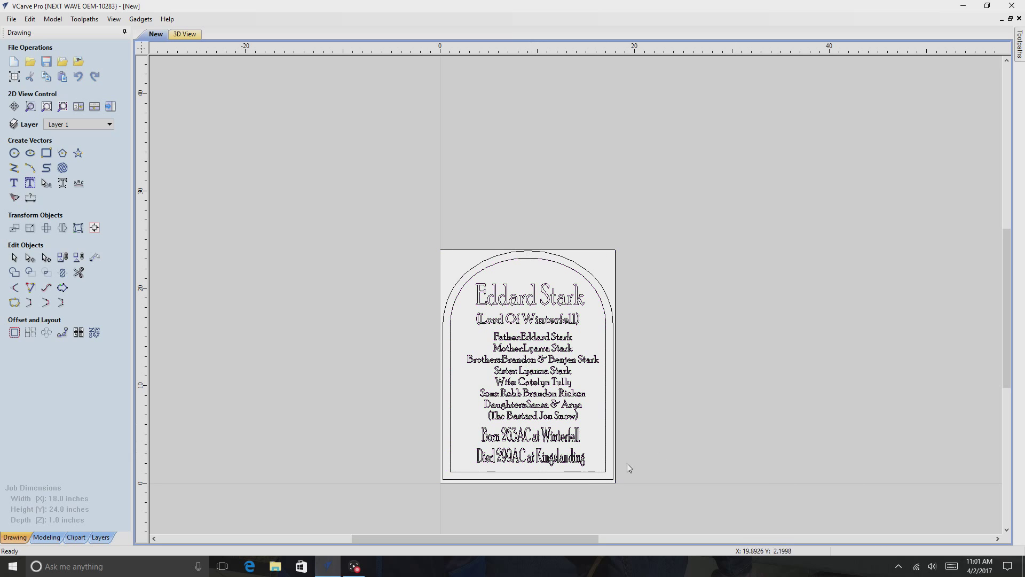
{"action": "left_click", "coordinate": [530, 447]}
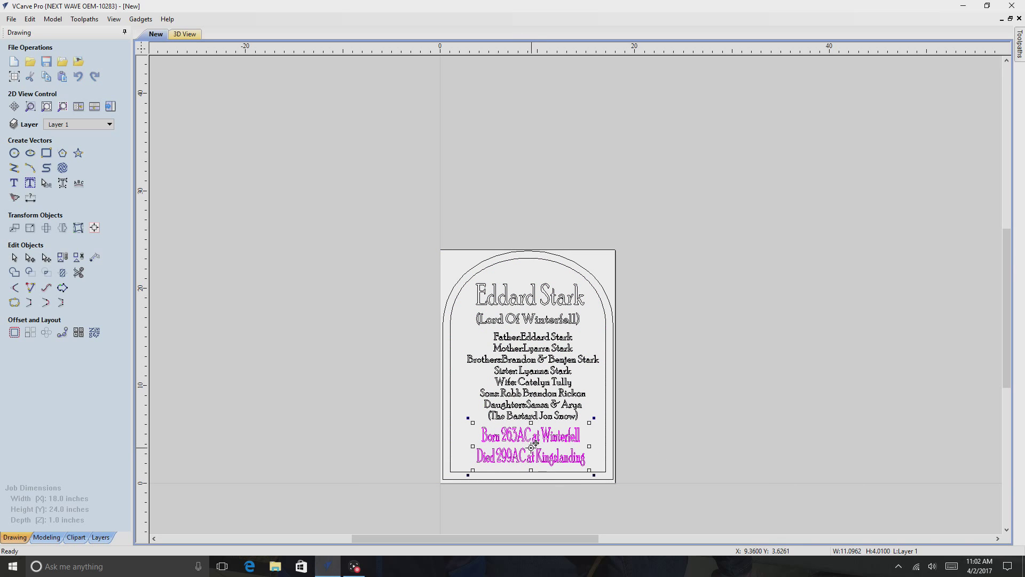
{"action": "left_click_drag", "start_coordinate": [532, 444], "coordinate": [534, 455]}
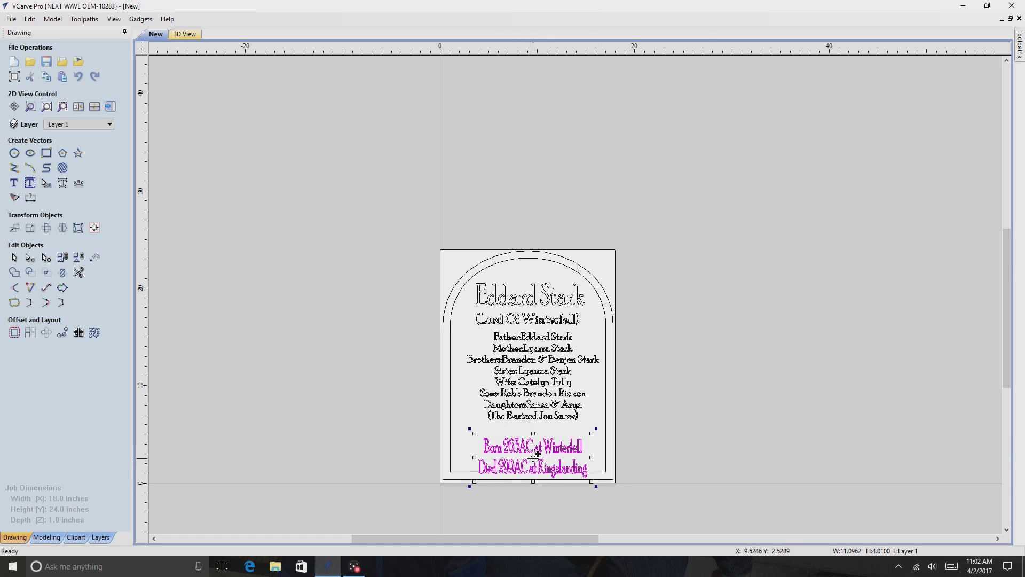
{"action": "left_click_drag", "start_coordinate": [533, 458], "coordinate": [534, 449]}
{"action": "left_click", "coordinate": [531, 375]}
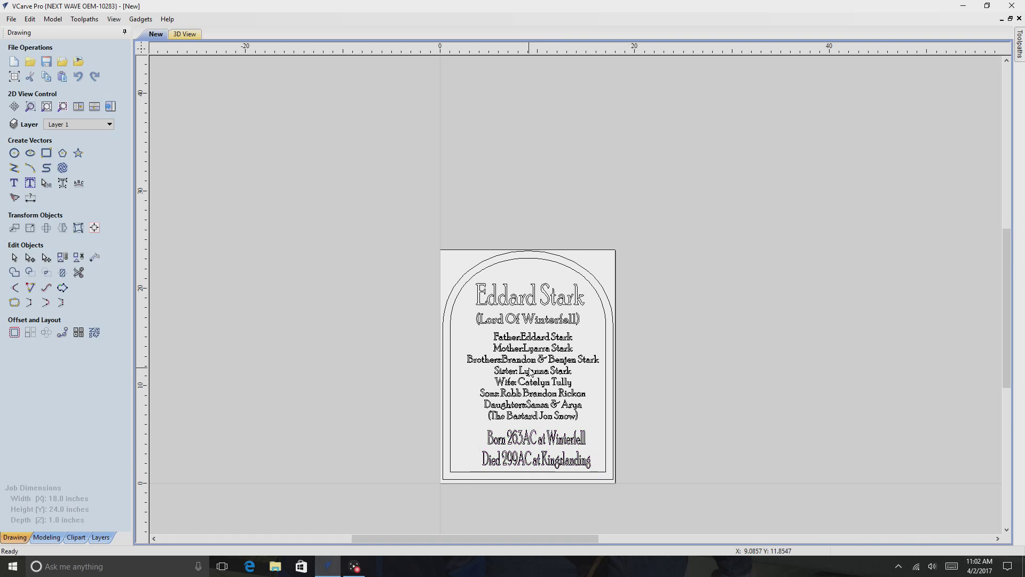
Nudge the family-names block slightly lower on the tombstone and deselect it
{"action": "left_click", "coordinate": [531, 379]}
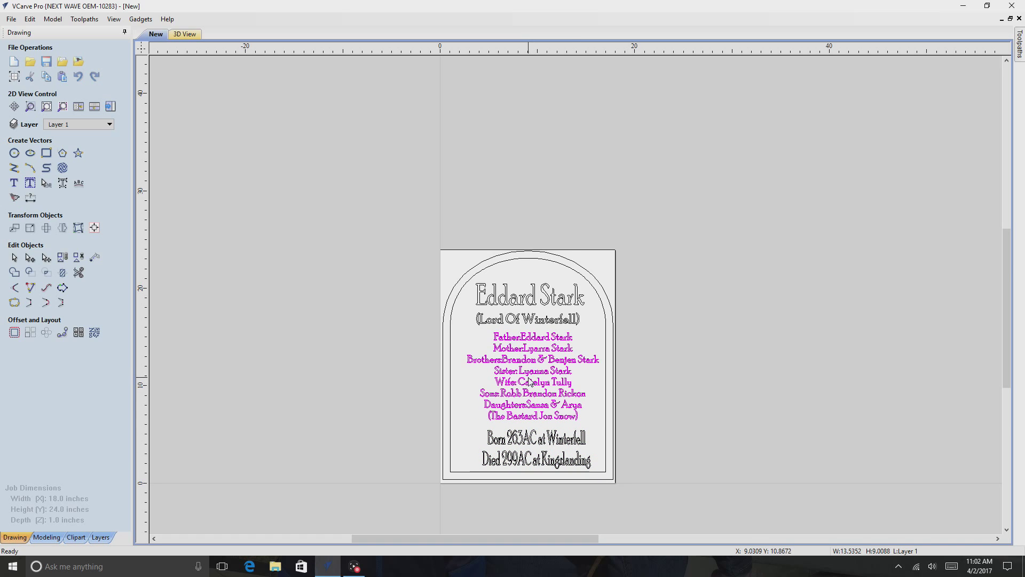
{"action": "left_click", "coordinate": [535, 422]}
{"action": "left_click_drag", "start_coordinate": [534, 421], "coordinate": [535, 425]}
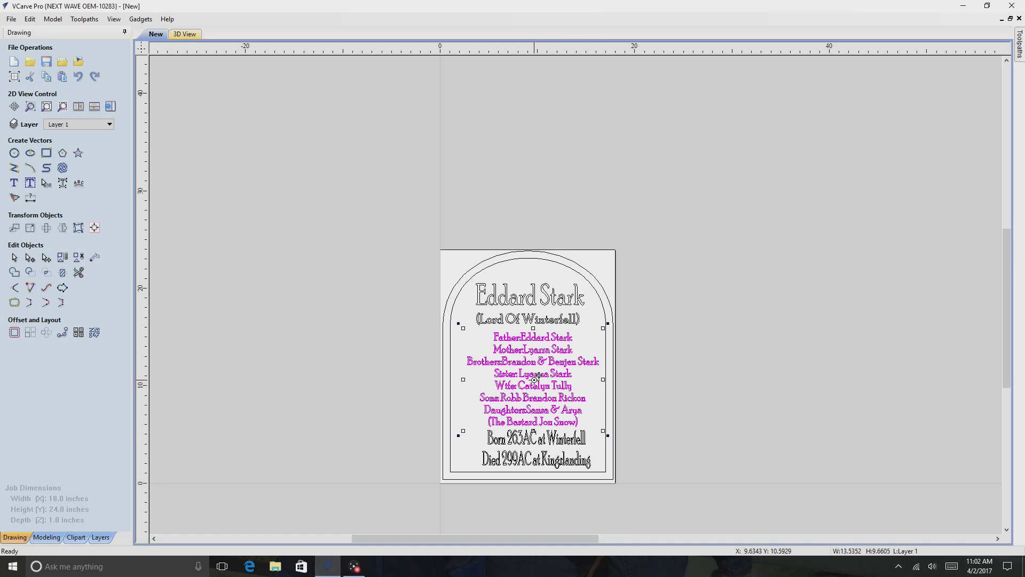
{"action": "left_click_drag", "start_coordinate": [534, 380], "coordinate": [533, 380]}
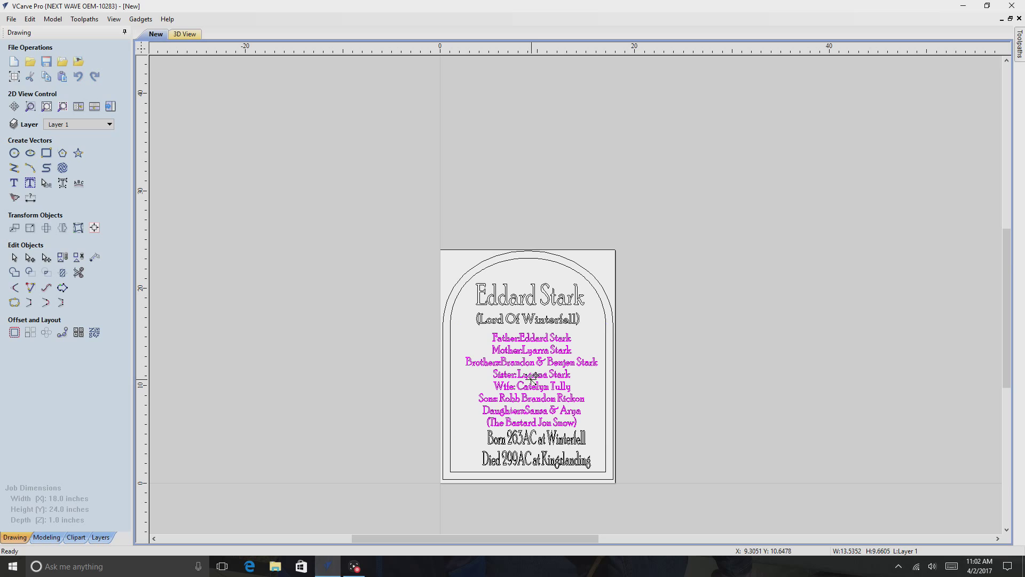
{"action": "left_click_drag", "start_coordinate": [534, 377], "coordinate": [532, 374]}
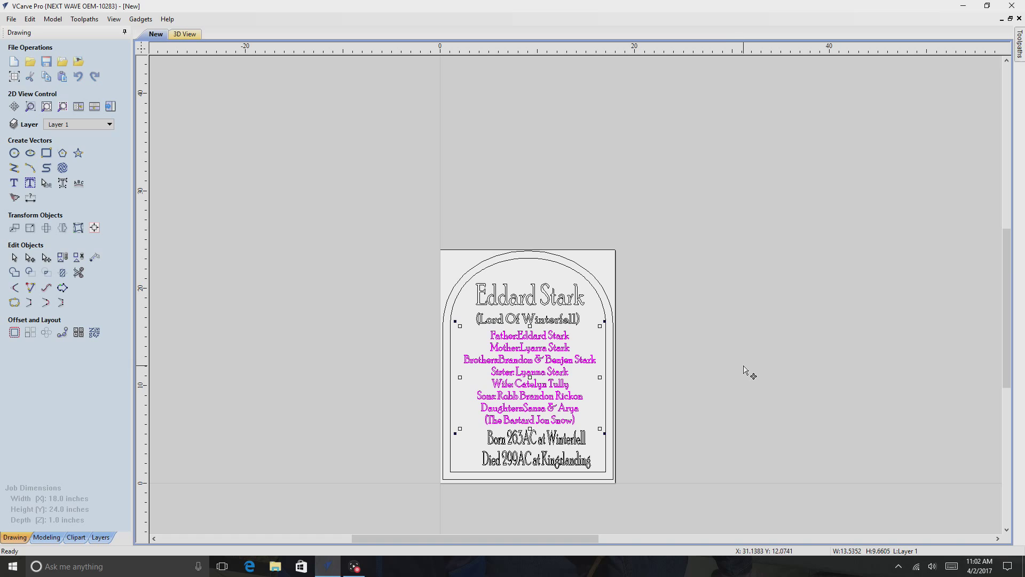
{"action": "left_click", "coordinate": [776, 308]}
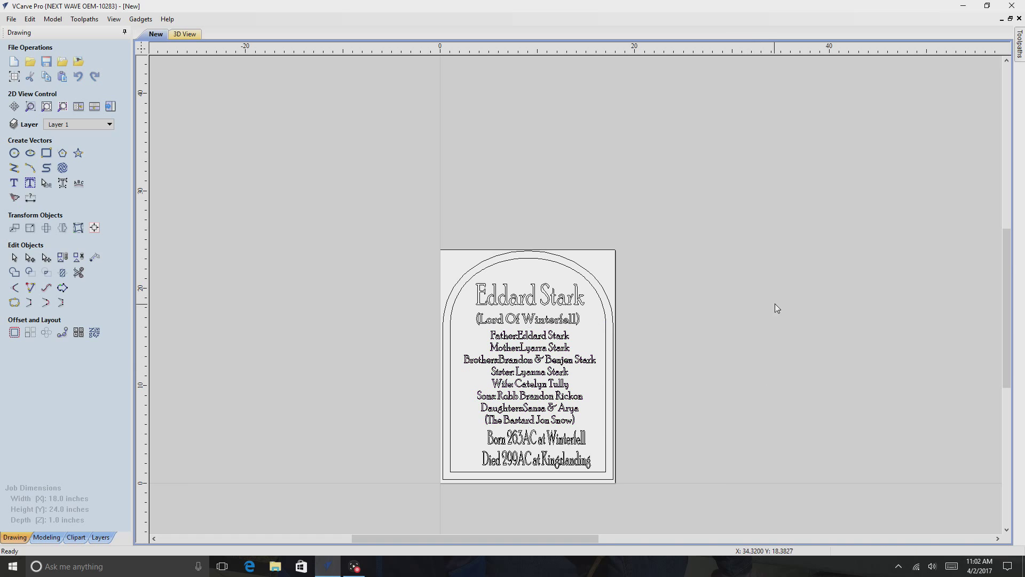
Delete all existing toolpaths from the Toolpath List
{"action": "left_click", "coordinate": [1020, 47]}
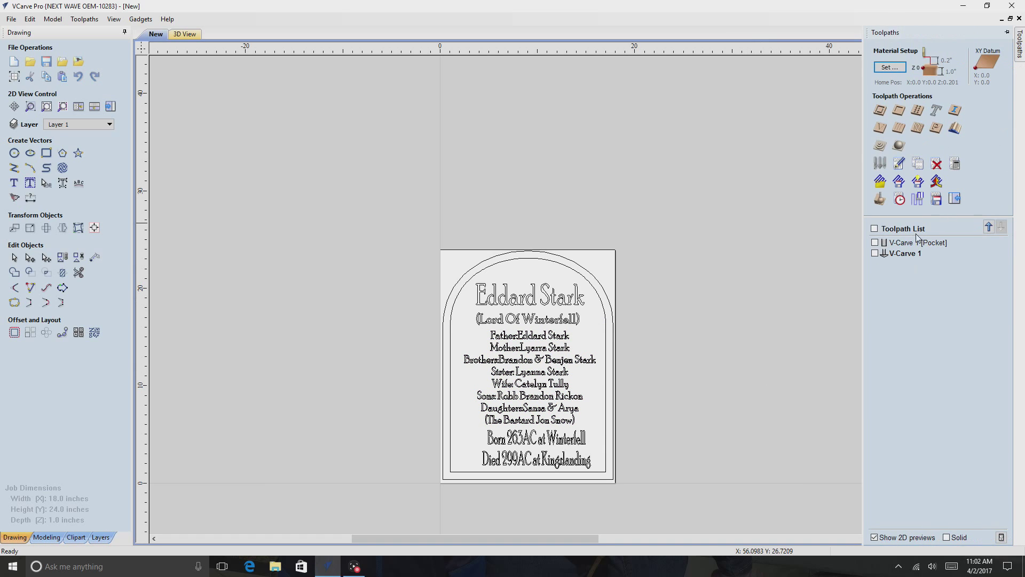
{"action": "right_click", "coordinate": [912, 242]}
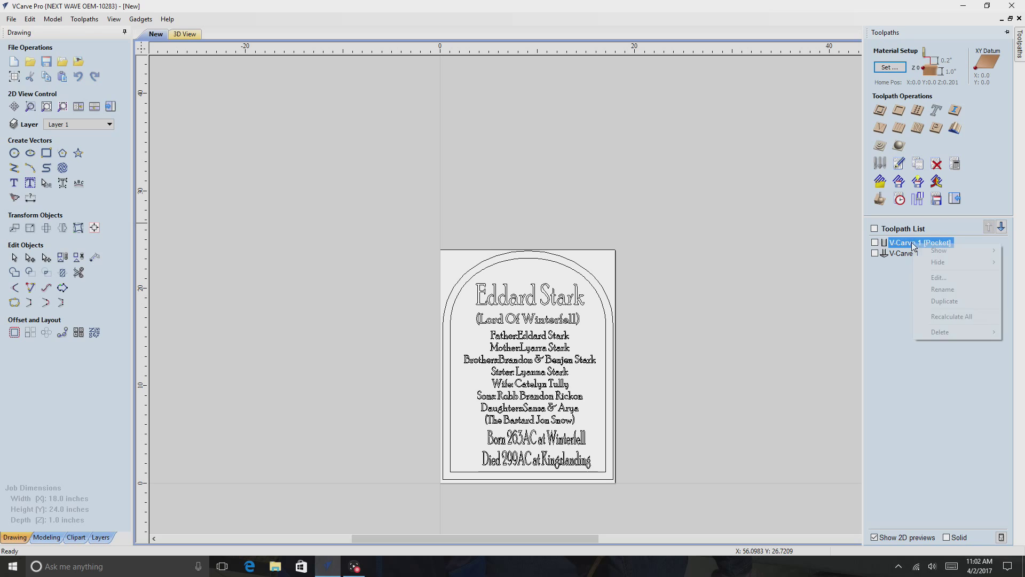
{"action": "mouse_move", "coordinate": [953, 331]}
{"action": "left_click", "coordinate": [869, 366]}
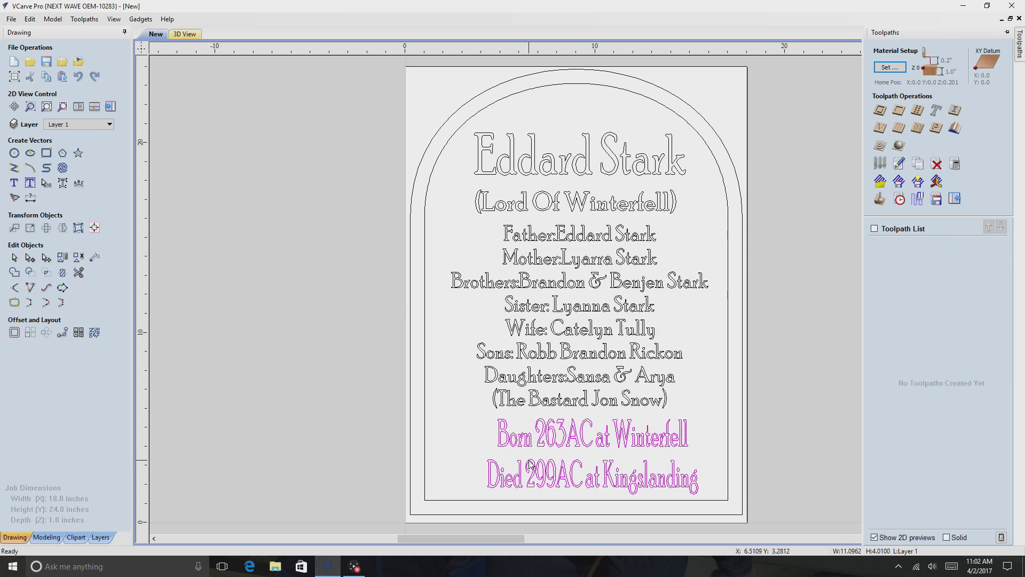
Select the family text, Lord Of Winterfell subtitle, Eddard Stark title and inner arched border
{"action": "left_click", "coordinate": [567, 402], "text": "shift"}
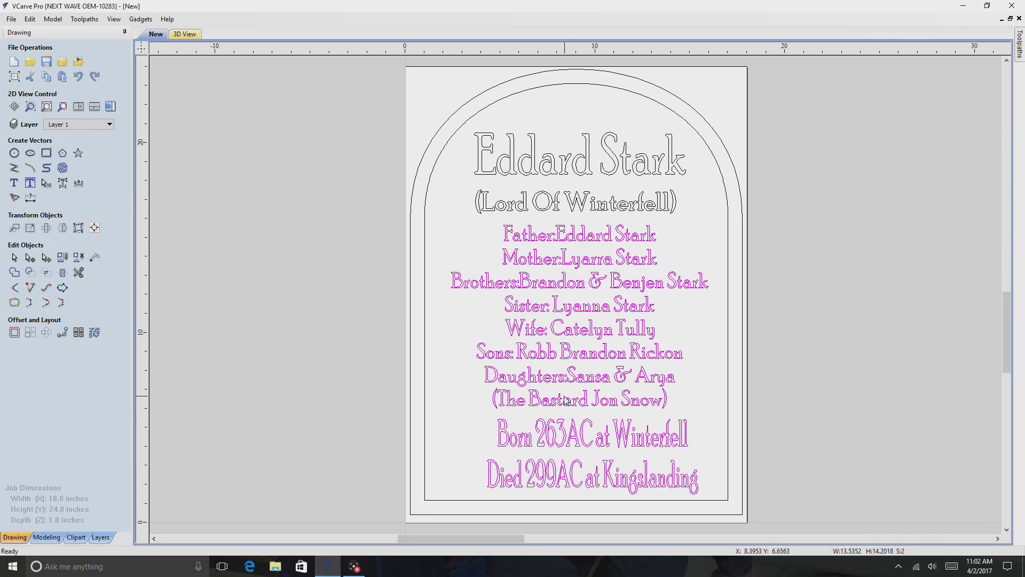
{"action": "left_click", "coordinate": [581, 203], "text": "shift"}
{"action": "left_click", "coordinate": [541, 164], "text": "shift"}
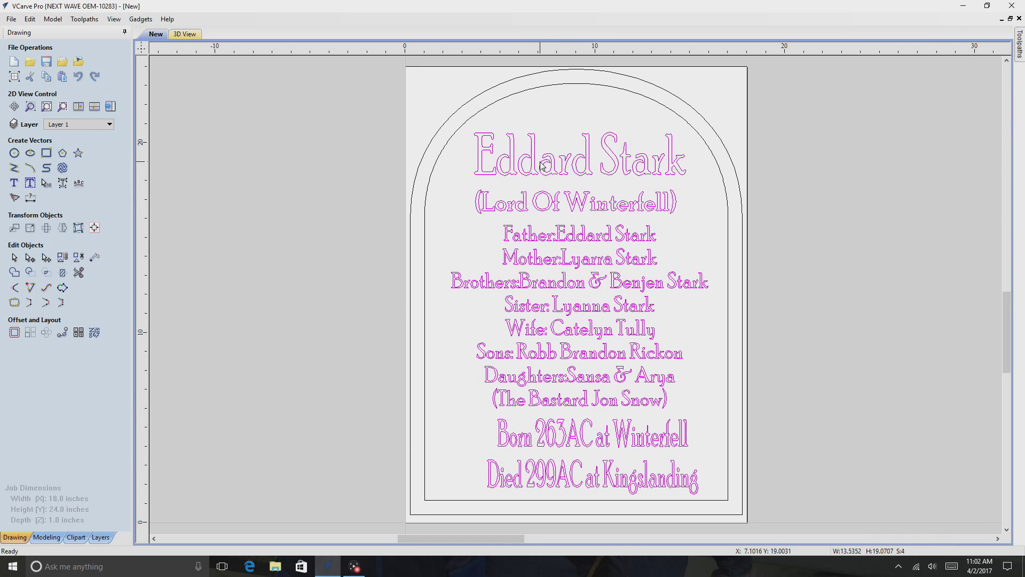
{"action": "left_click", "coordinate": [467, 117], "text": "shift"}
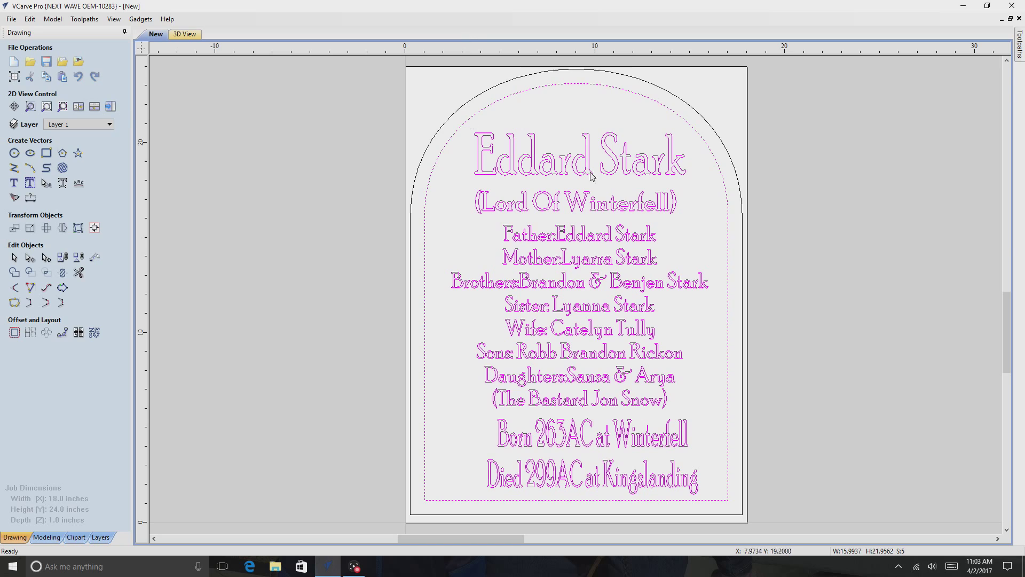
Calculate a new V-carve toolpath with 0.25 inch flat depth and 0.125 inch end-mill clearance
{"action": "left_click", "coordinate": [1021, 62]}
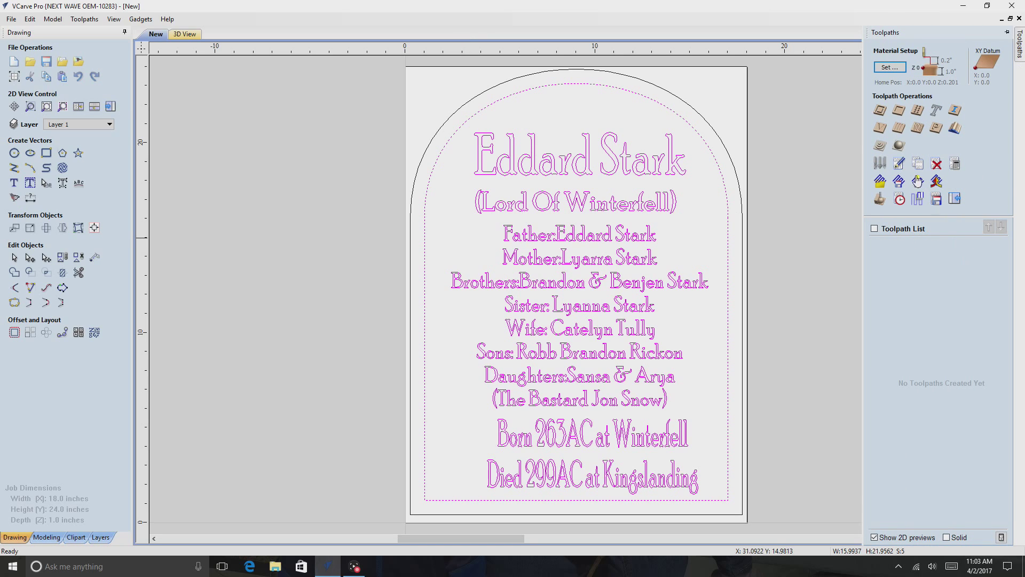
{"action": "left_click", "coordinate": [881, 128]}
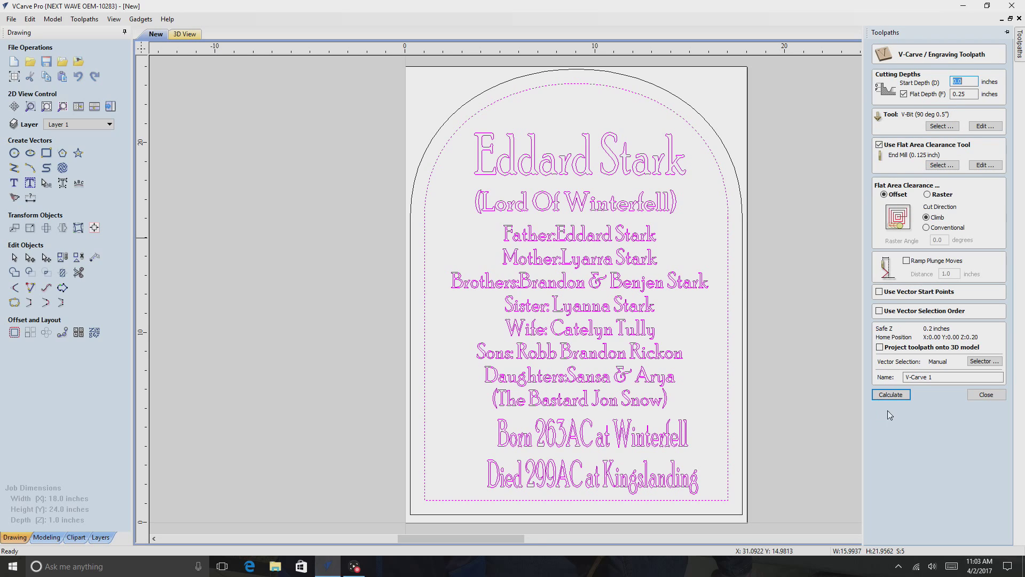
{"action": "left_click", "coordinate": [891, 395]}
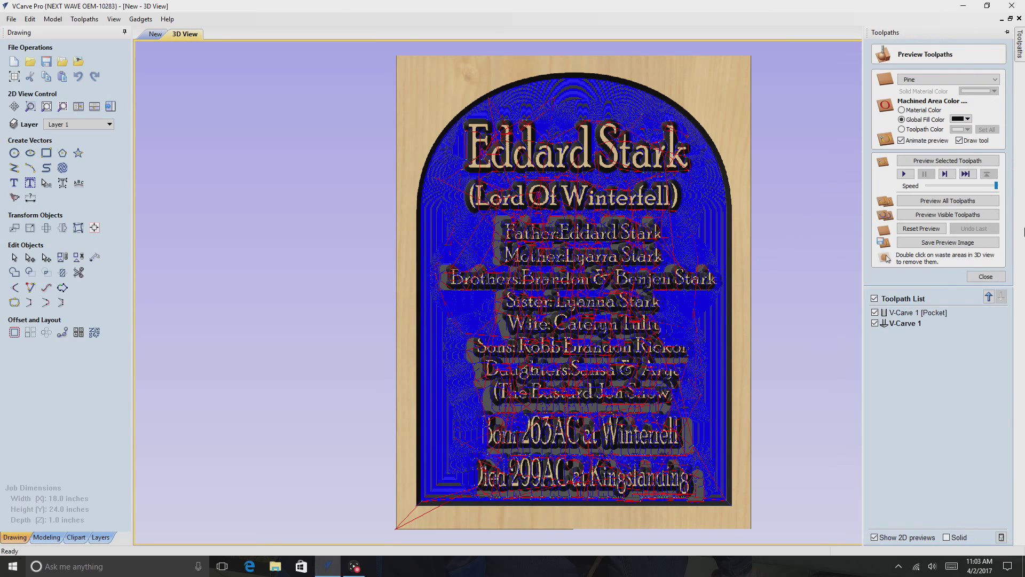
Simulate the visible toolpath in 3D, then reset the preview to plain pine
{"action": "left_click", "coordinate": [951, 215]}
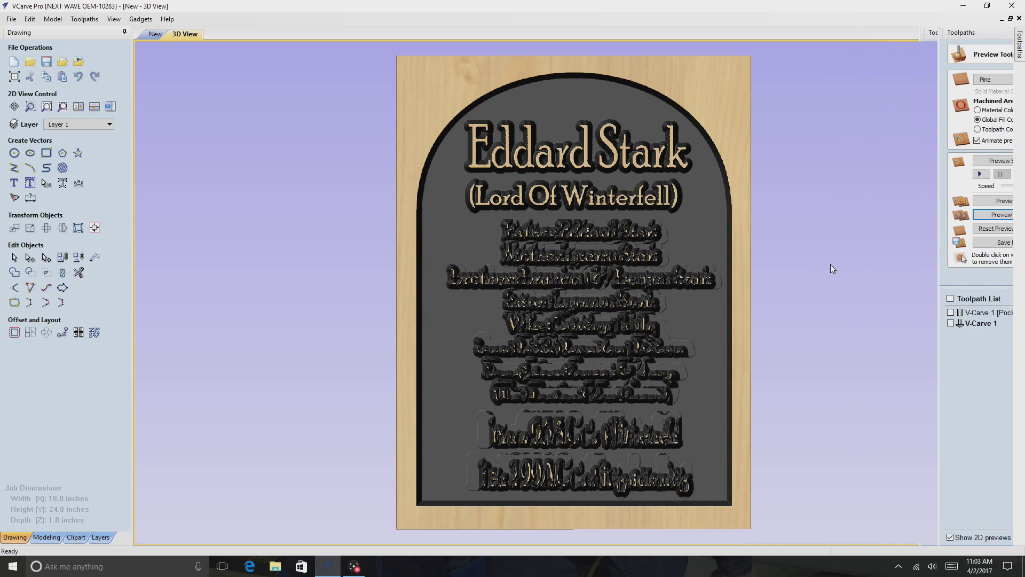
{"action": "scroll", "coordinate": [539, 351], "scroll_direction": "up", "scroll_amount": 2}
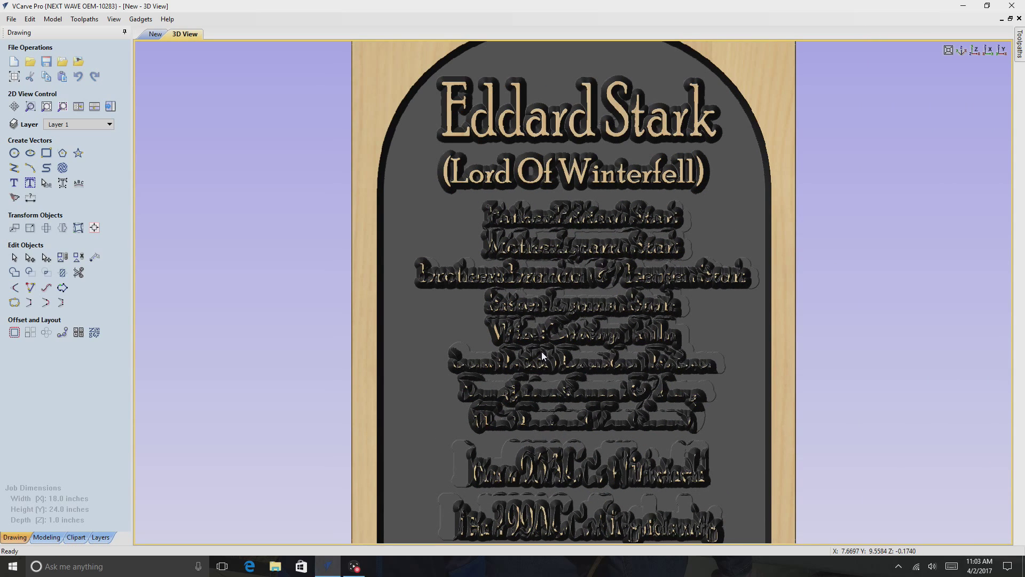
{"action": "mouse_move", "coordinate": [1021, 47]}
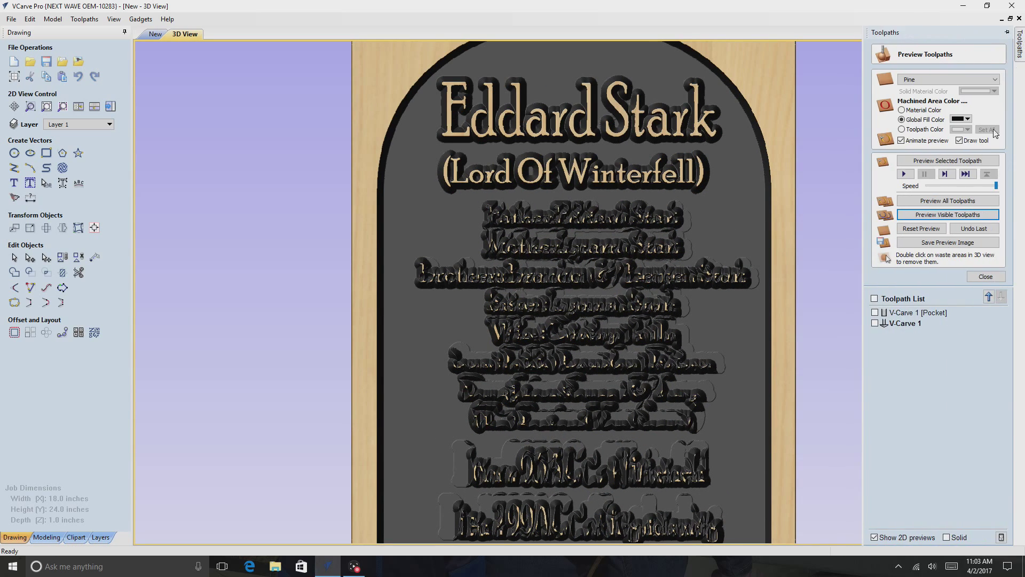
{"action": "left_click", "coordinate": [922, 229]}
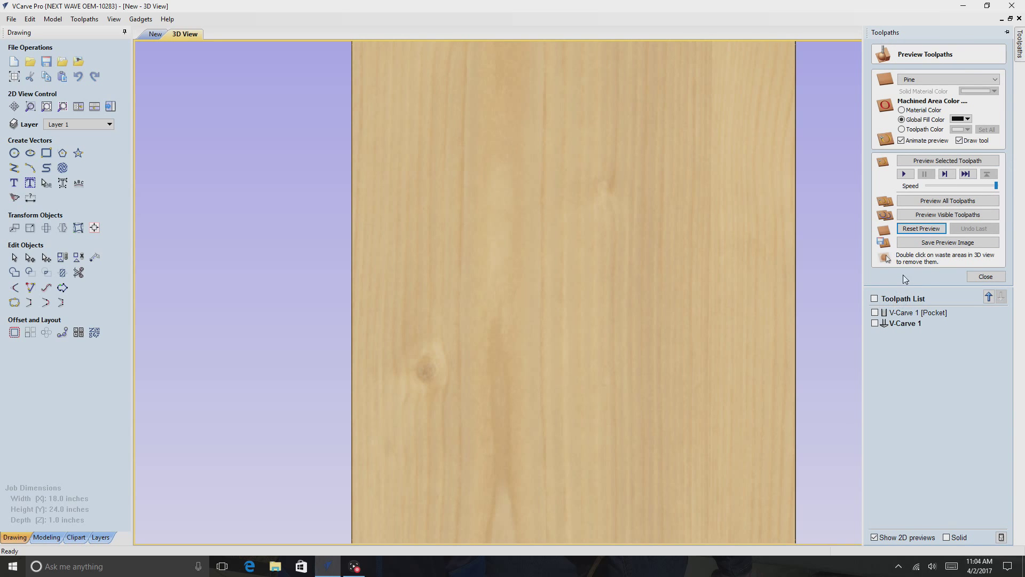
Make all toolpaths visible, simulate them together in pine, then return to the 2D drawing
{"action": "left_click", "coordinate": [874, 298]}
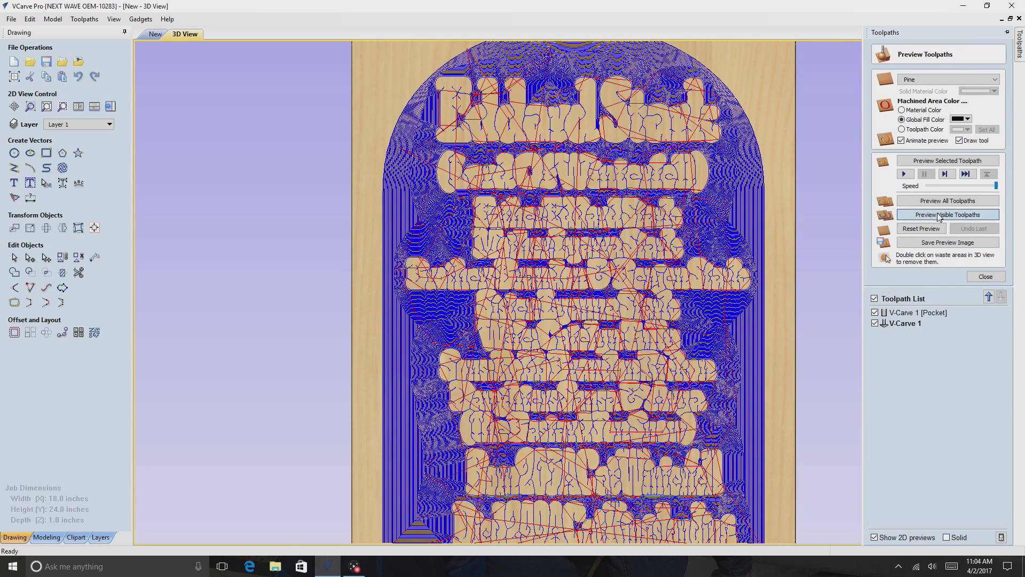
{"action": "left_click", "coordinate": [933, 216]}
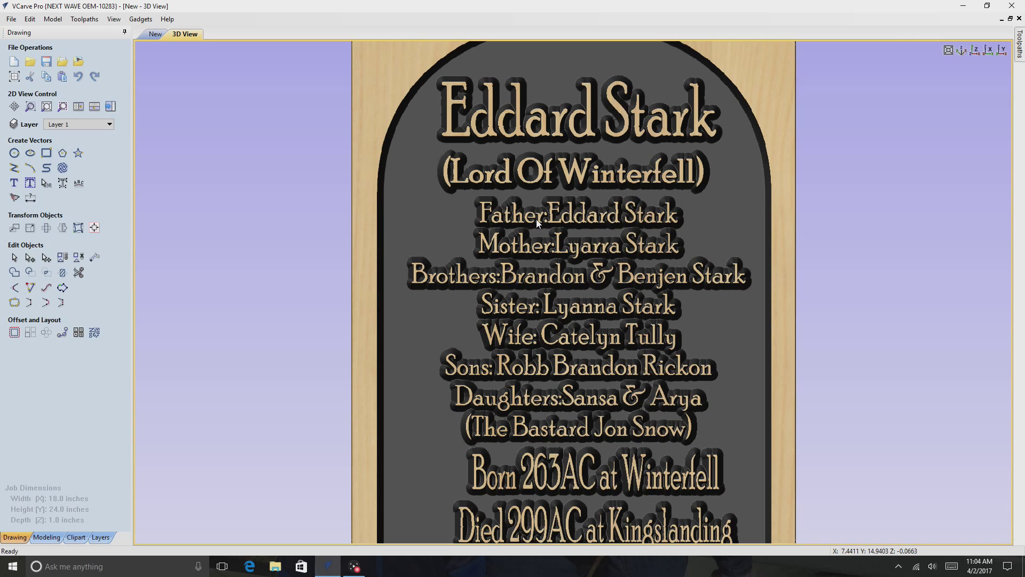
{"action": "scroll", "coordinate": [571, 236], "scroll_direction": "down", "scroll_amount": 3}
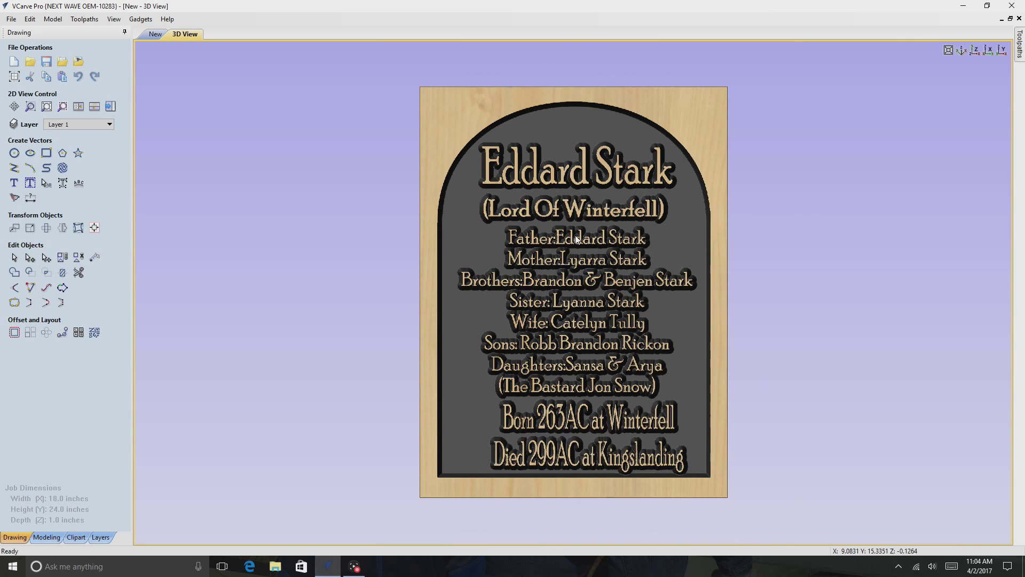
{"action": "scroll", "coordinate": [561, 257], "scroll_direction": "up", "scroll_amount": 4}
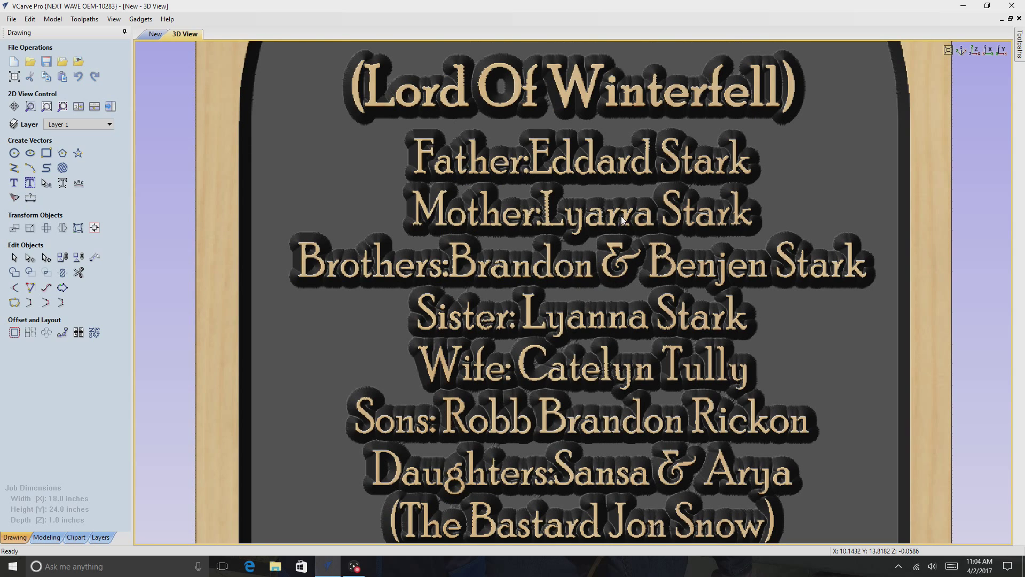
{"action": "scroll", "coordinate": [621, 218], "scroll_direction": "down", "scroll_amount": 1}
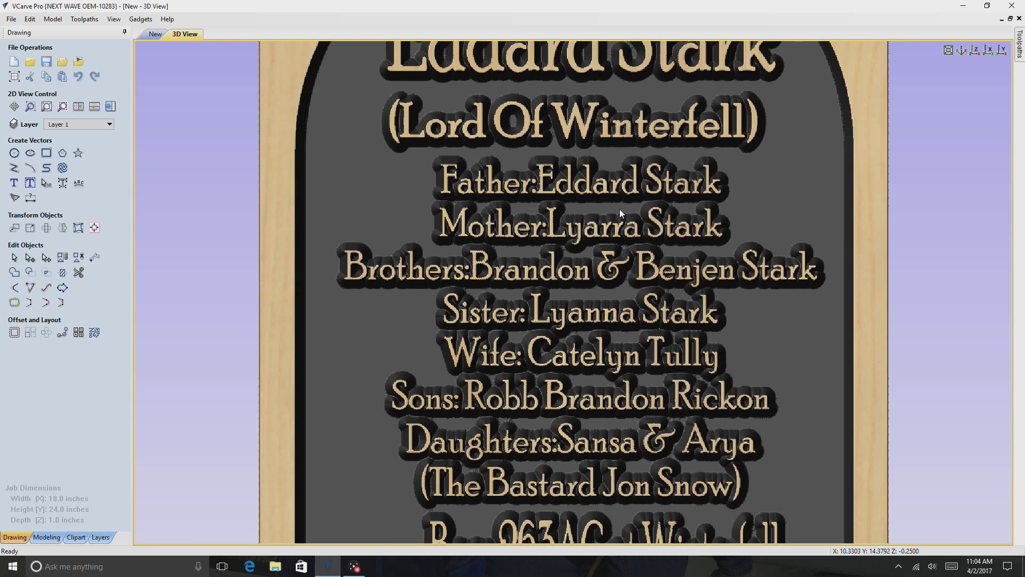
{"action": "scroll", "coordinate": [618, 211], "scroll_direction": "down", "scroll_amount": 1}
{"action": "scroll", "coordinate": [608, 193], "scroll_direction": "down", "scroll_amount": 1}
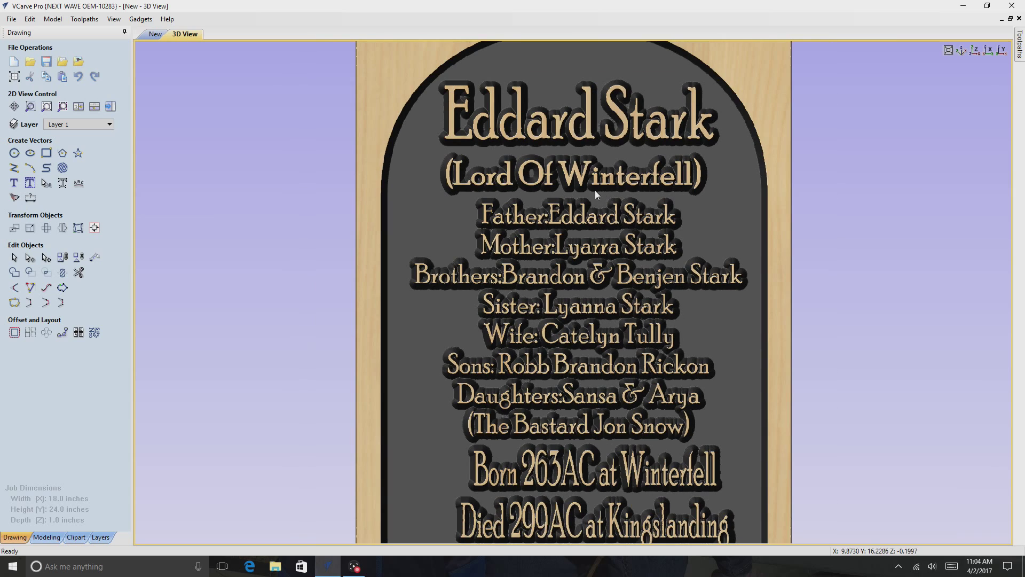
{"action": "scroll", "coordinate": [597, 193], "scroll_direction": "down", "scroll_amount": 1}
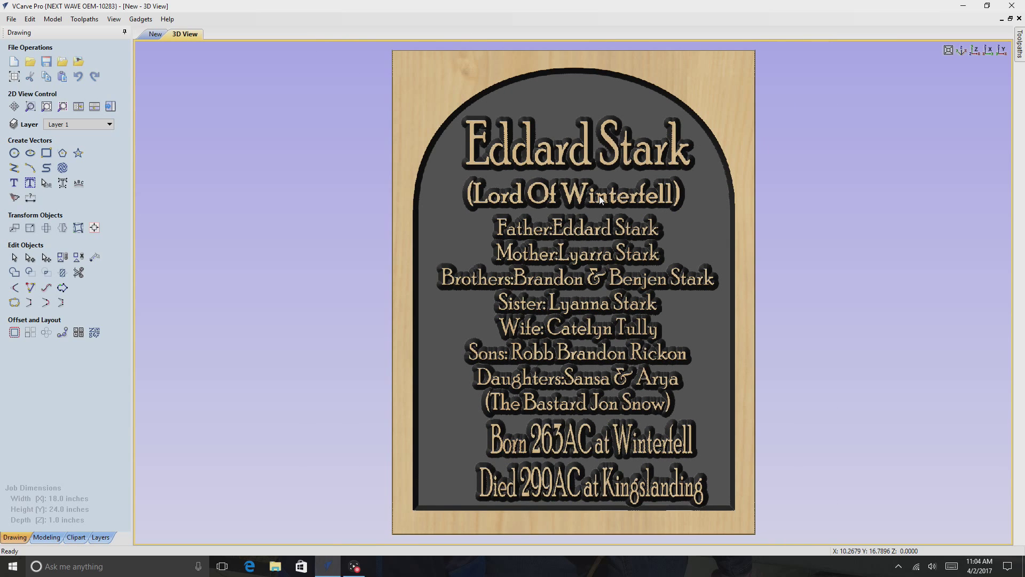
{"action": "scroll", "coordinate": [599, 196], "scroll_direction": "down", "scroll_amount": 1}
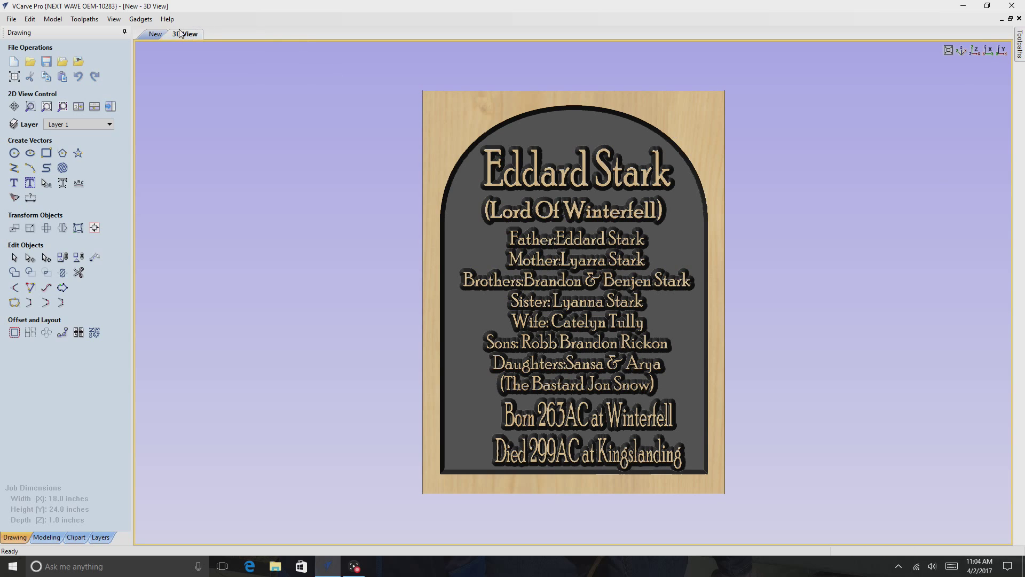
{"action": "left_click", "coordinate": [155, 33]}
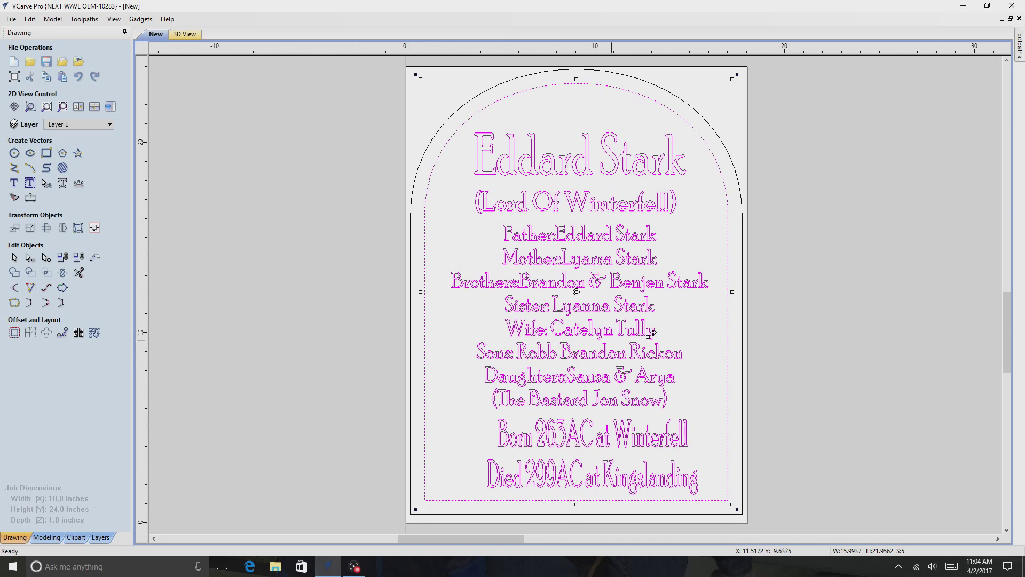
Edit the family text block so the Sons line reads 'Robb,Brandon & Rickon' and apply it
{"action": "left_click", "coordinate": [577, 361]}
{"action": "left_click", "coordinate": [577, 361]}
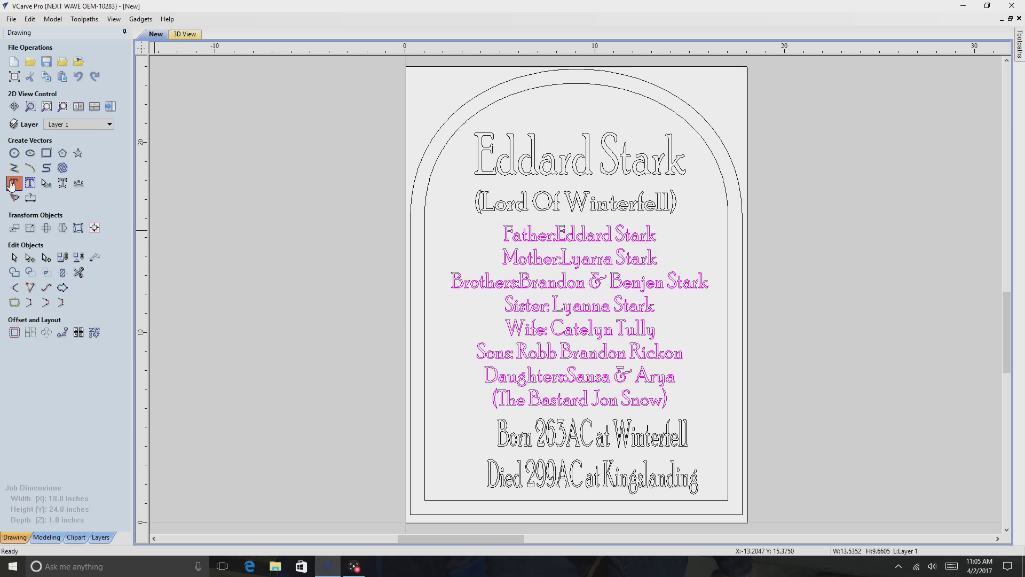
{"action": "left_click", "coordinate": [14, 183]}
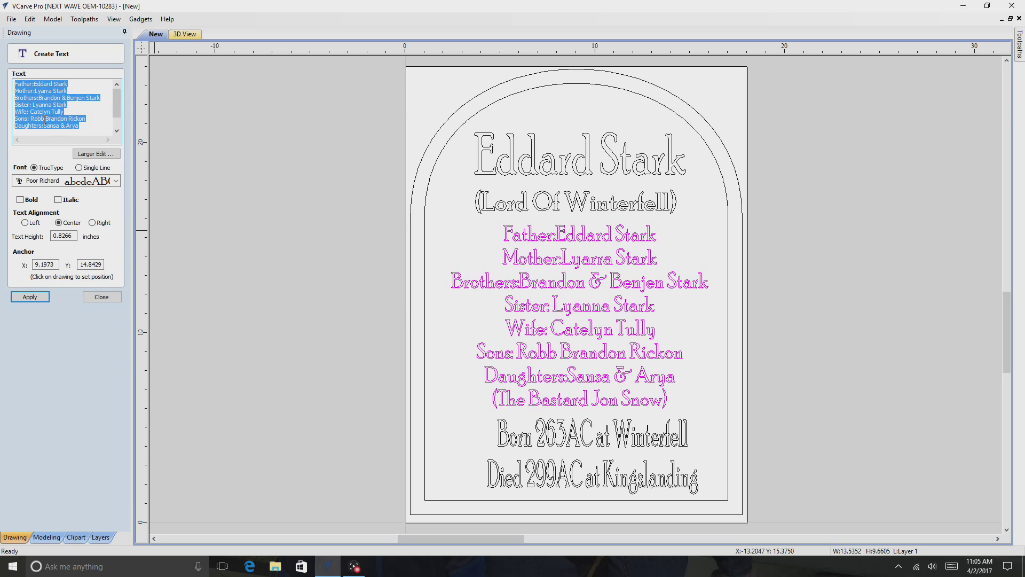
{"action": "left_click", "coordinate": [46, 119]}
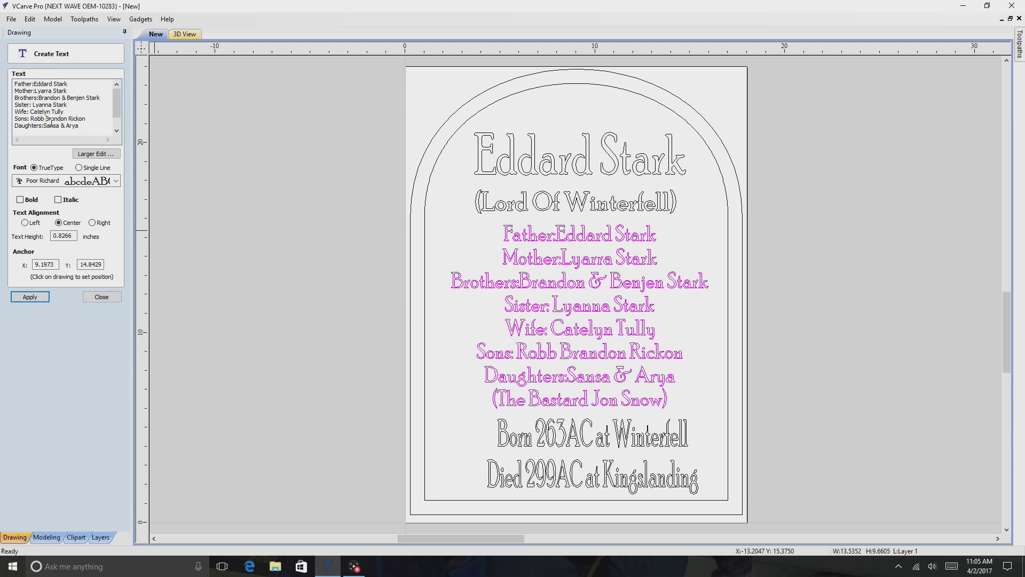
{"action": "key", "text": "Delete"}
{"action": "type", "text": ","}
{"action": "key", "text": "Delete"}
{"action": "type", "text": ","}
{"action": "left_click", "coordinate": [69, 119]}
{"action": "left_click", "coordinate": [33, 299]}
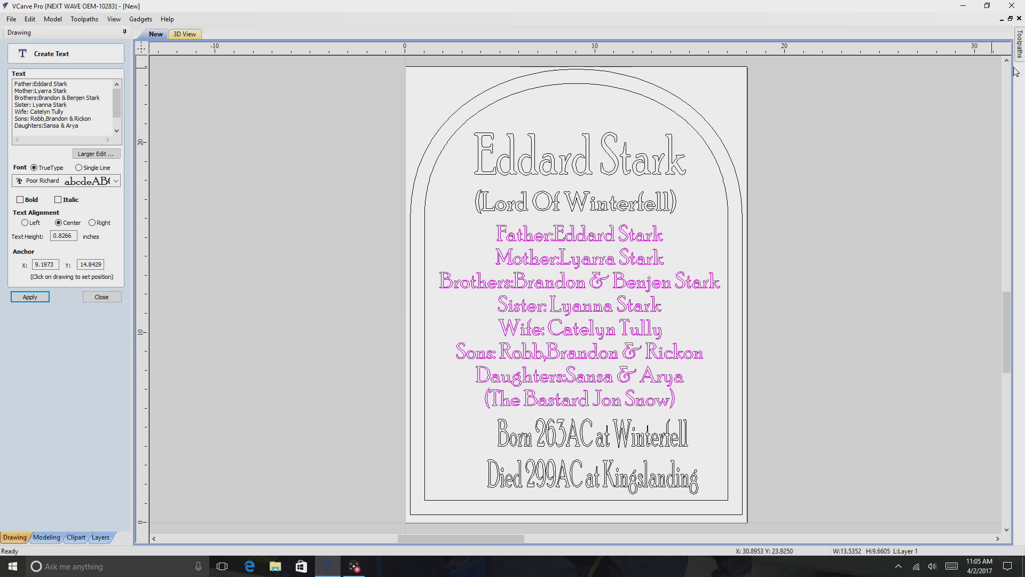
Select the date lines, family text, Lord Of Winterfell line, Eddard Stark title and inner arch
{"action": "left_click", "coordinate": [1018, 47]}
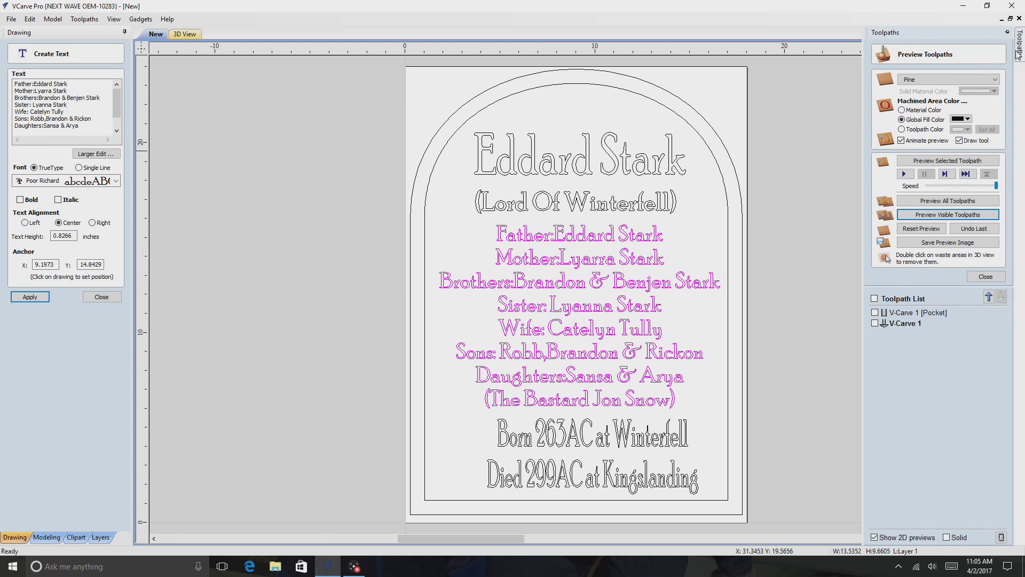
{"action": "left_click", "coordinate": [600, 470]}
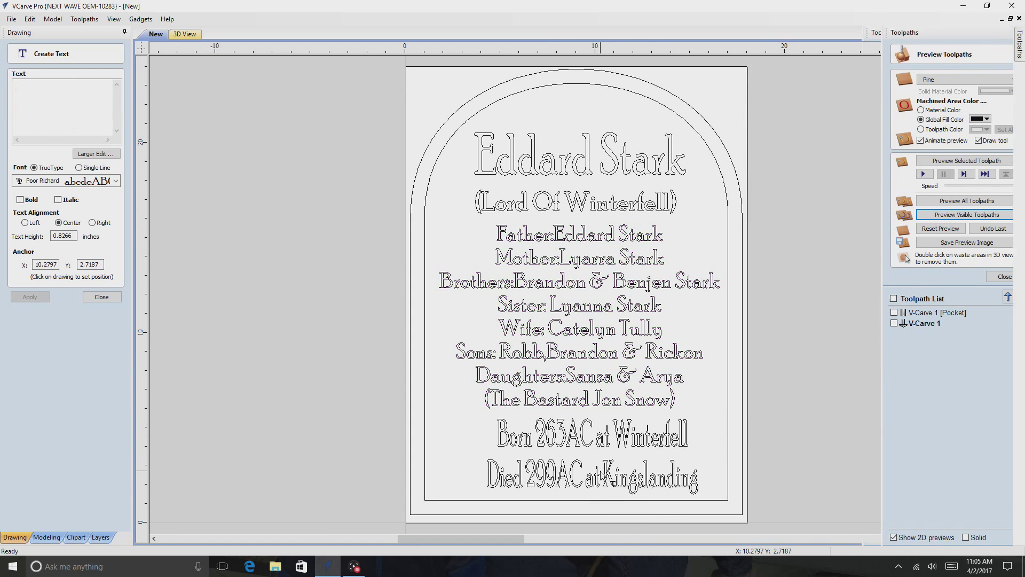
{"action": "left_click", "coordinate": [114, 300]}
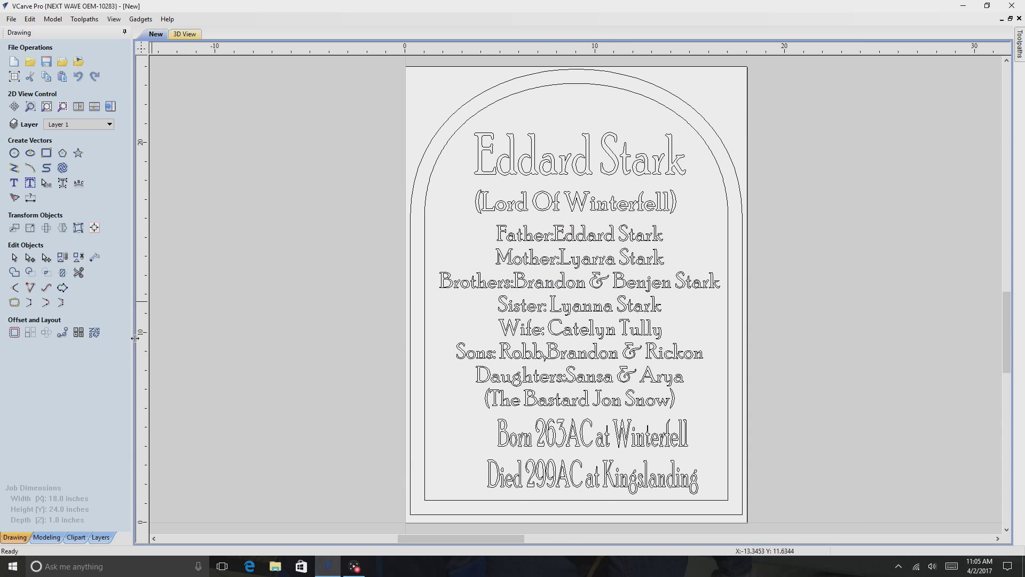
{"action": "left_click", "coordinate": [579, 442]}
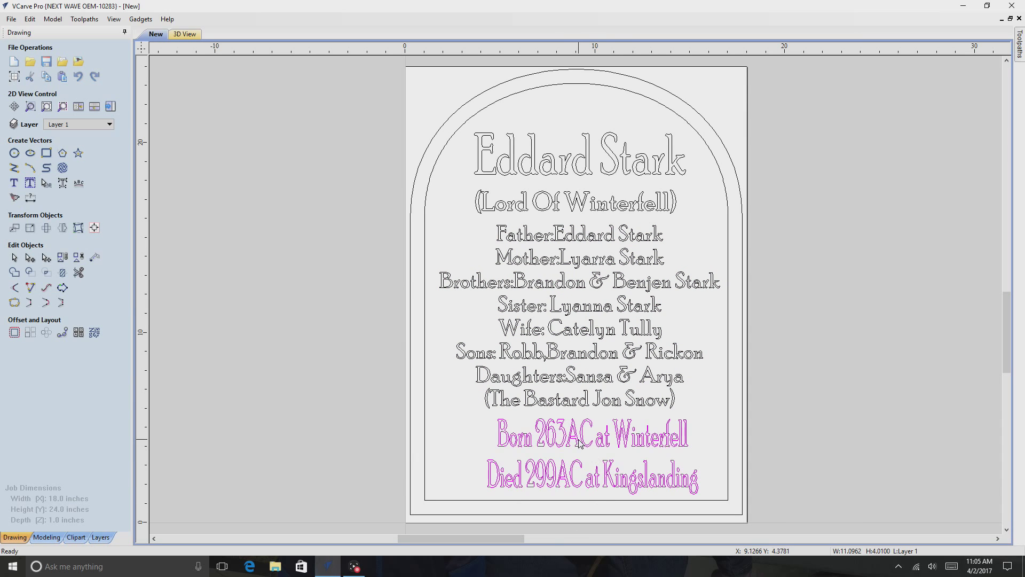
{"action": "left_click", "coordinate": [574, 376], "text": "shift"}
{"action": "left_click", "coordinate": [585, 197], "text": "shift"}
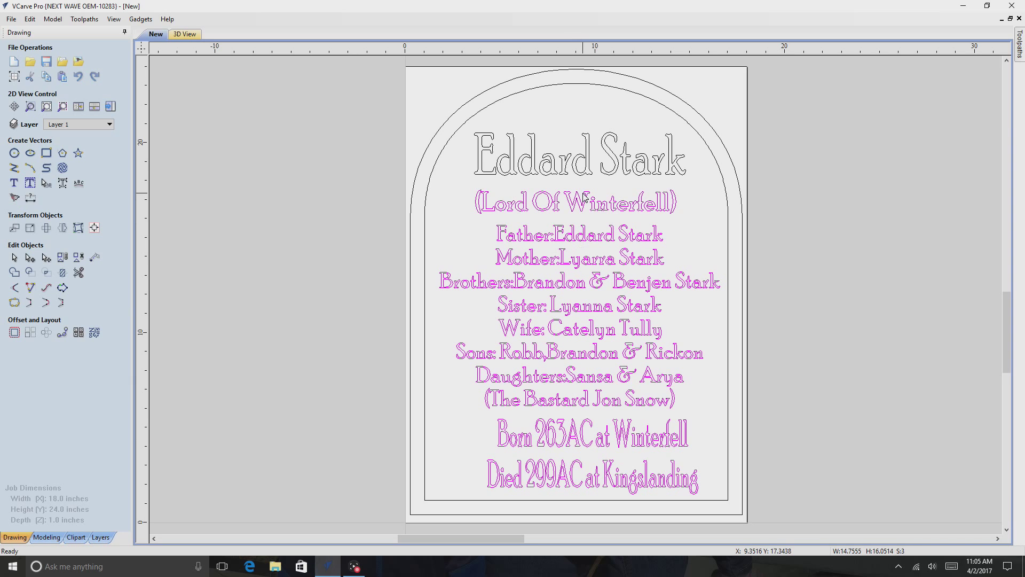
{"action": "left_click", "coordinate": [574, 161], "text": "shift"}
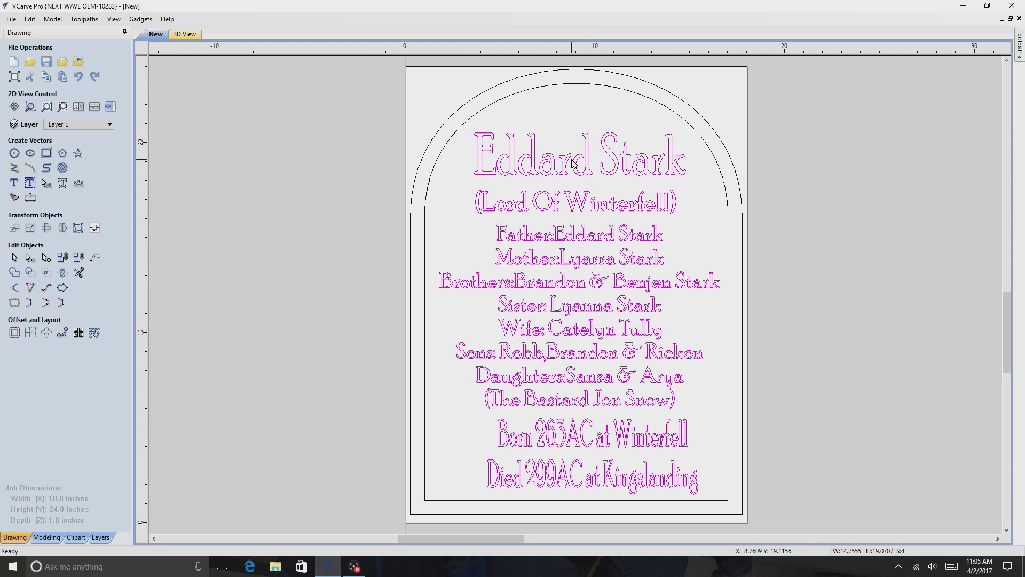
{"action": "left_click", "coordinate": [464, 133], "text": "shift"}
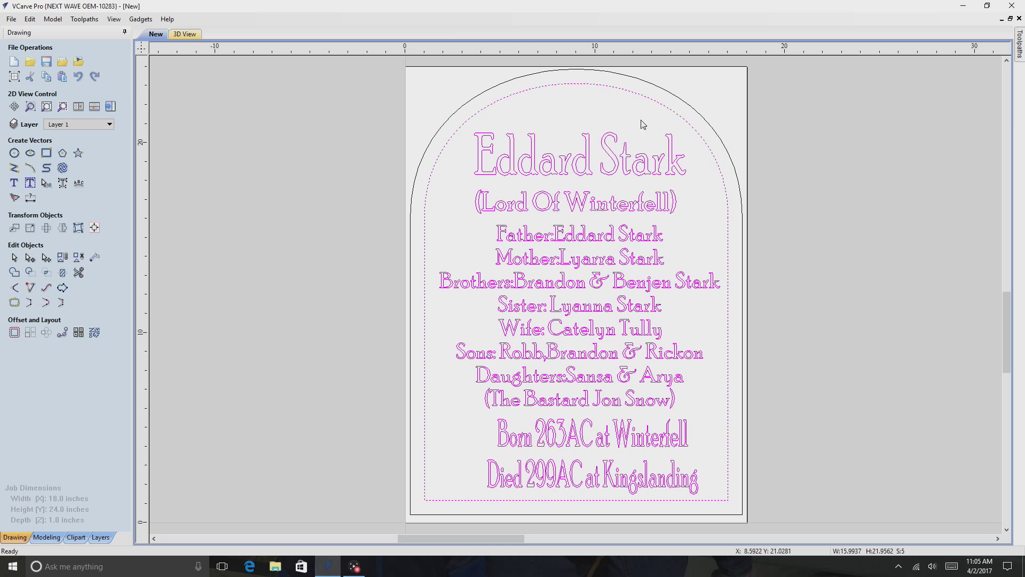
Reset the 3D preview and delete all existing toolpaths
{"action": "left_click", "coordinate": [1019, 45]}
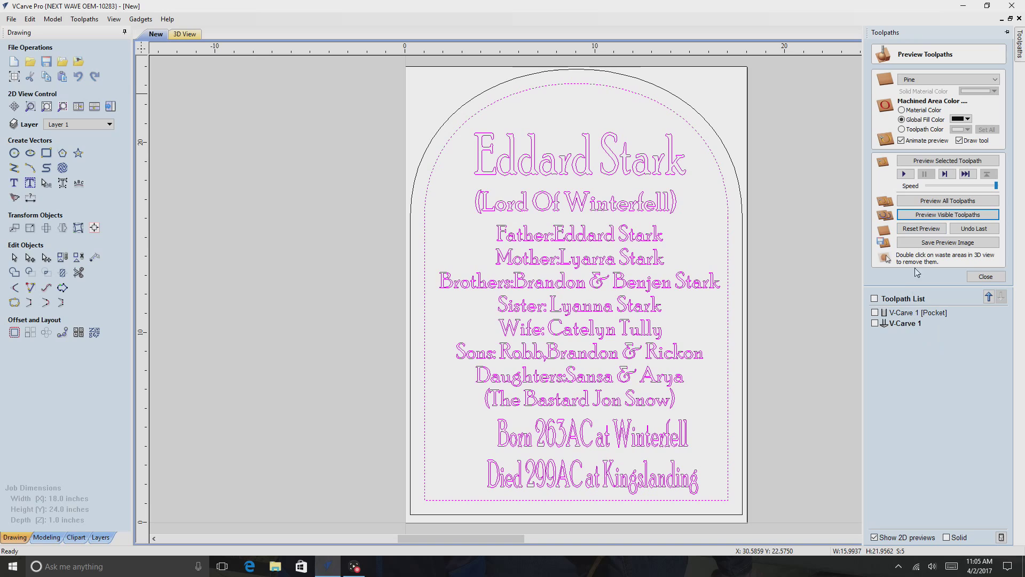
{"action": "left_click", "coordinate": [922, 229]}
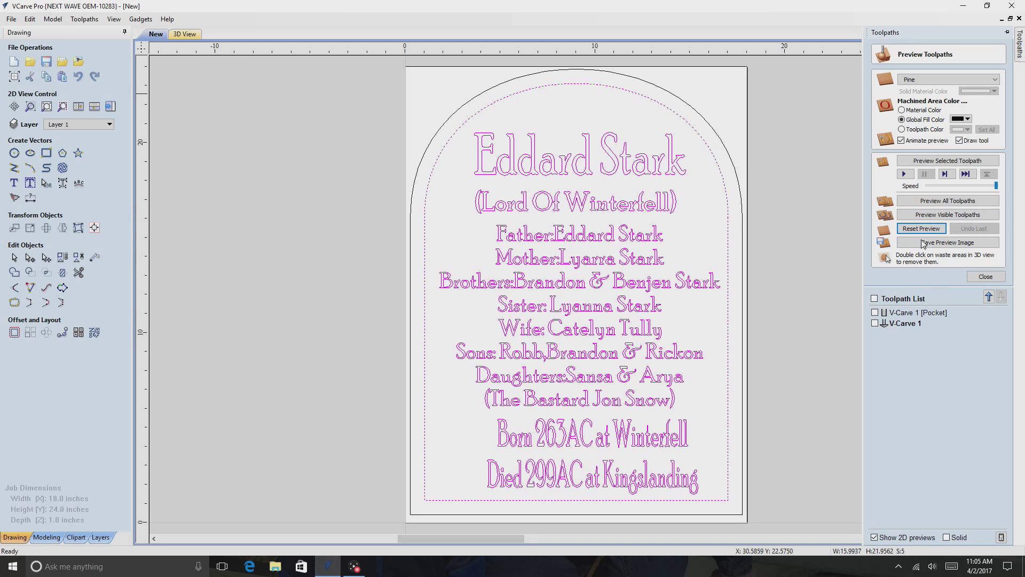
{"action": "right_click", "coordinate": [901, 314]}
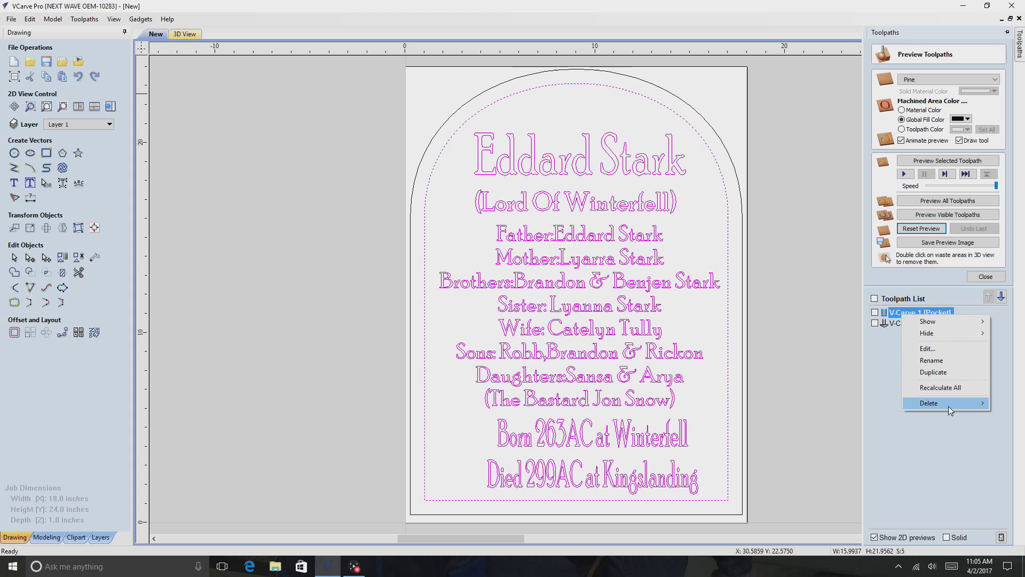
{"action": "mouse_move", "coordinate": [949, 409]}
{"action": "left_click", "coordinate": [850, 444]}
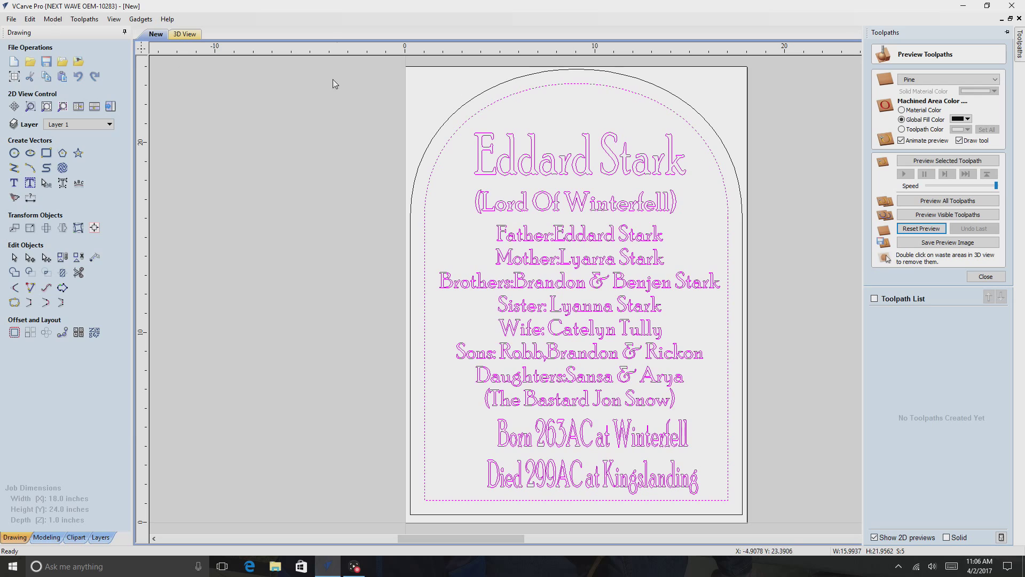
Create a V-Carve/Engraving toolpath with a 0.01-inch start depth and calculate it
{"action": "left_click", "coordinate": [983, 276]}
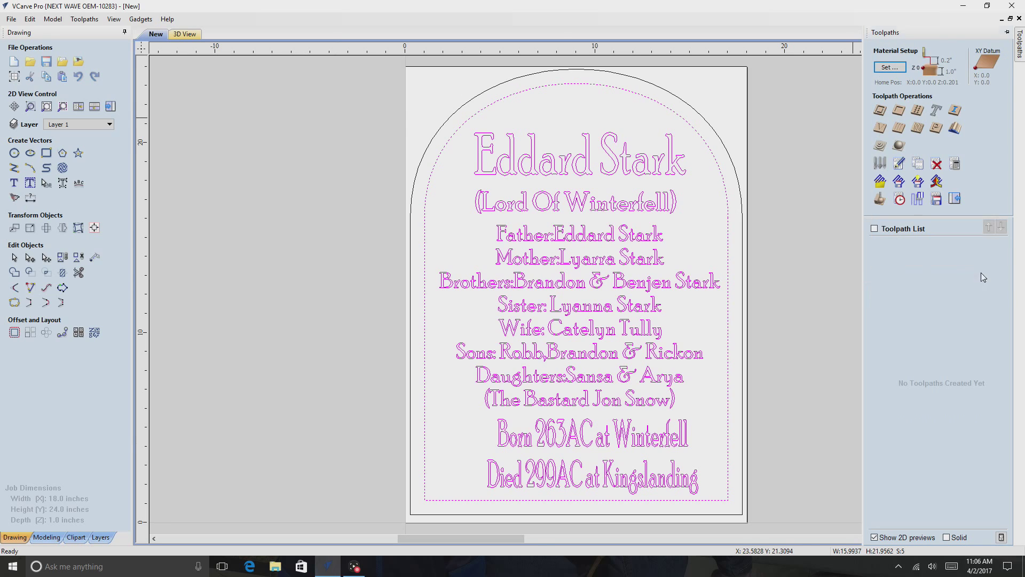
{"action": "left_click", "coordinate": [880, 112]}
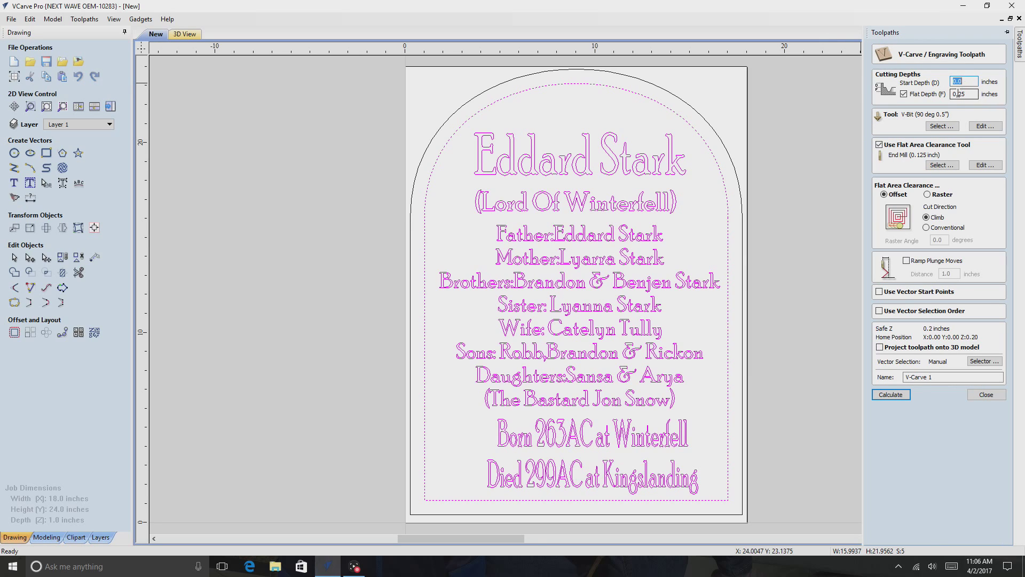
{"action": "type", "text": "1"}
{"action": "key", "text": "BackSpace"}
{"action": "type", "text": ".01"}
{"action": "left_click", "coordinate": [896, 400]}
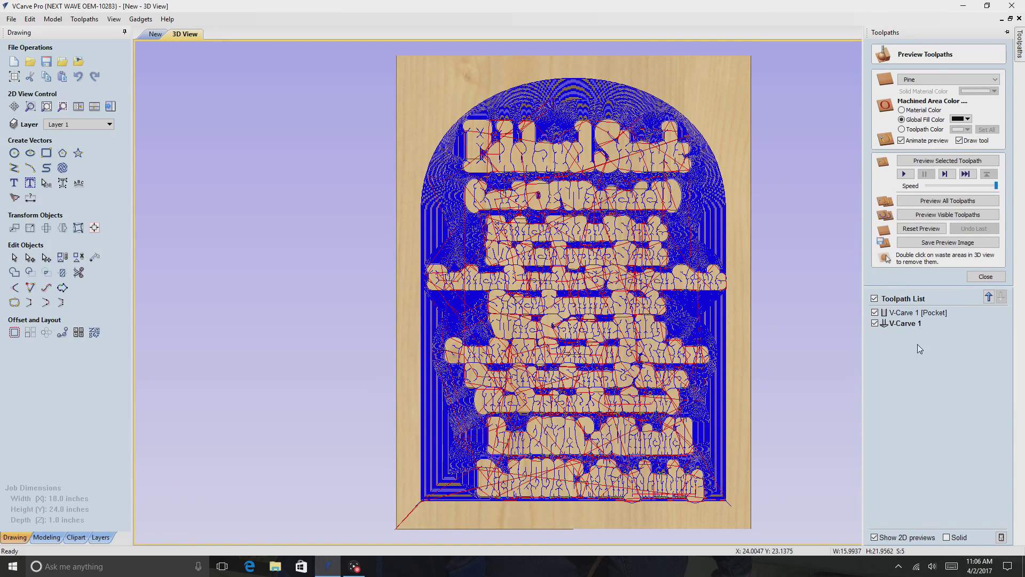
Preview the new V-carve lettering in pine, then back in 2D select the outer arch
{"action": "left_click", "coordinate": [956, 216]}
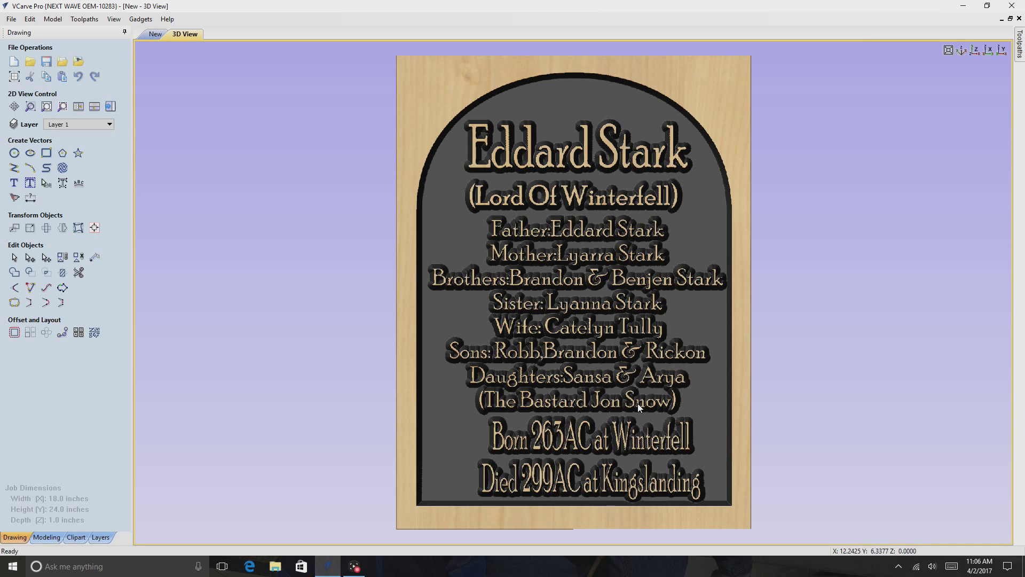
{"action": "scroll", "coordinate": [639, 403], "scroll_direction": "up", "scroll_amount": 1}
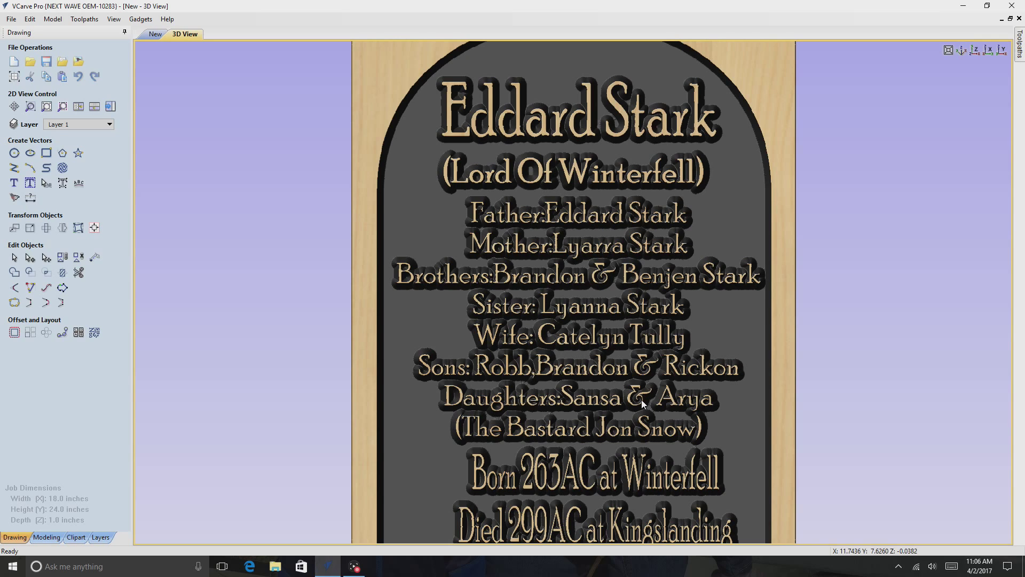
{"action": "scroll", "coordinate": [642, 400], "scroll_direction": "down", "scroll_amount": 1}
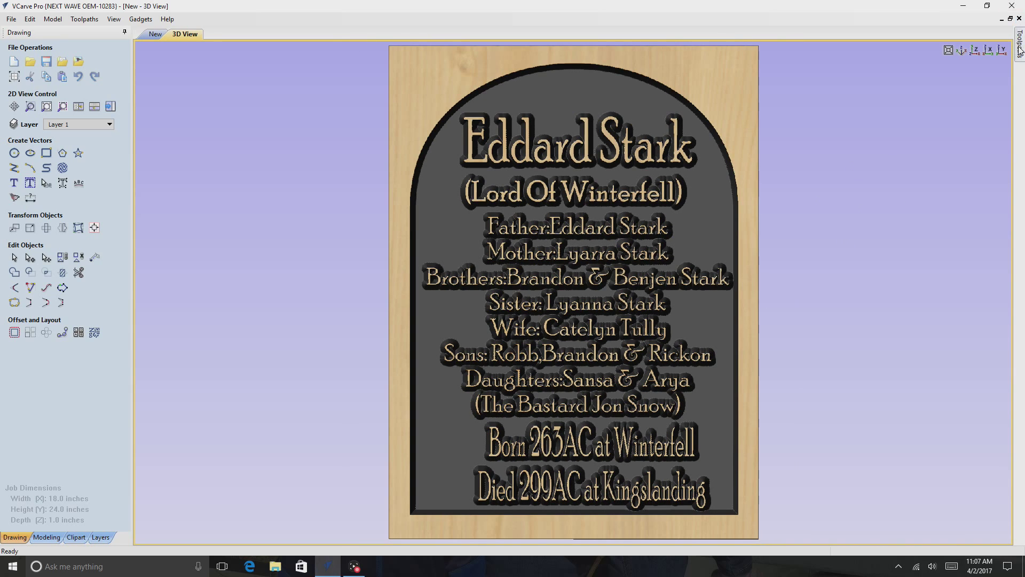
{"action": "left_click", "coordinate": [153, 34]}
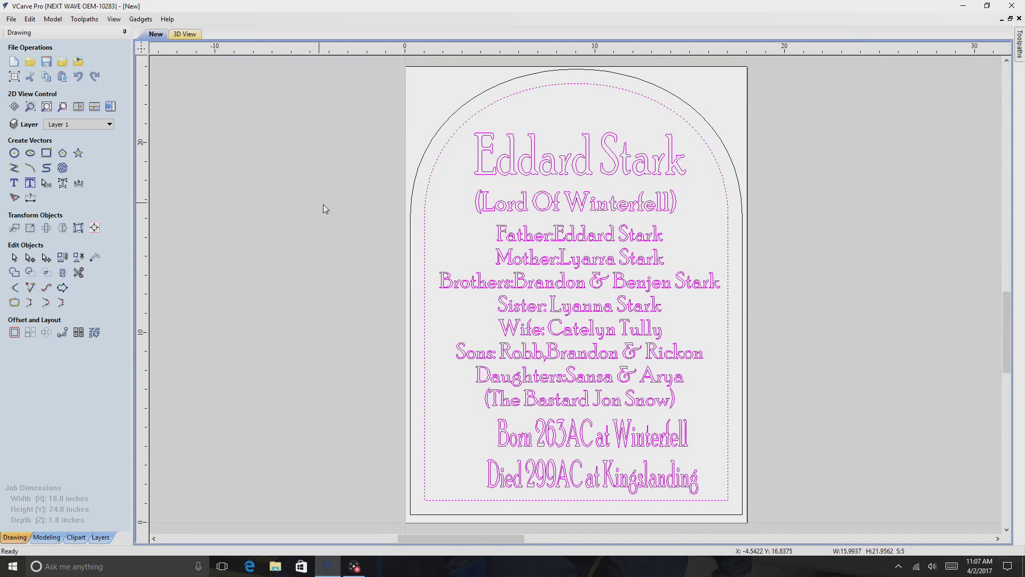
{"action": "left_click", "coordinate": [460, 113]}
{"action": "left_click", "coordinate": [1020, 57]}
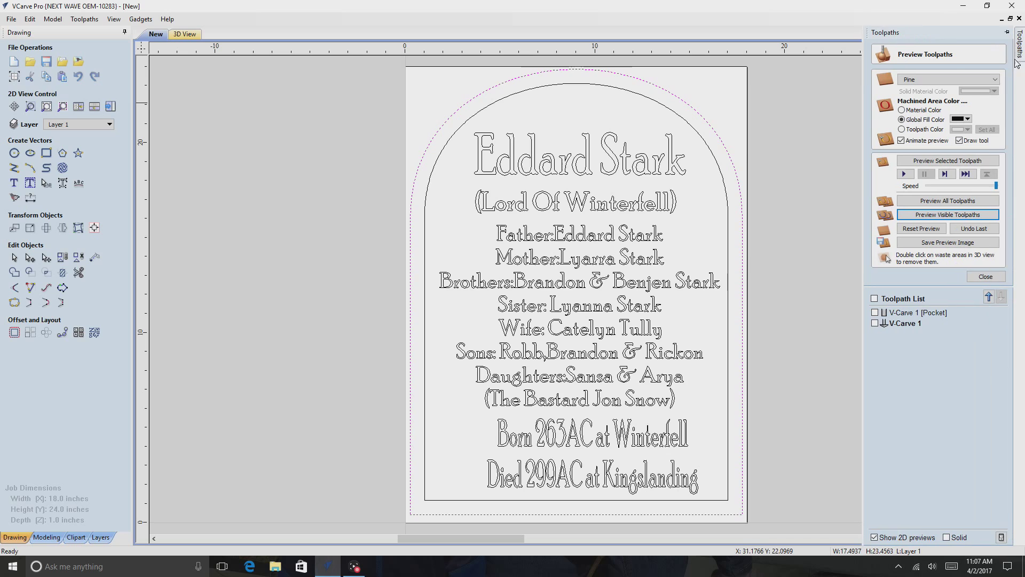
Create an outside profile cutout of the outer arch with four 0.125-inch-thick tabs and calculate it
{"action": "left_click", "coordinate": [985, 275]}
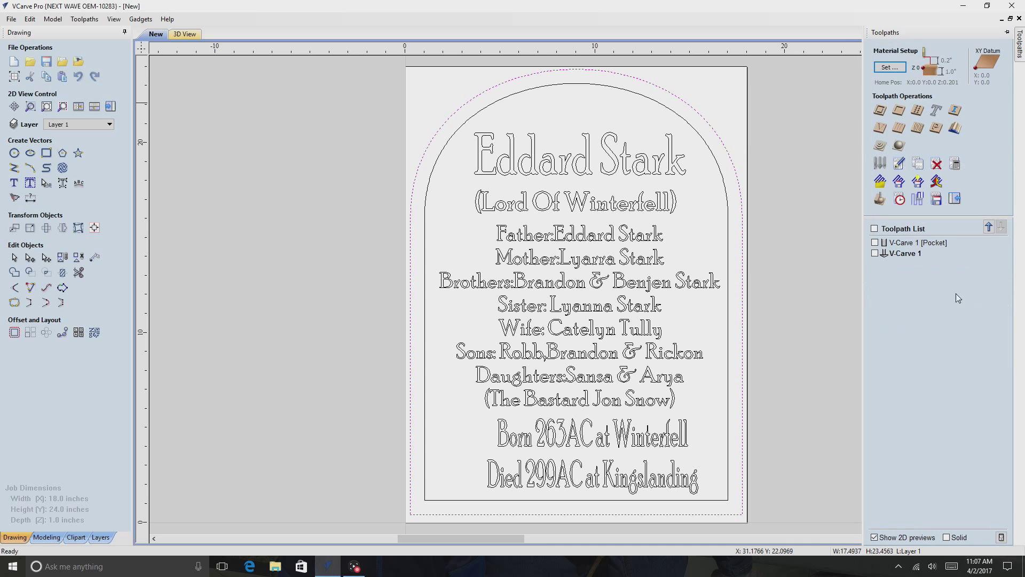
{"action": "left_click", "coordinate": [878, 111]}
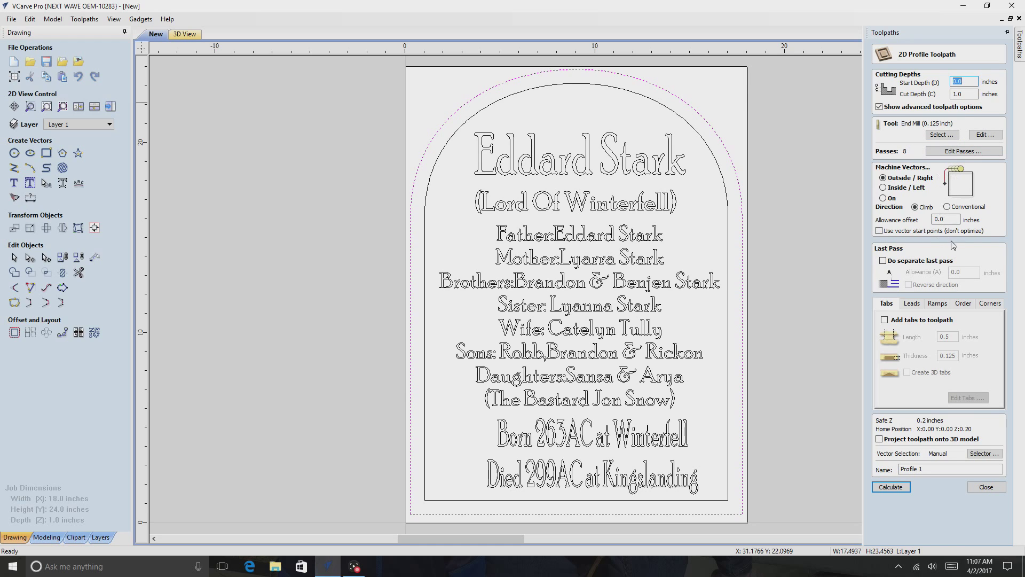
{"action": "left_click", "coordinate": [885, 320]}
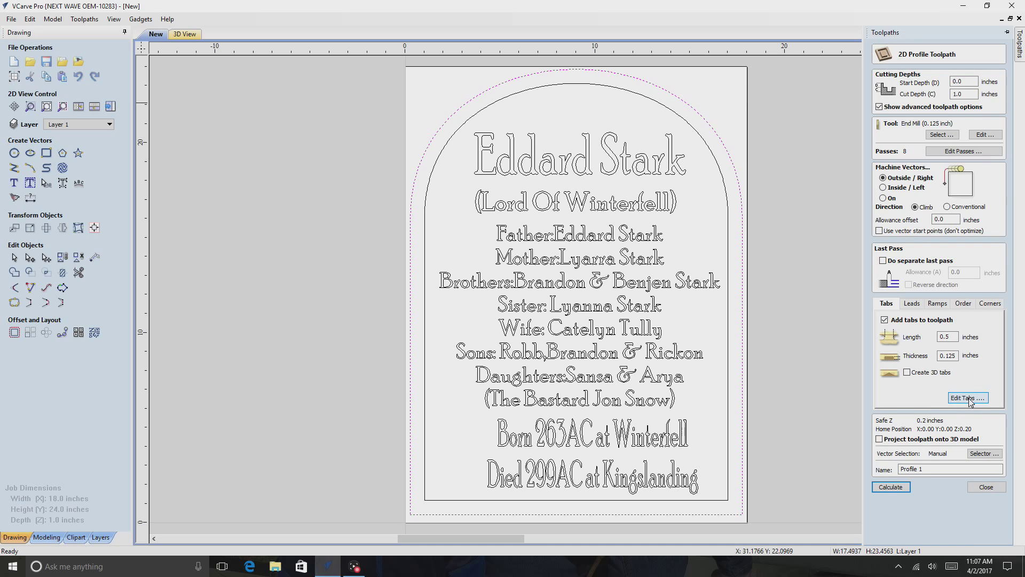
{"action": "left_click", "coordinate": [956, 355]}
{"action": "key", "text": "BackSpace"}
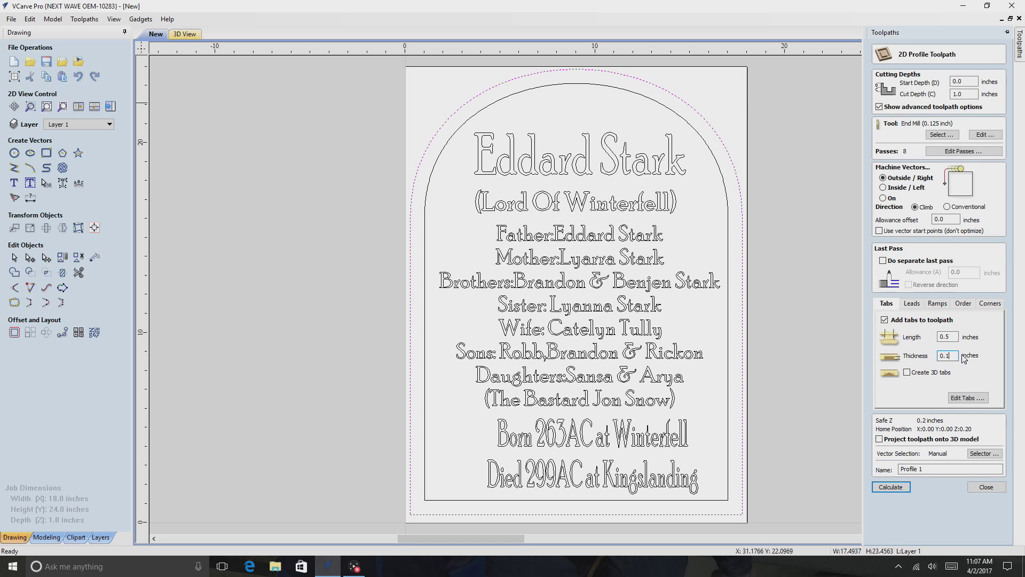
{"action": "type", "text": "25"}
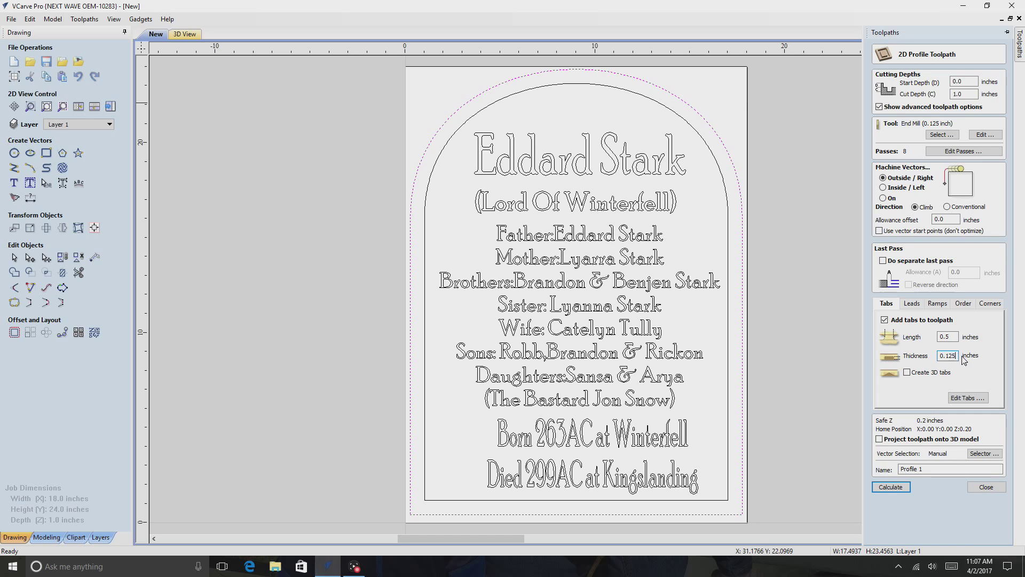
{"action": "left_click", "coordinate": [970, 398]}
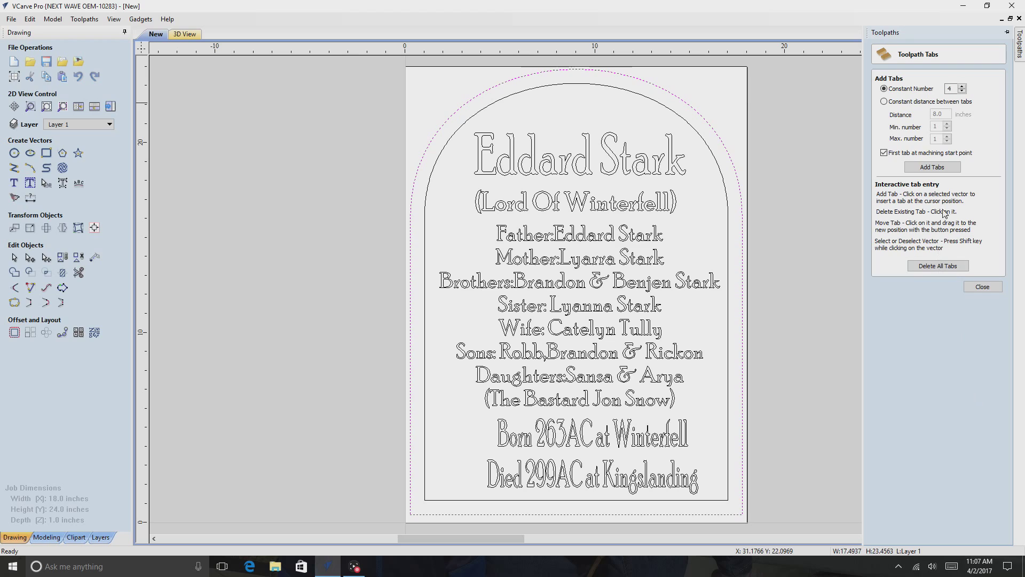
{"action": "left_click", "coordinate": [933, 167]}
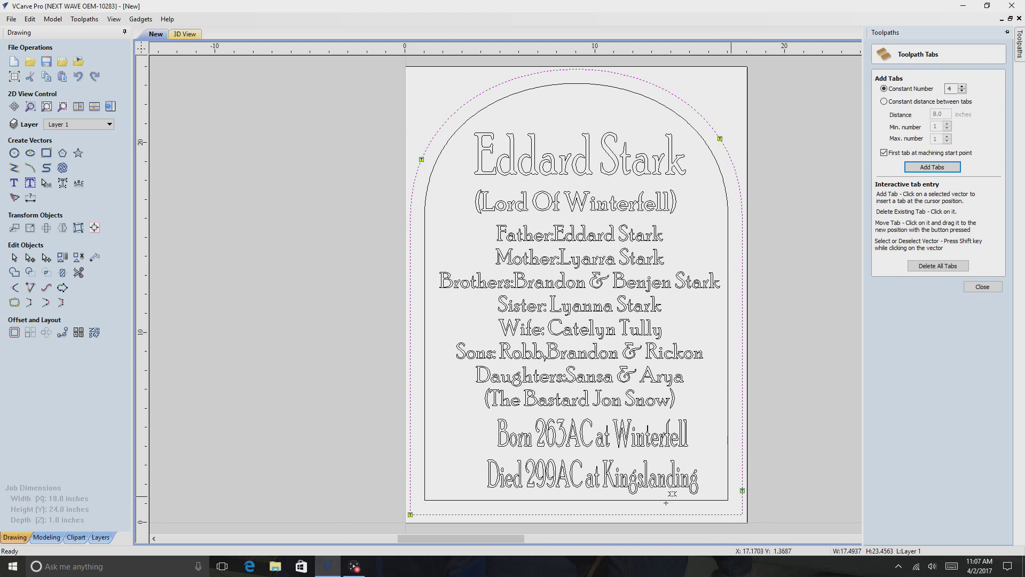
{"action": "left_click", "coordinate": [983, 287]}
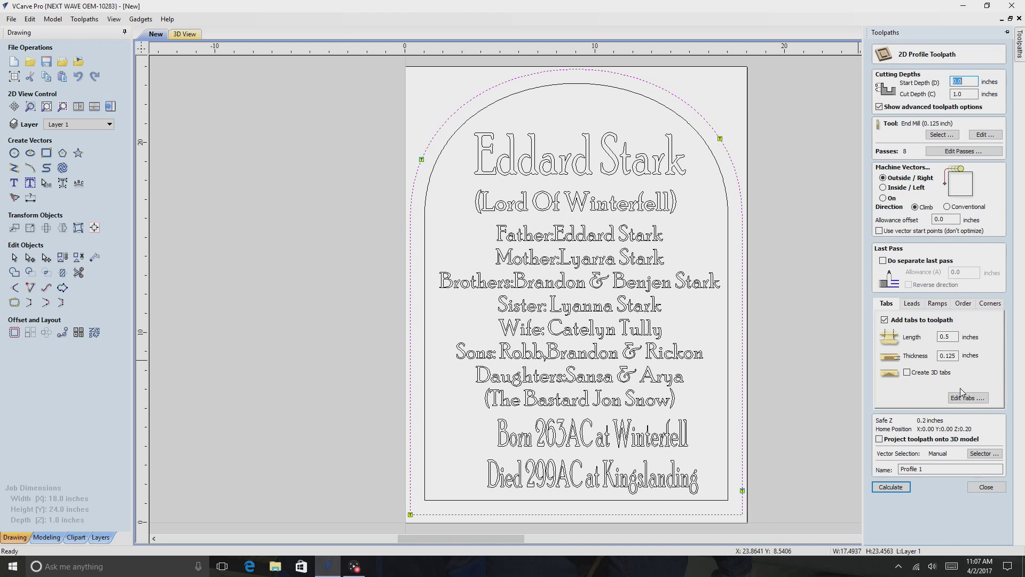
{"action": "left_click", "coordinate": [900, 490]}
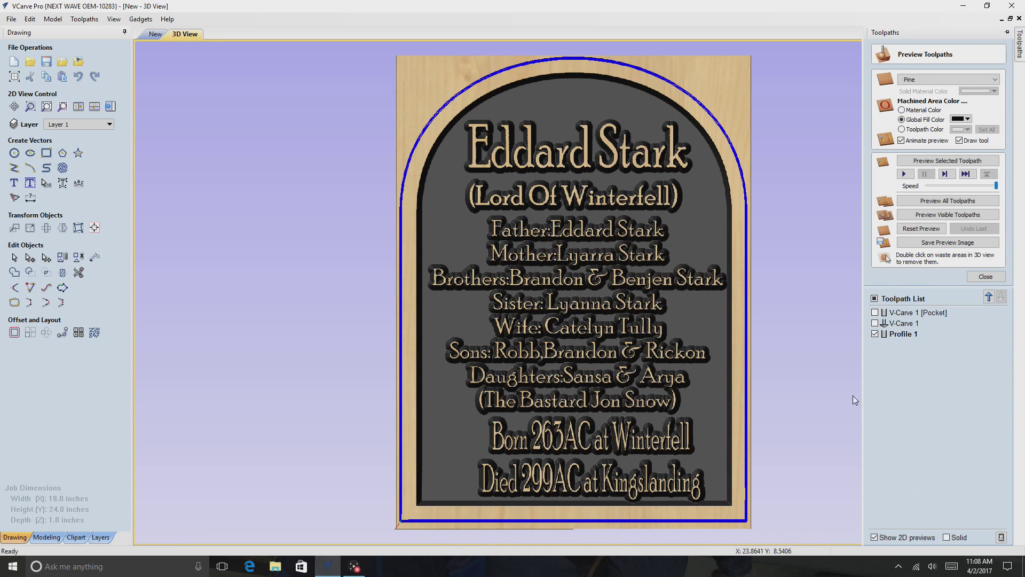
Preview all toolpaths including the cutout and orbit the carved sign to a front-on view
{"action": "mouse_move", "coordinate": [1021, 40]}
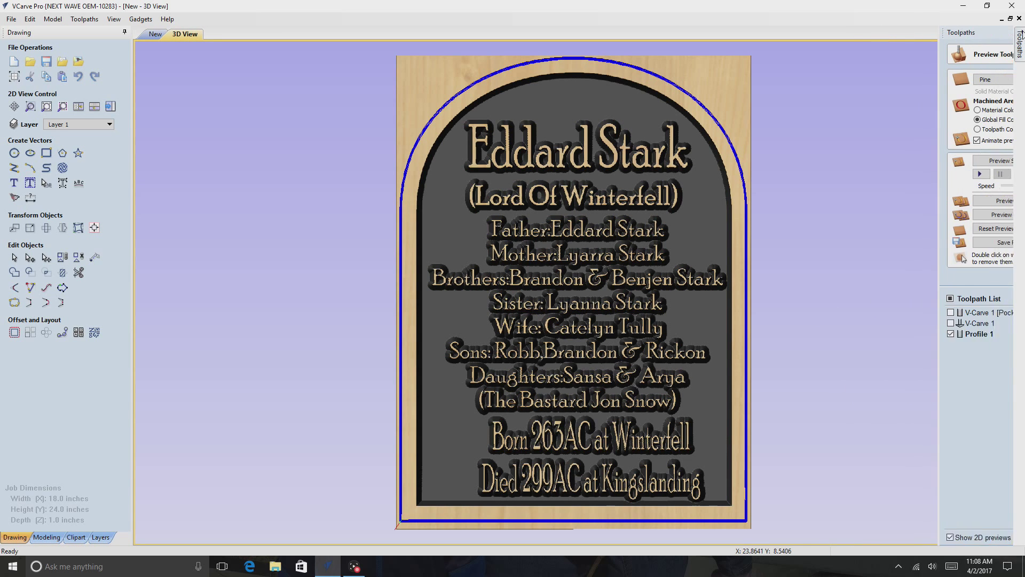
{"action": "left_click", "coordinate": [946, 216]}
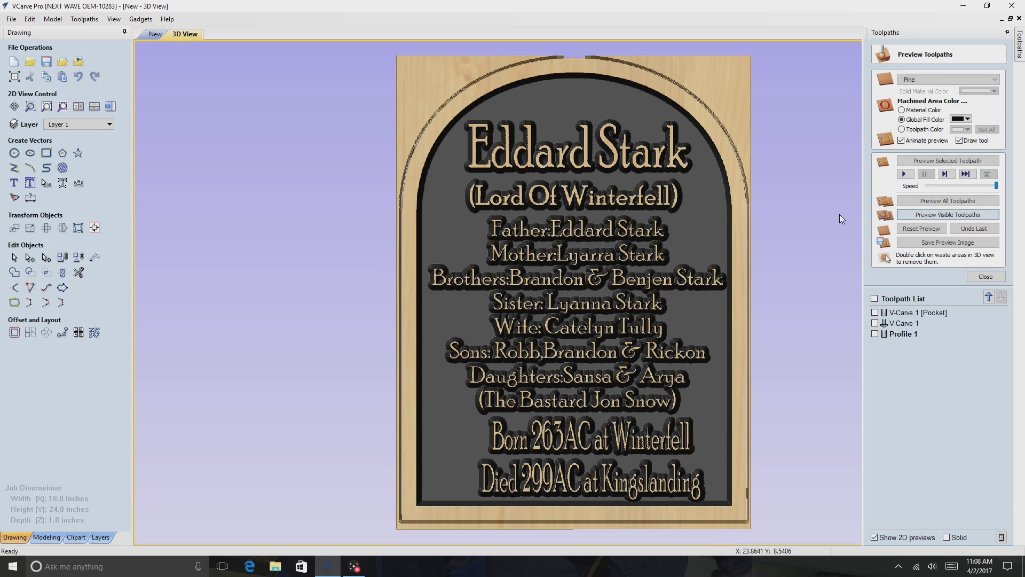
{"action": "scroll", "coordinate": [783, 200], "scroll_direction": "down", "scroll_amount": 1}
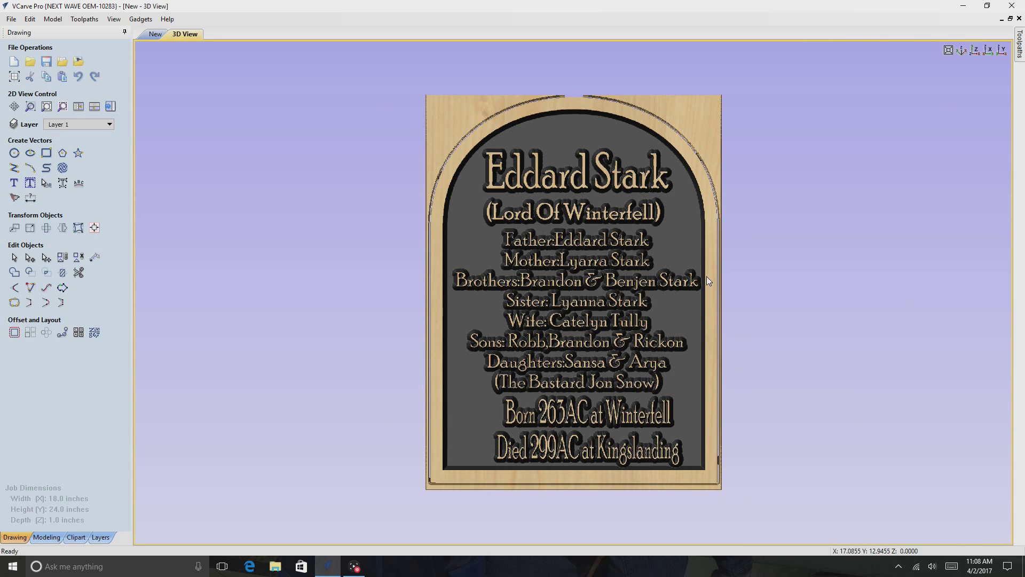
{"action": "left_click_drag", "start_coordinate": [711, 273], "coordinate": [738, 462]}
{"action": "left_click_drag", "start_coordinate": [374, 481], "coordinate": [870, 224]}
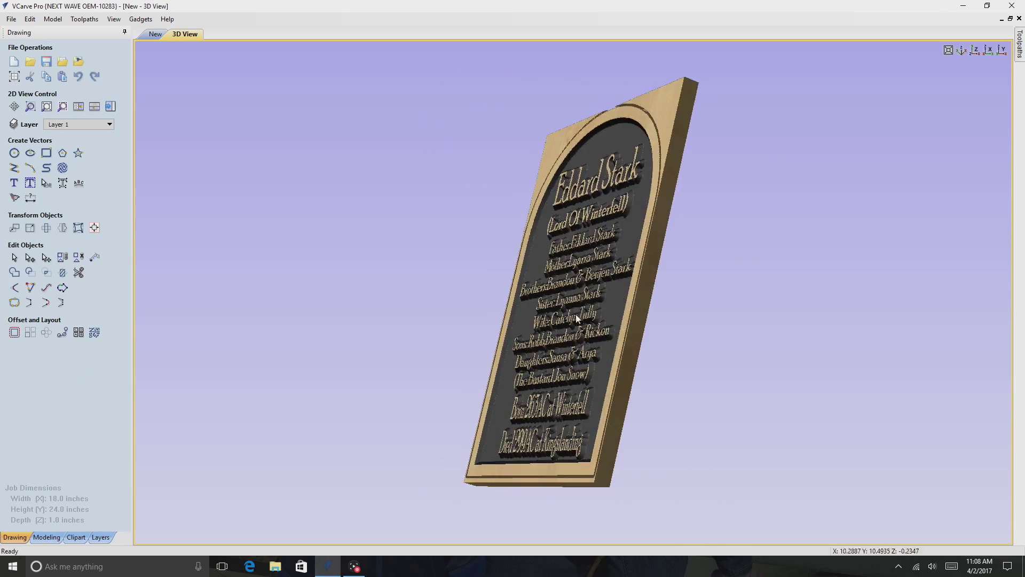
{"action": "left_click_drag", "start_coordinate": [843, 315], "coordinate": [765, 416]}
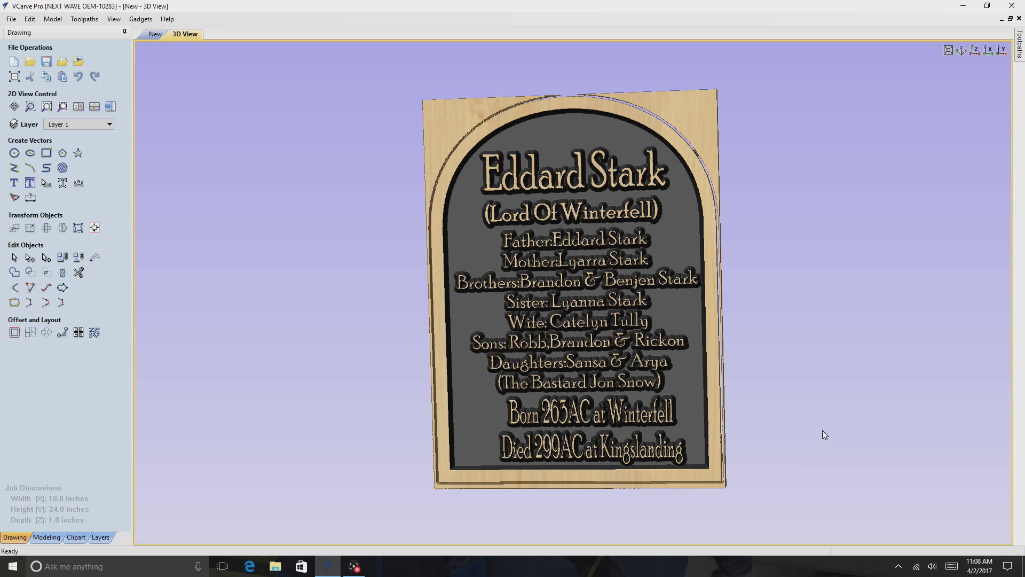
{"action": "left_click_drag", "start_coordinate": [829, 355], "coordinate": [831, 362]}
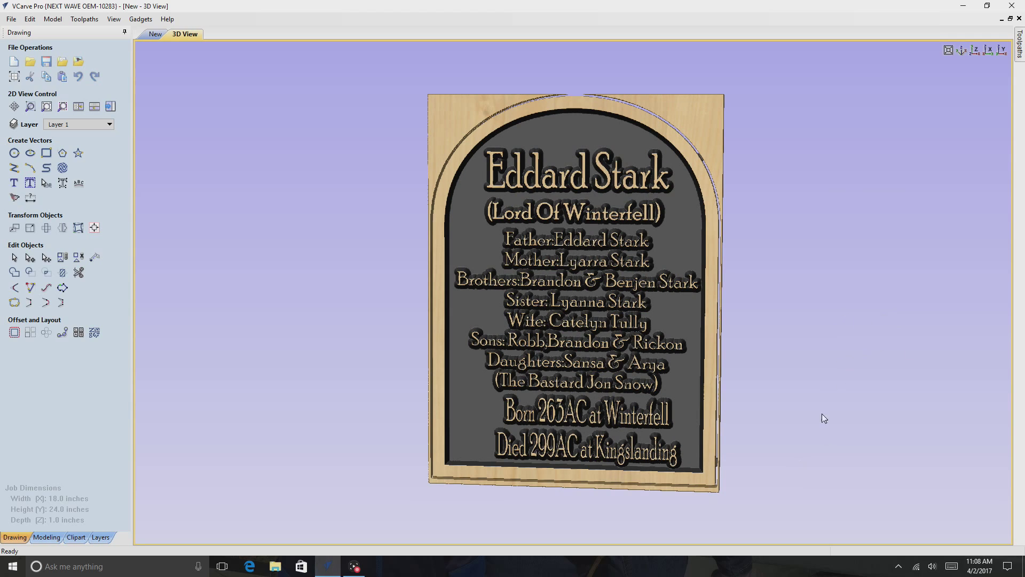
{"action": "left_click_drag", "start_coordinate": [784, 391], "coordinate": [790, 387]}
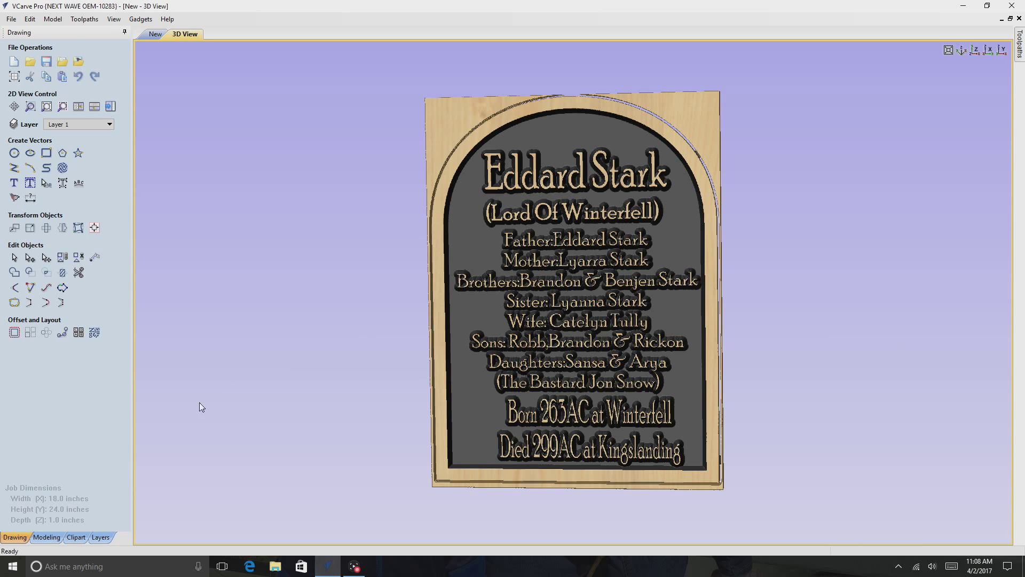
{"action": "left_click", "coordinate": [13, 20]}
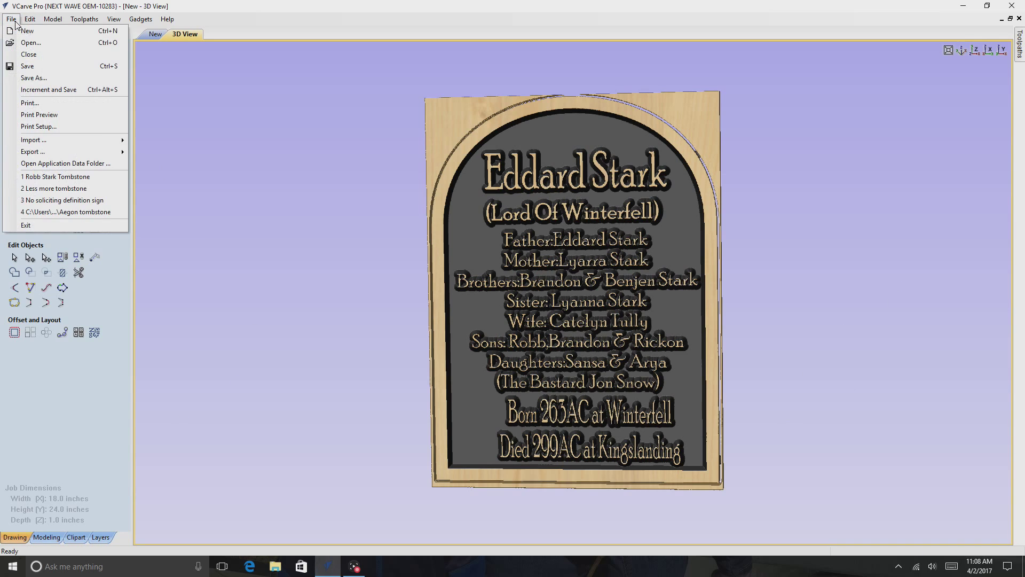
Save the project as 'Eddard Stark'
{"action": "left_click", "coordinate": [28, 66]}
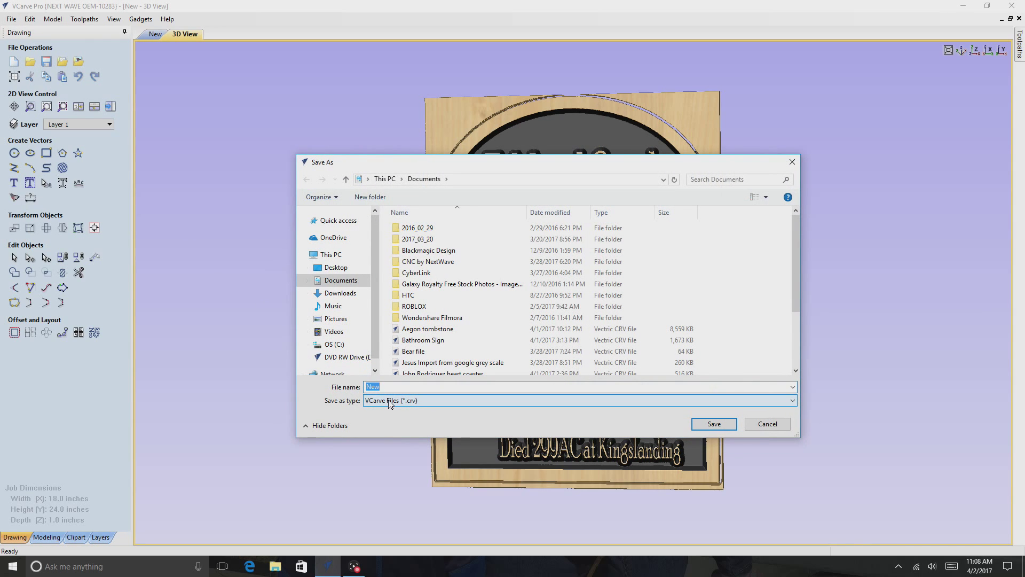
{"action": "key", "text": "BackSpace"}
{"action": "type", "text": "Eddard Stark"}
{"action": "left_click", "coordinate": [721, 424]}
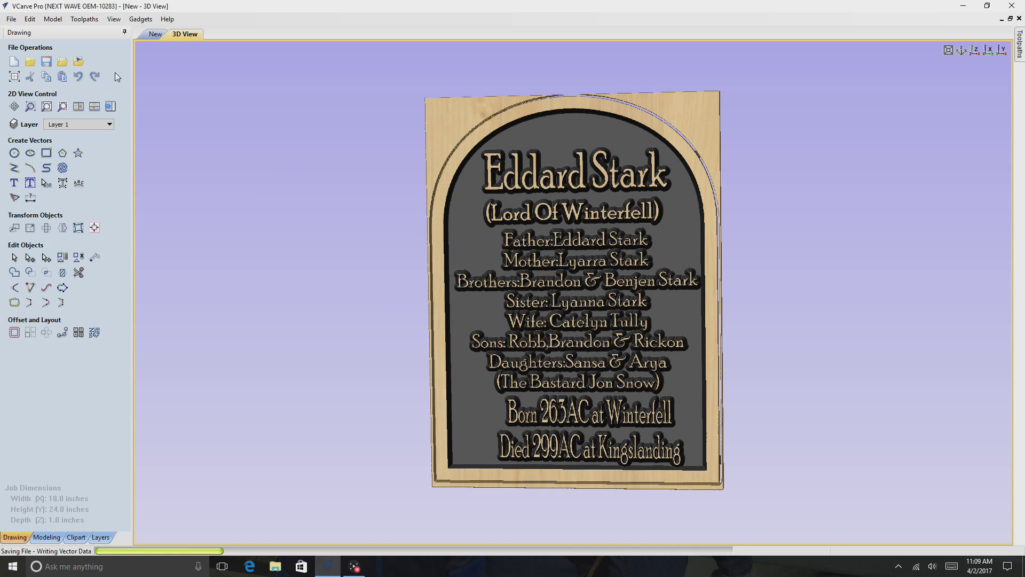
Open the Tombstone #1 project file
{"action": "left_click", "coordinate": [11, 19]}
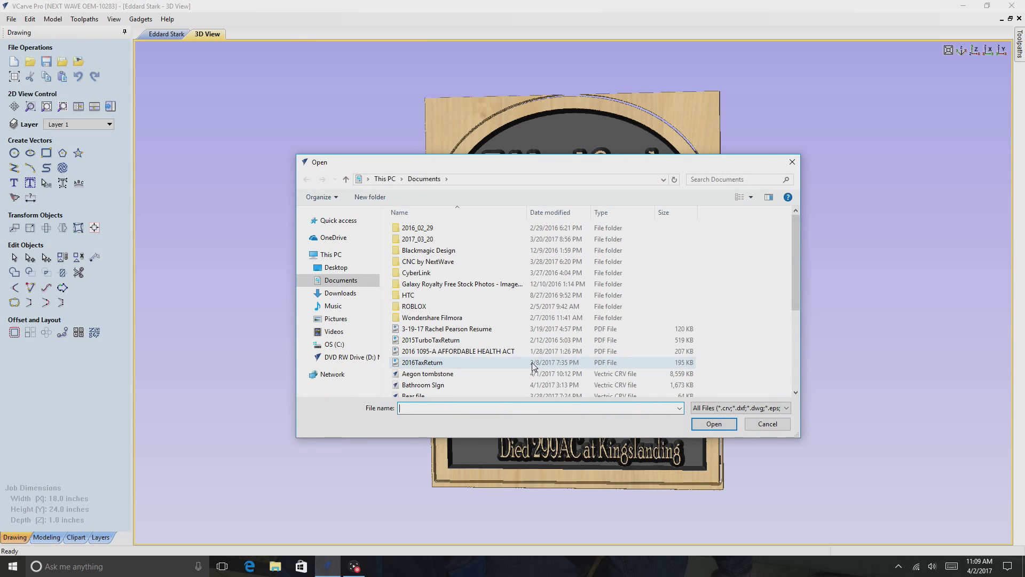
{"action": "scroll", "coordinate": [534, 366], "scroll_direction": "down", "scroll_amount": 2}
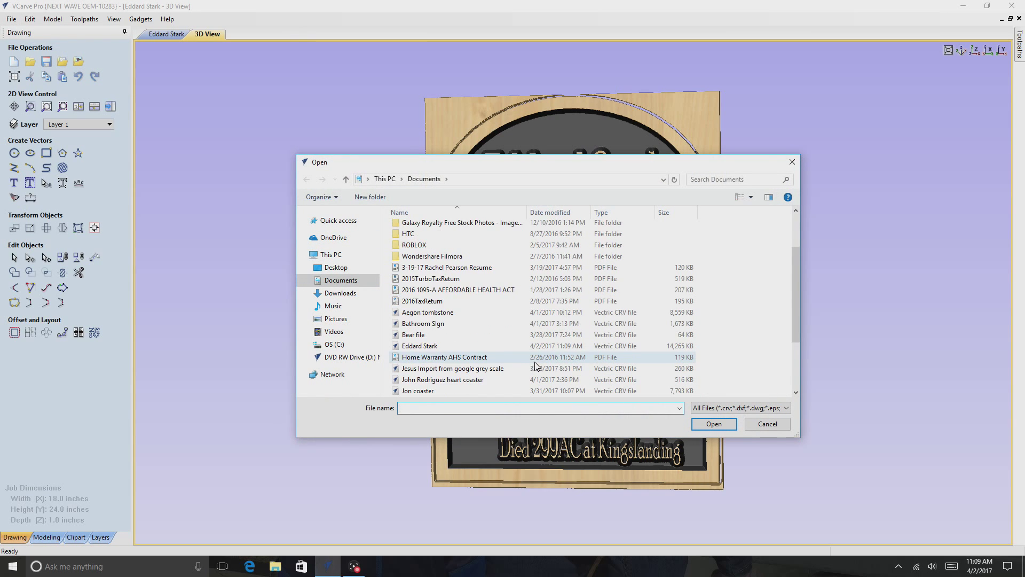
{"action": "scroll", "coordinate": [537, 365], "scroll_direction": "down", "scroll_amount": 1}
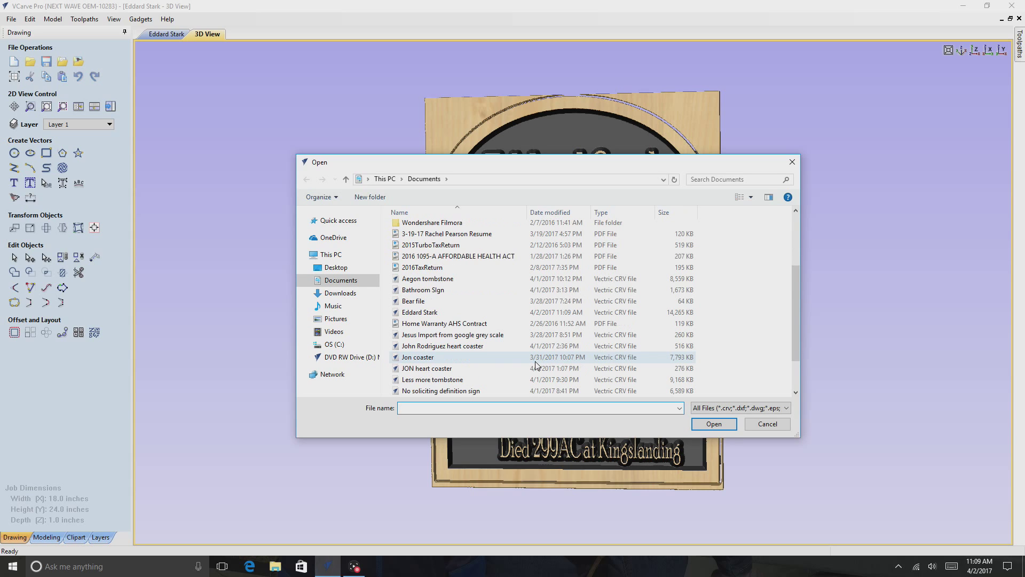
{"action": "scroll", "coordinate": [537, 366], "scroll_direction": "down", "scroll_amount": 1}
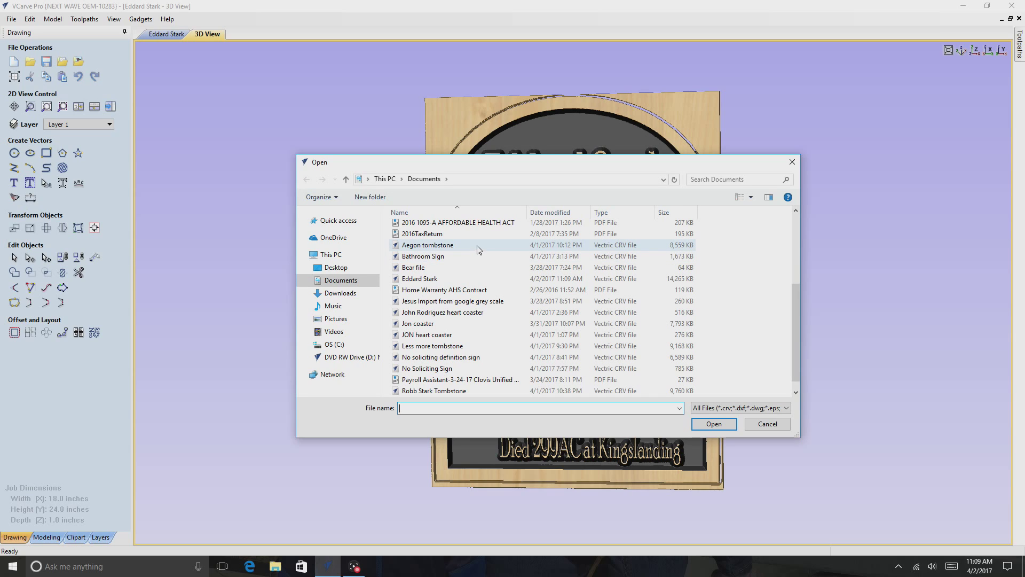
{"action": "scroll", "coordinate": [520, 362], "scroll_direction": "down", "scroll_amount": 1}
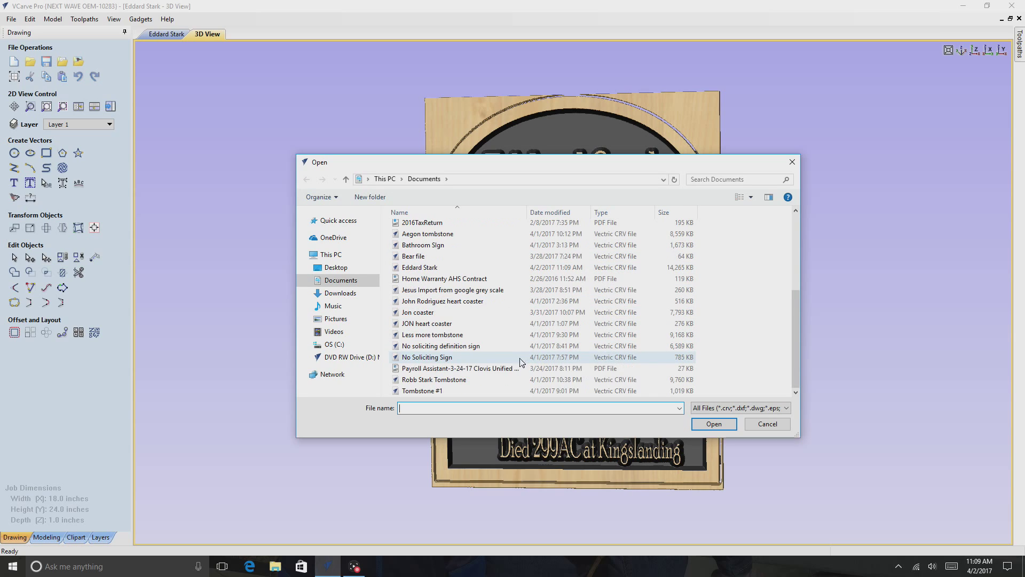
{"action": "left_click", "coordinate": [486, 392]}
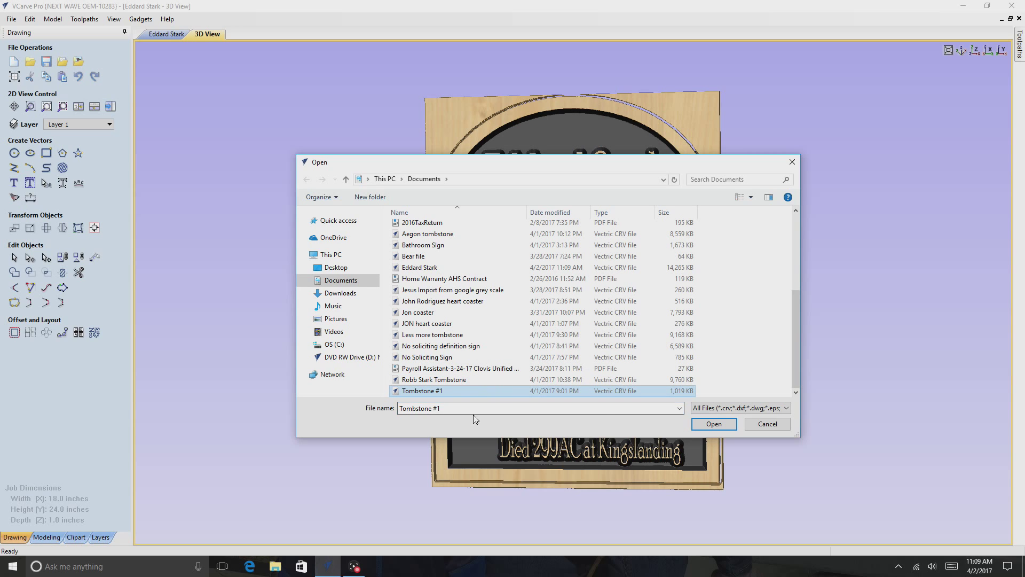
{"action": "left_click", "coordinate": [713, 424]}
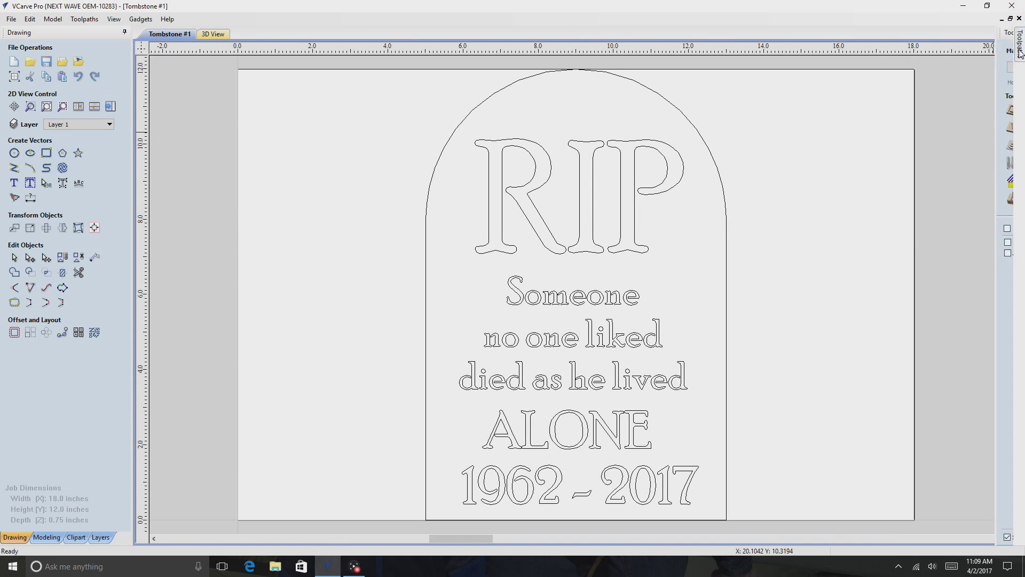
Recalculate the tabbed Profile 1 cutout toolpath
{"action": "left_click", "coordinate": [1020, 42]}
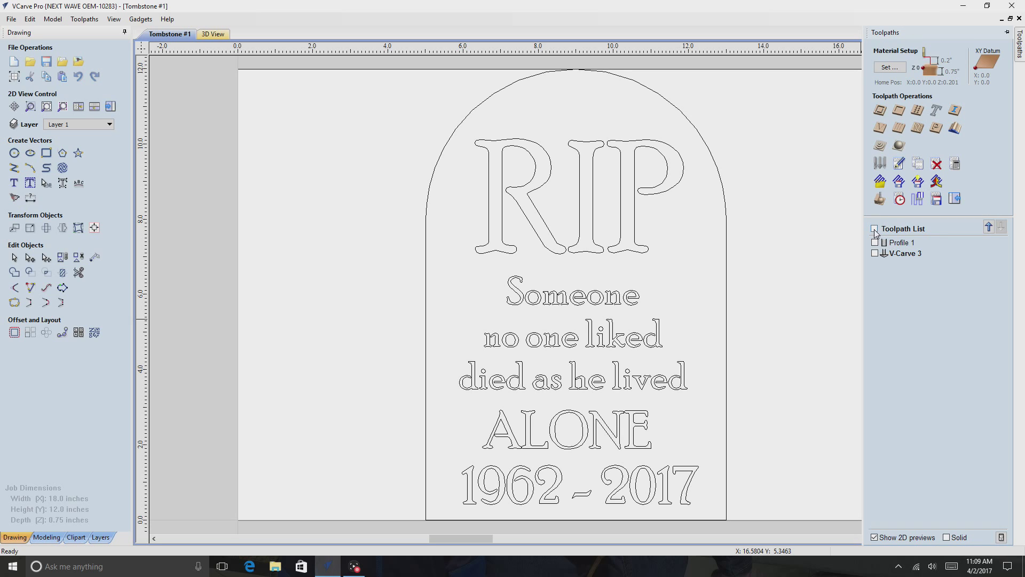
{"action": "double_click", "coordinate": [908, 244]}
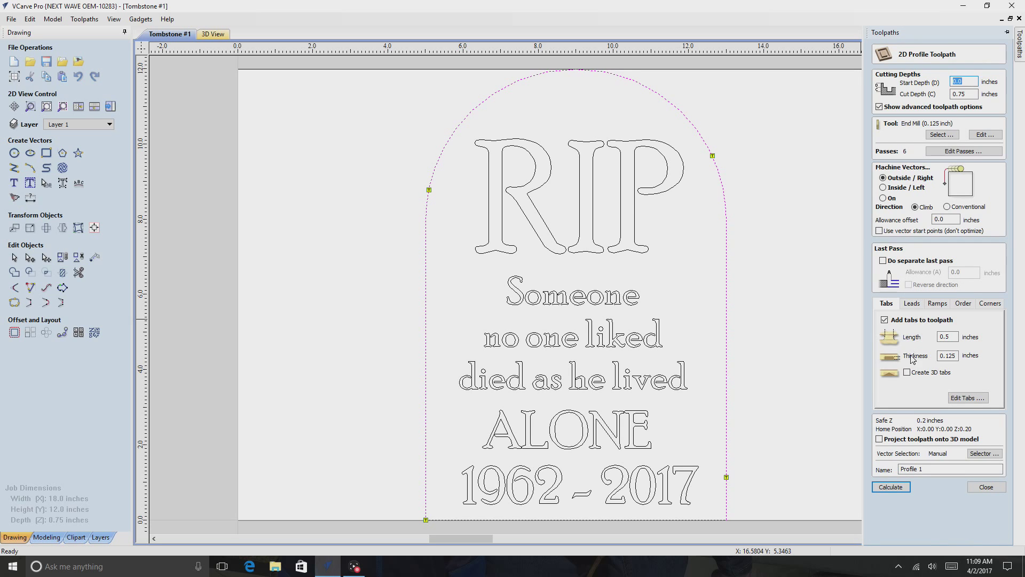
{"action": "left_click", "coordinate": [891, 488]}
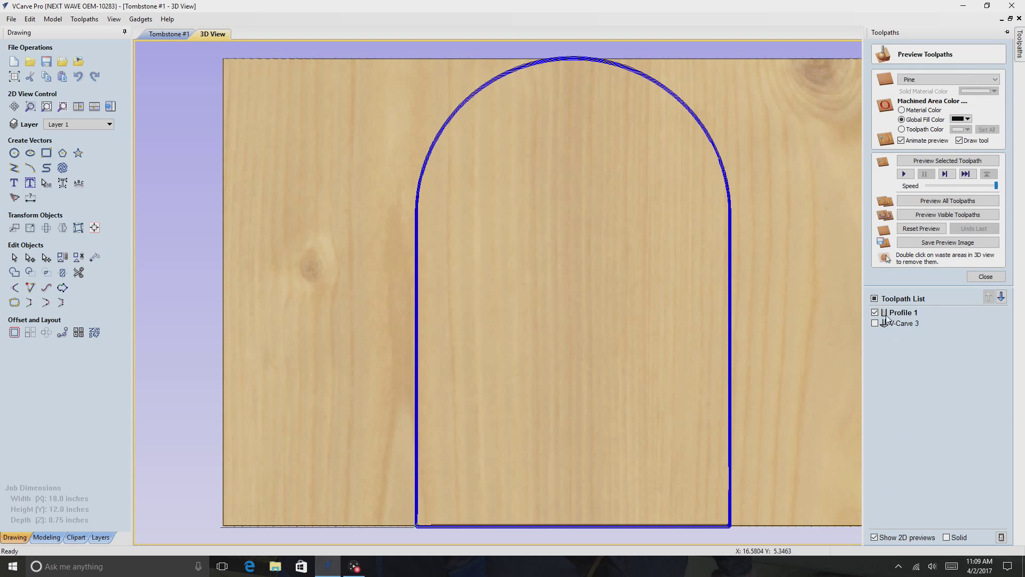
Make both toolpaths visible and start the 3D preview in pine
{"action": "left_click", "coordinate": [875, 298]}
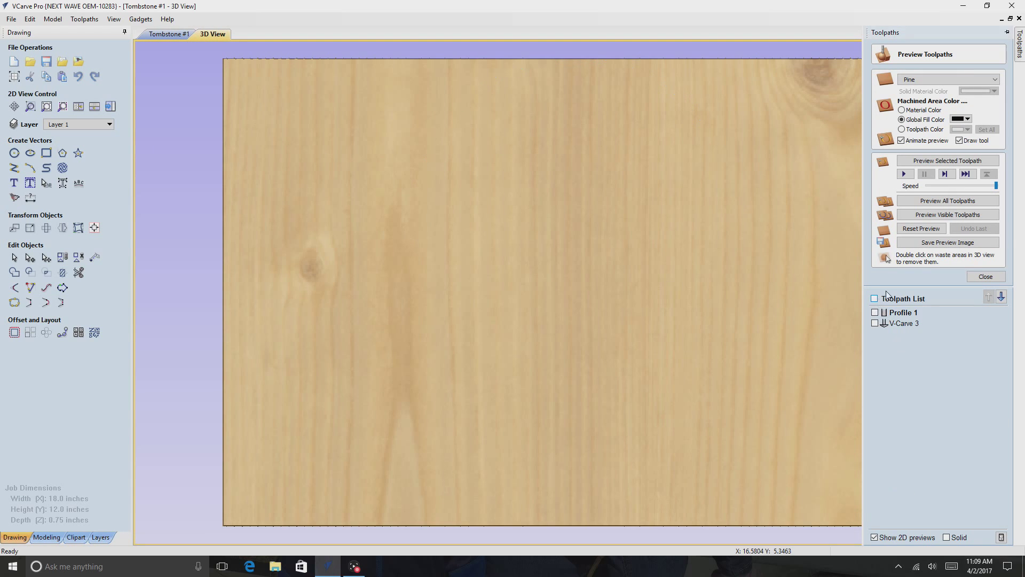
{"action": "left_click", "coordinate": [949, 214]}
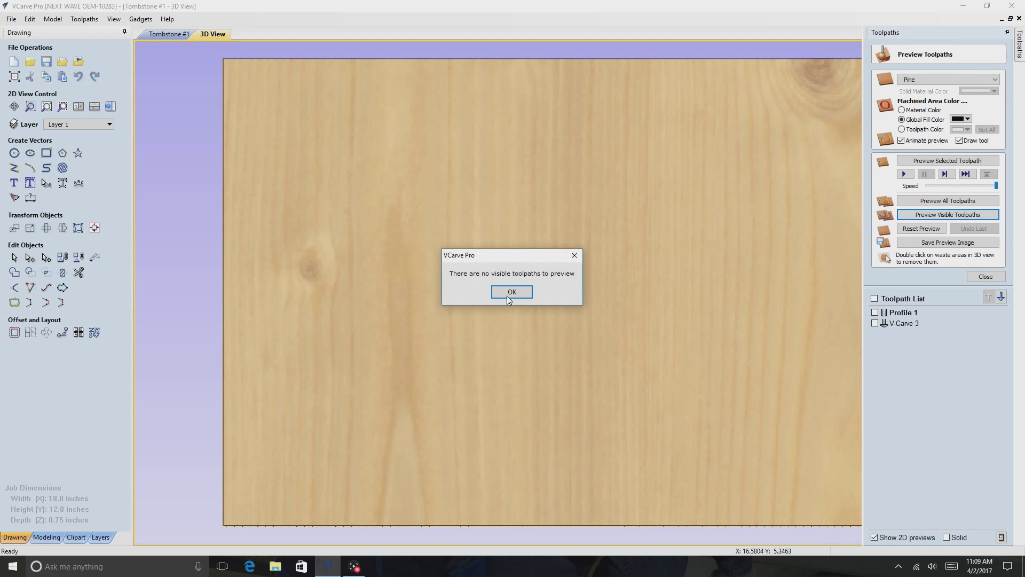
{"action": "left_click", "coordinate": [512, 292]}
{"action": "left_click", "coordinate": [875, 299]}
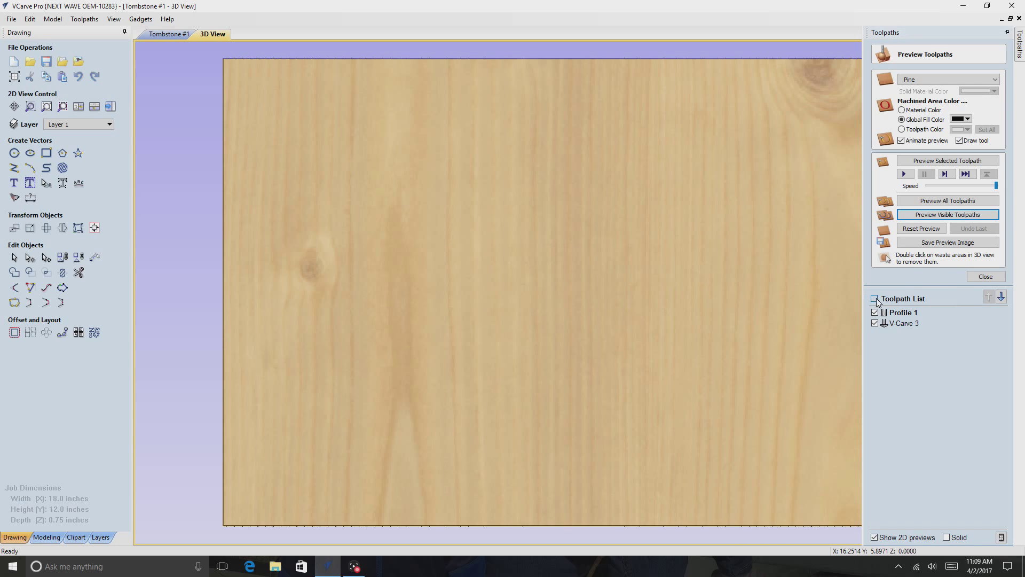
{"action": "left_click", "coordinate": [939, 215]}
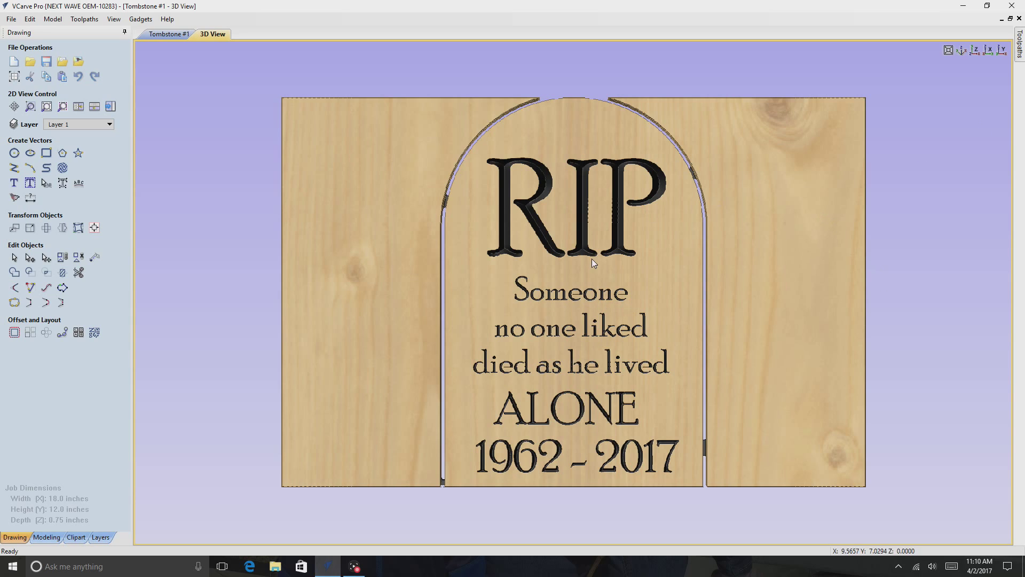
Orbit the finished Tombstone #1 preview to inspect the lettering and tabbed cutout
{"action": "left_click_drag", "start_coordinate": [818, 262], "coordinate": [788, 259]}
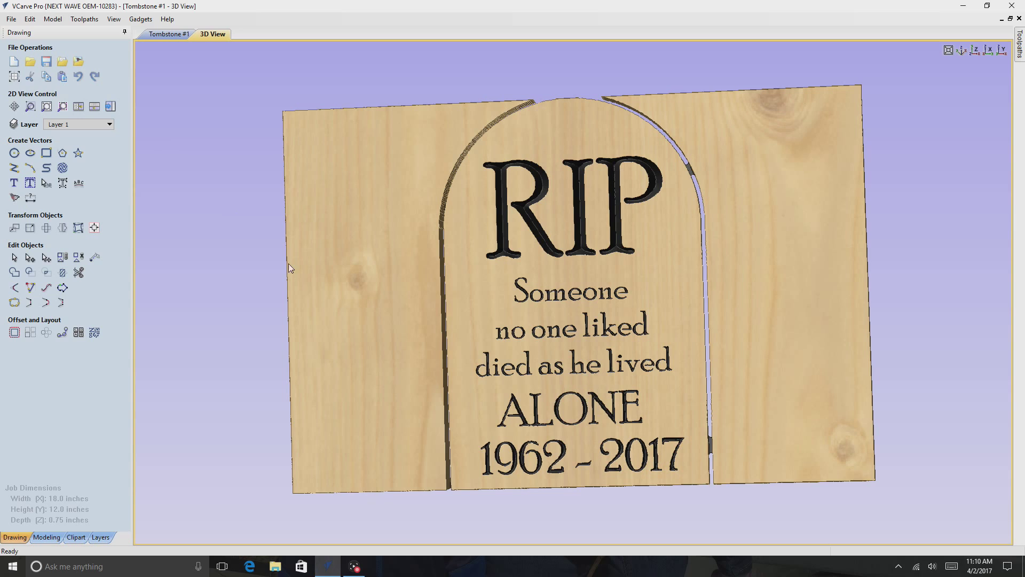
{"action": "left_click_drag", "start_coordinate": [344, 329], "coordinate": [398, 301]}
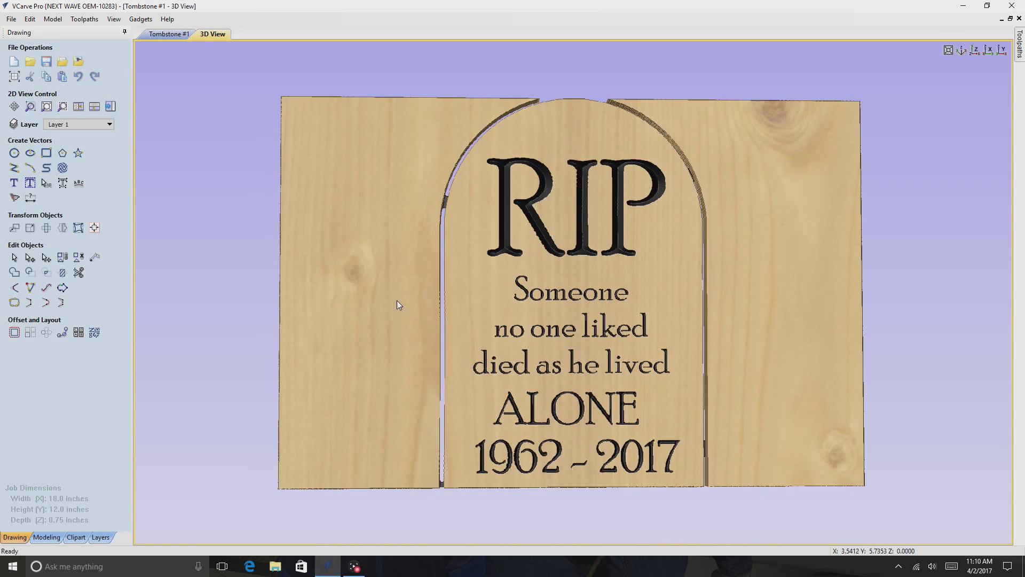